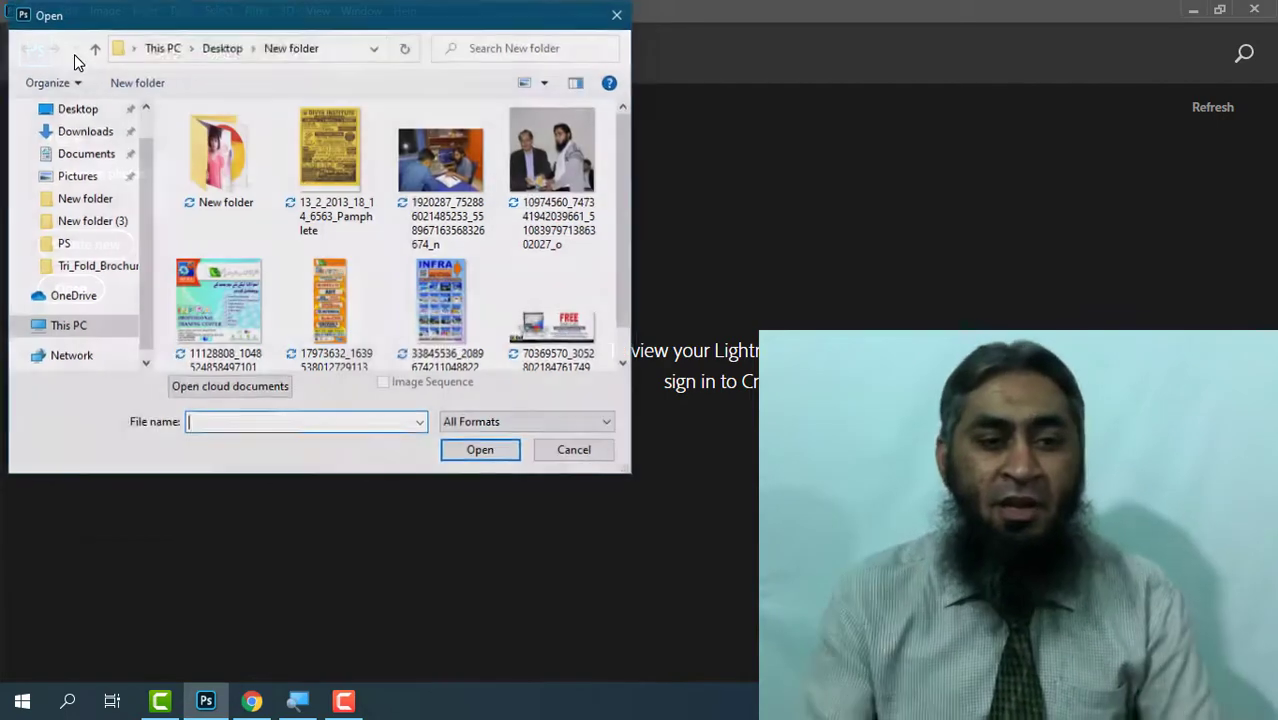
pyautogui.doubleClick(517, 153)
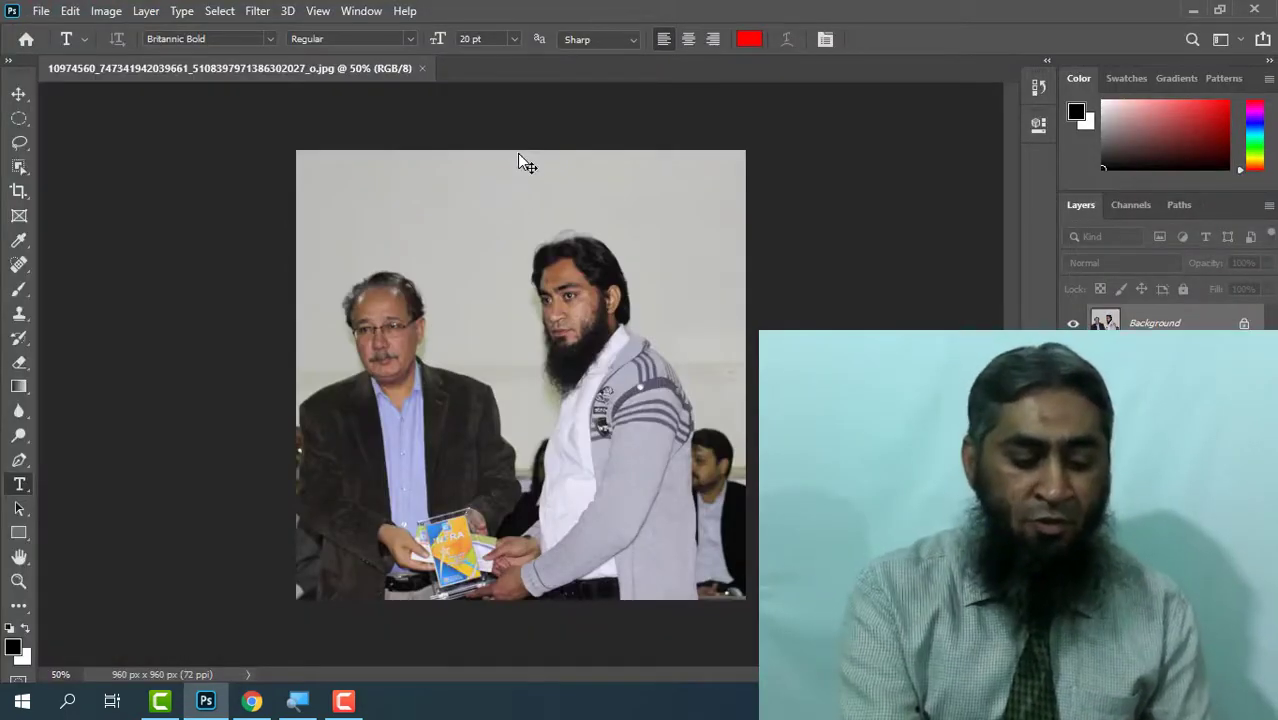
pyautogui.hotkey('ctrl', '0')
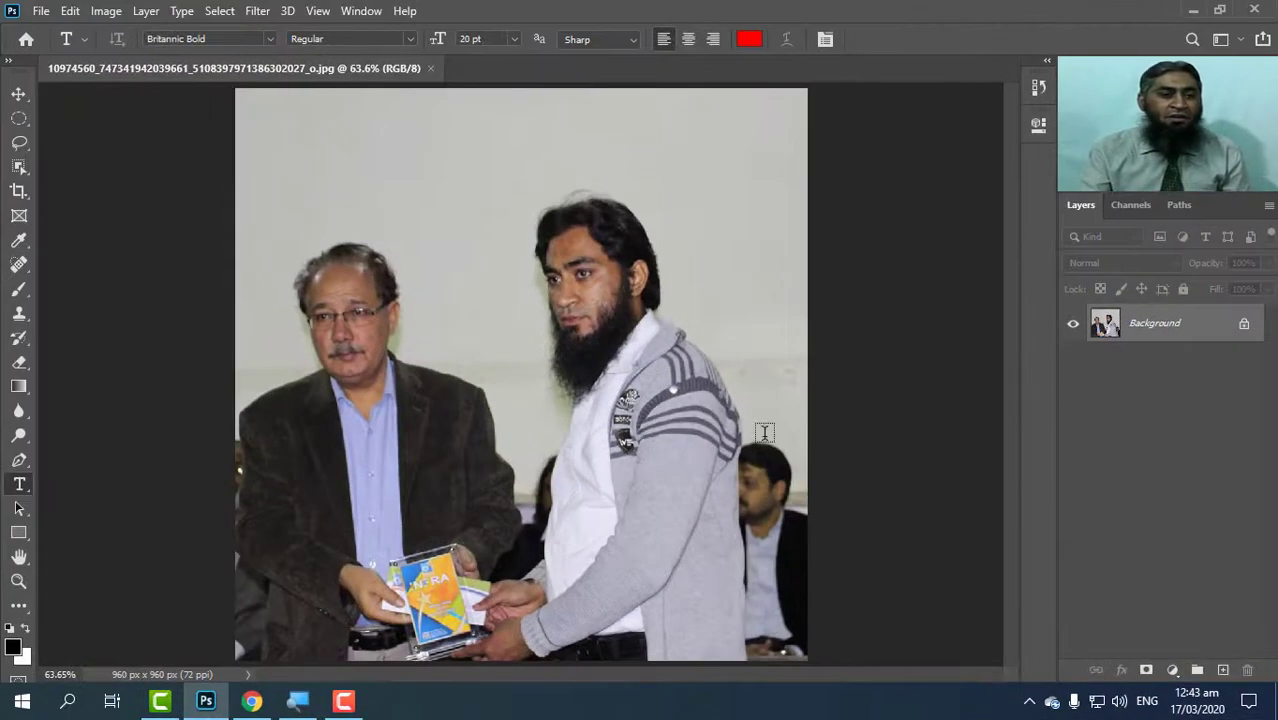
# - Add a blank layer above the Background and make it the active layer
pyautogui.click(158, 11)
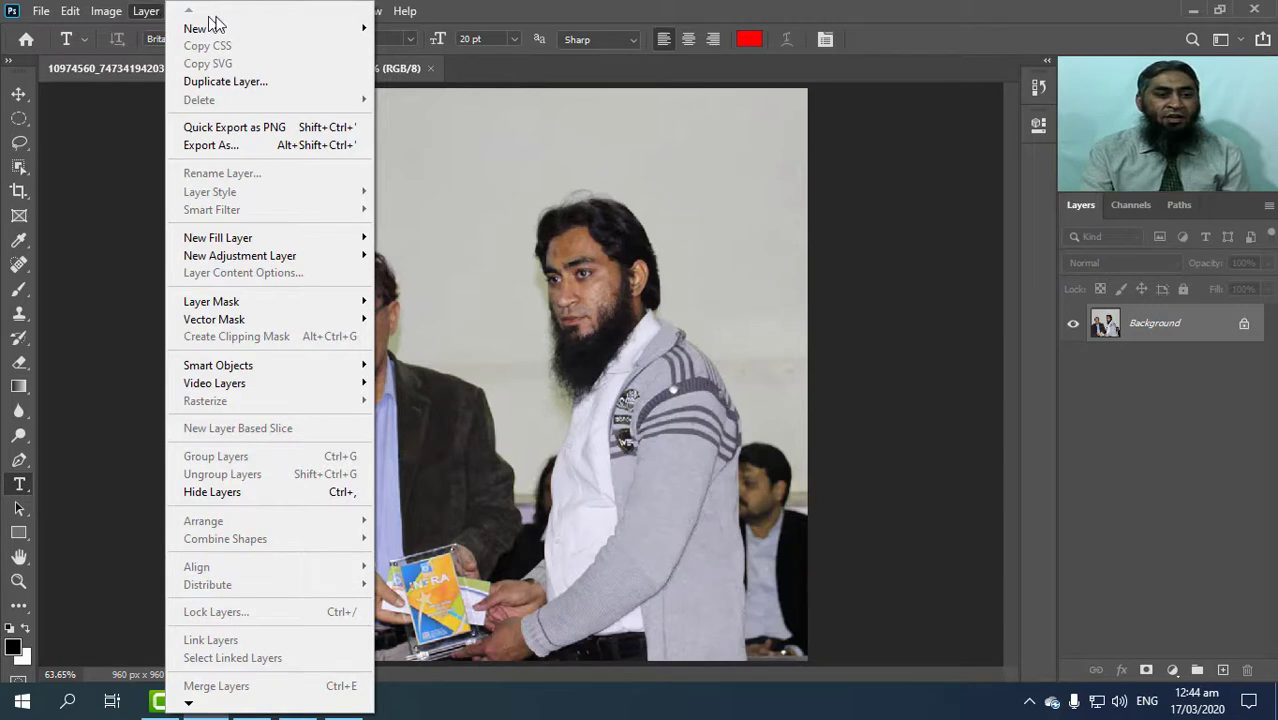
pyautogui.moveTo(226, 36)
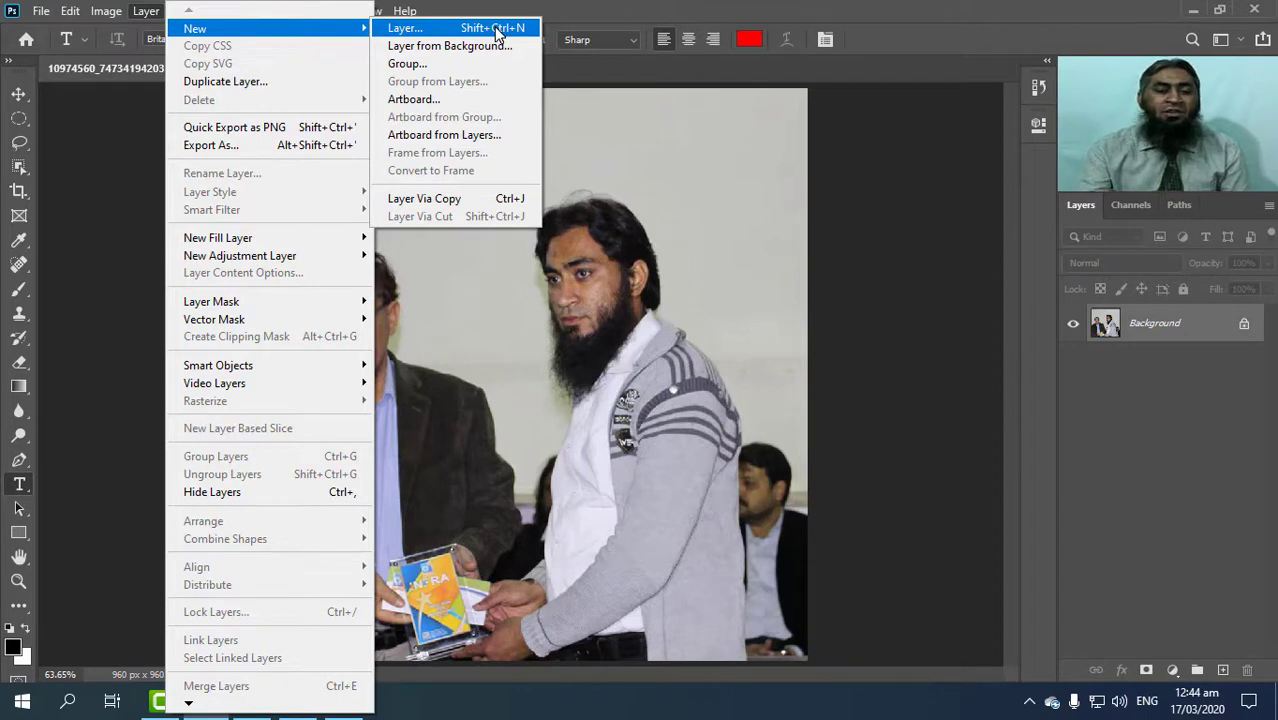
pyautogui.click(1173, 500)
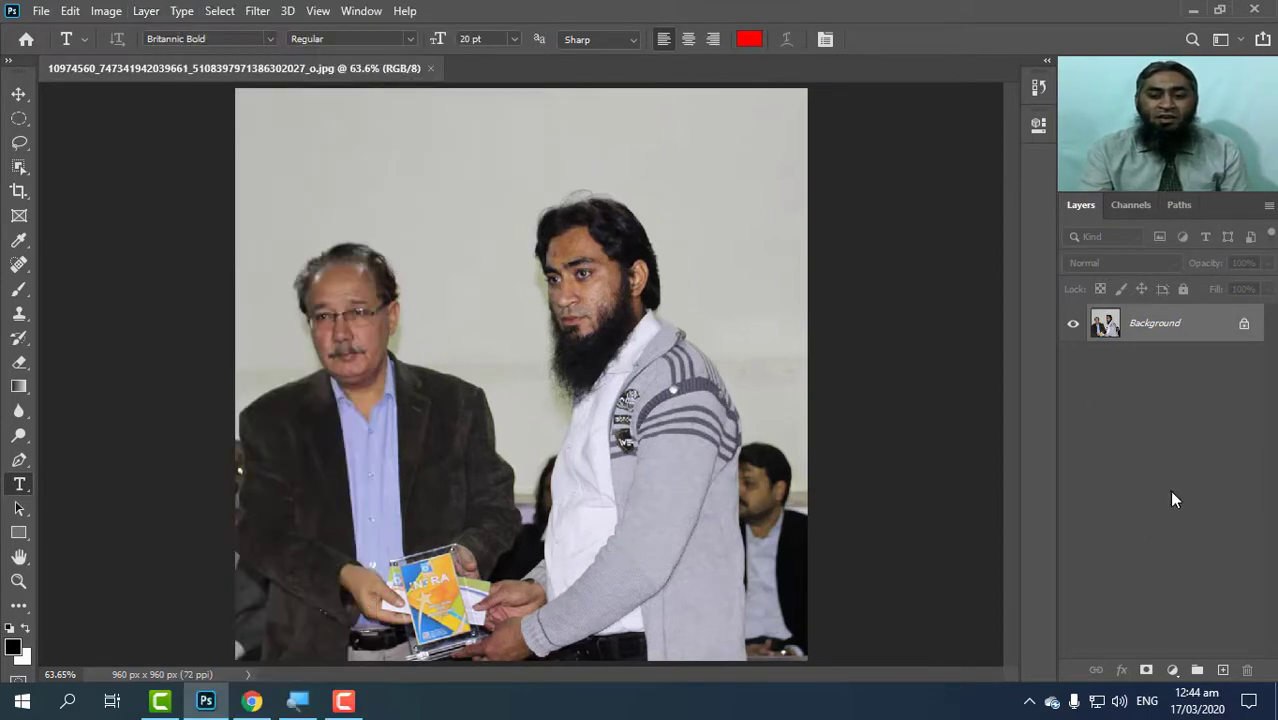
pyautogui.click(1222, 670)
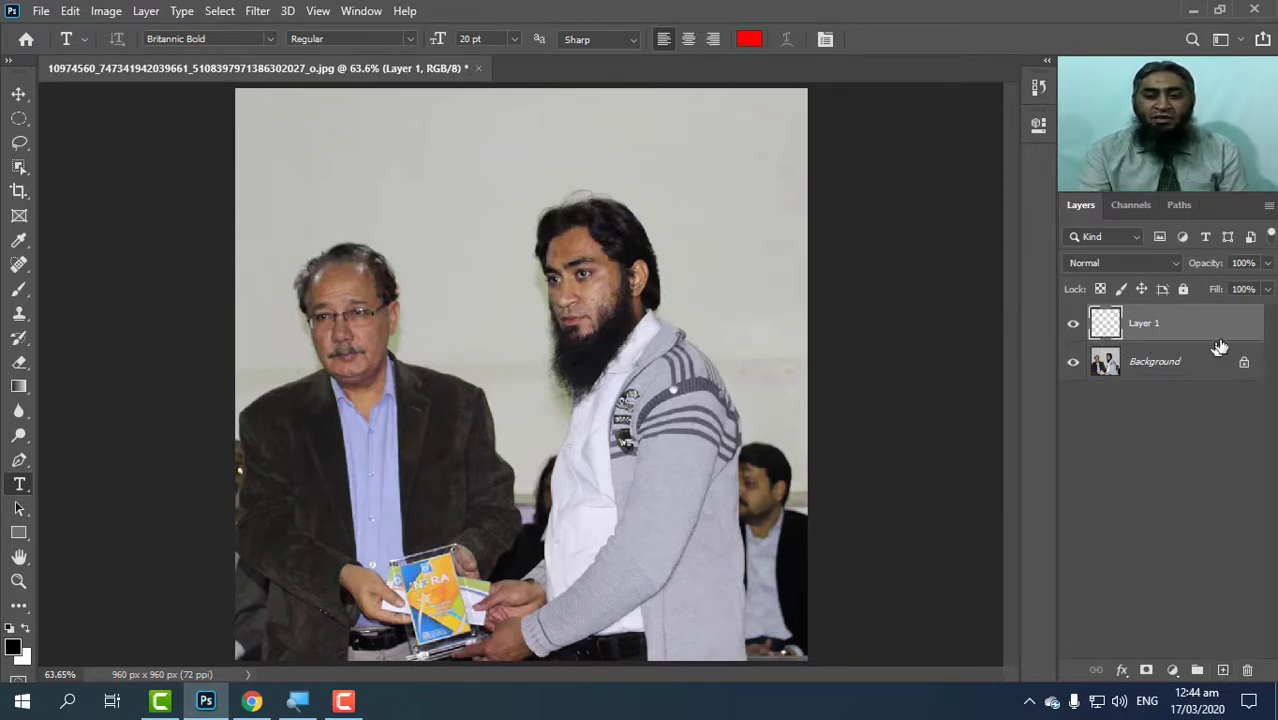
pyautogui.click(1140, 357)
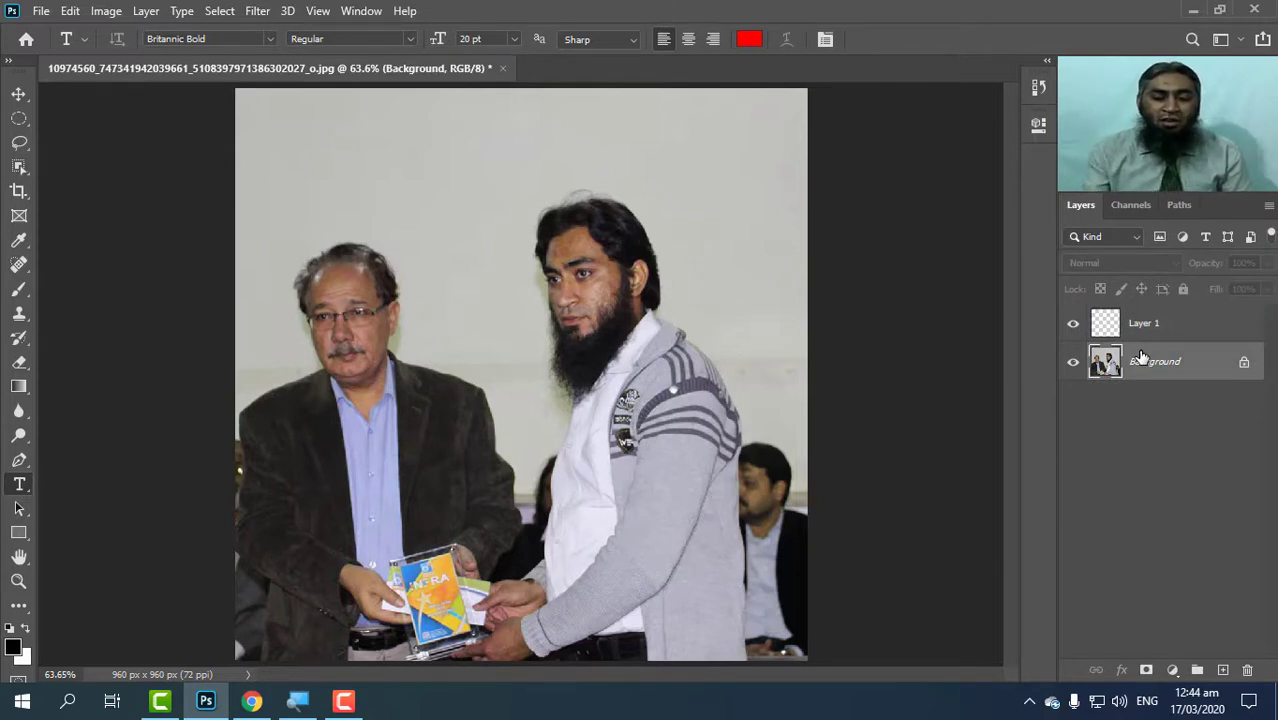
pyautogui.click(1142, 331)
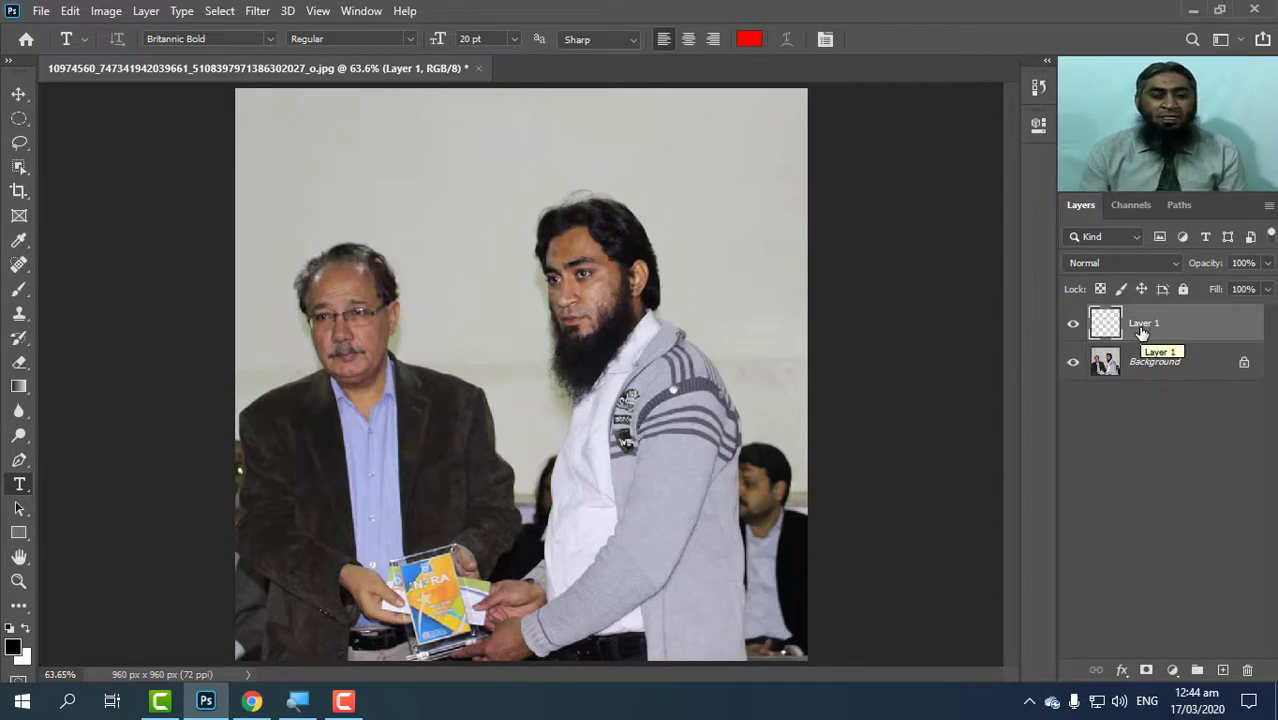
# - Add two more blank layers on top of the stack with the default name, Normal mode and 100% opacity
pyautogui.click(147, 12)
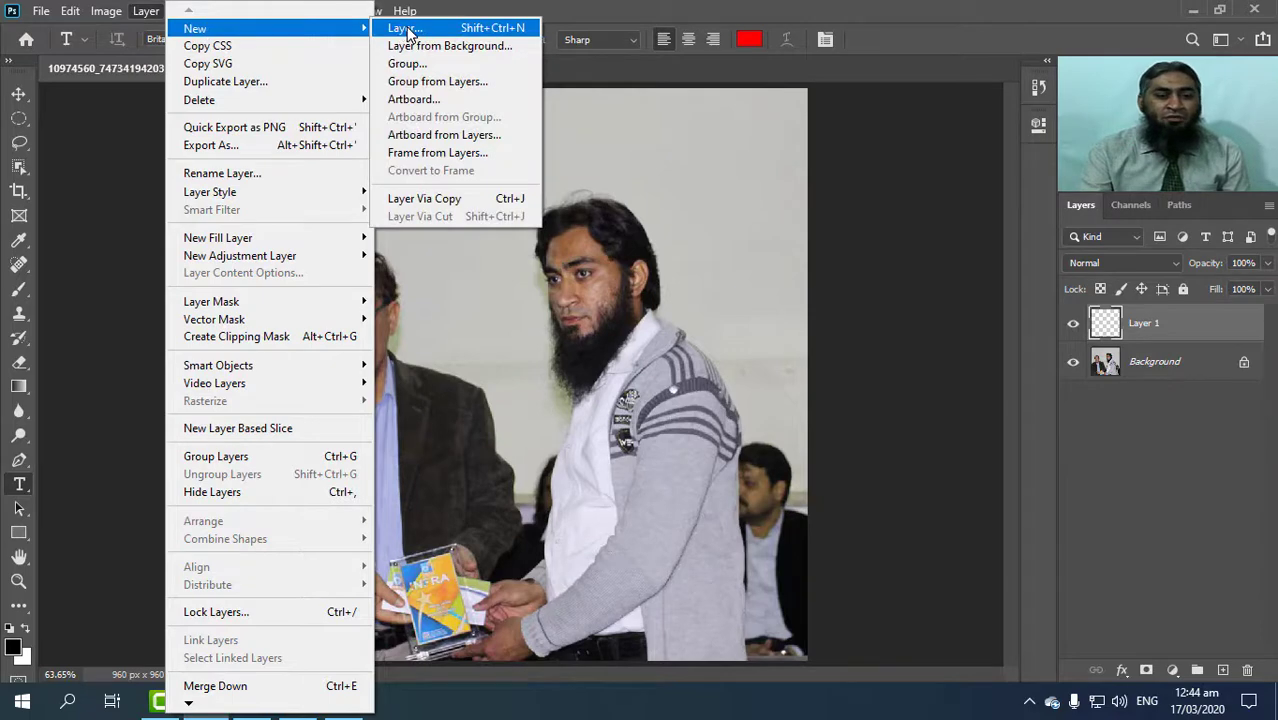
pyautogui.click(405, 29)
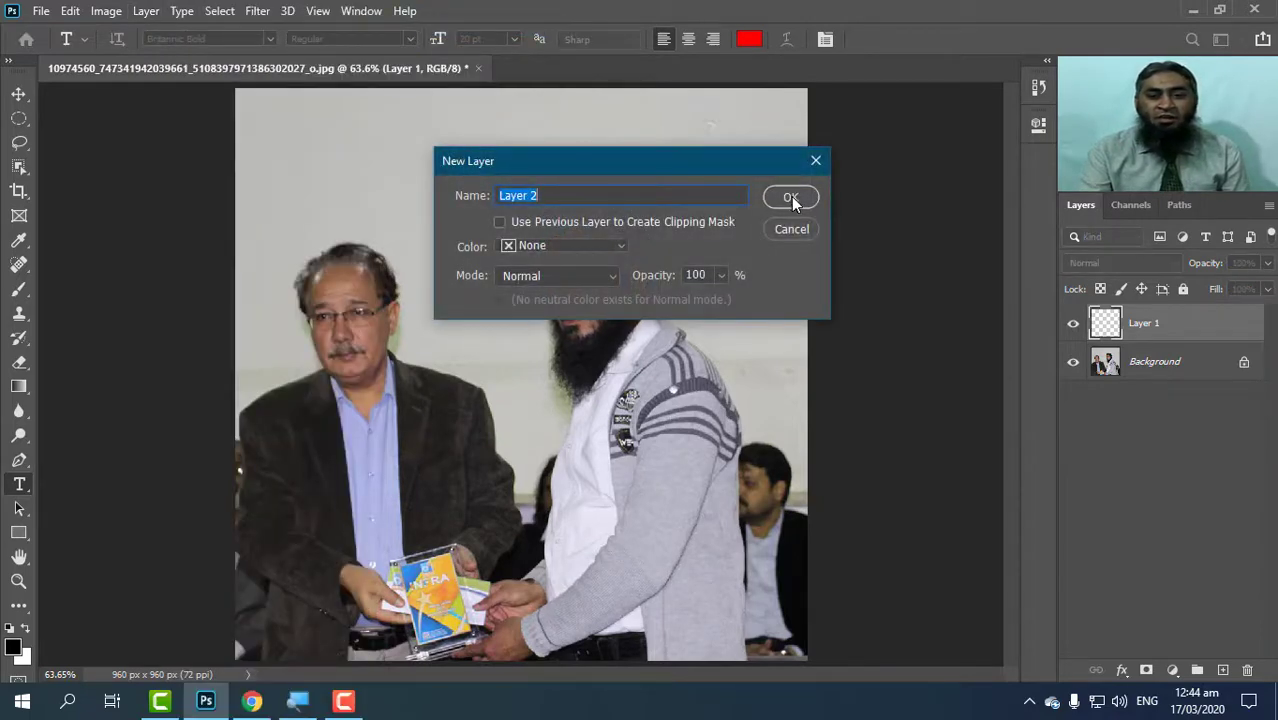
pyautogui.click(790, 197)
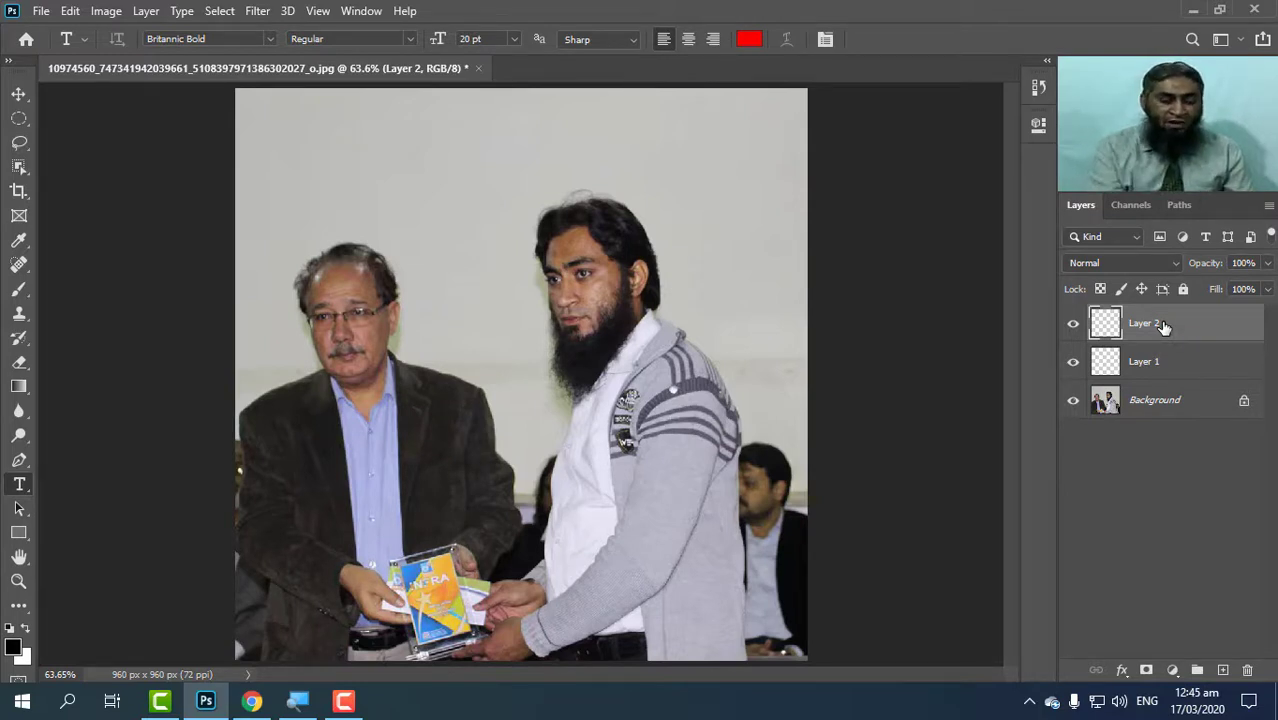
pyautogui.hotkey('ctrl', 'shift', 'n')
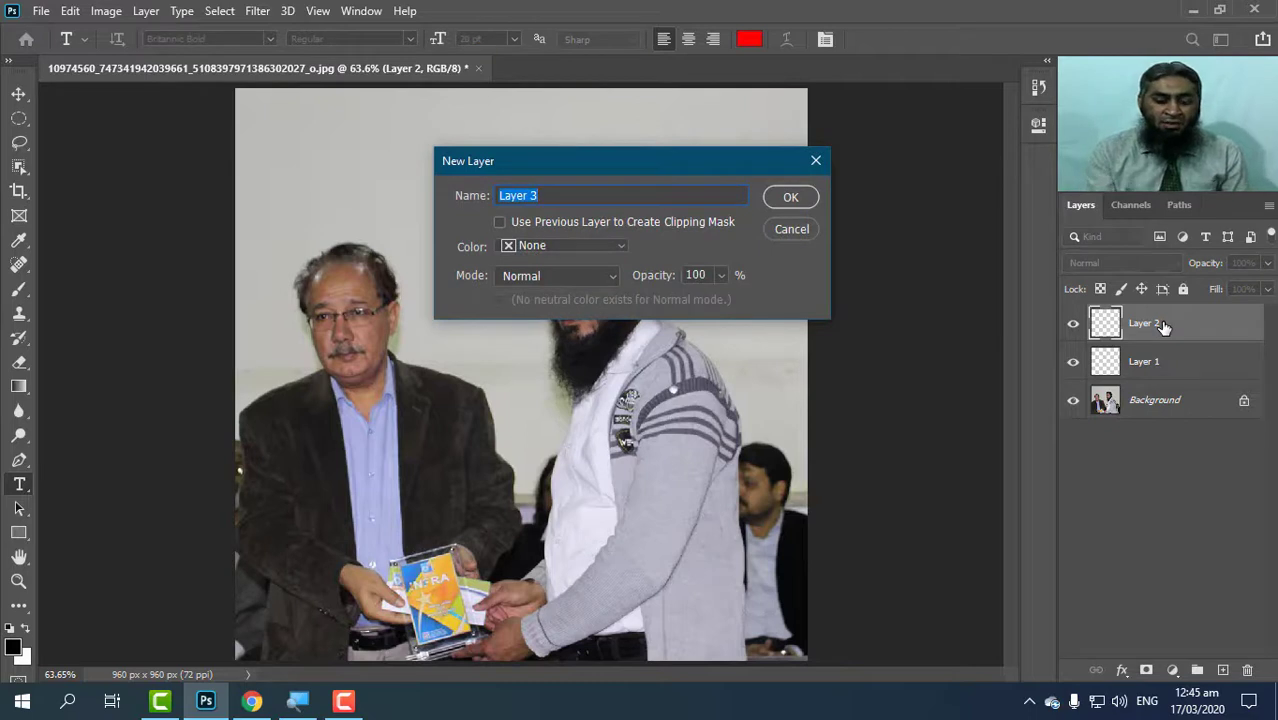
pyautogui.press('Return')
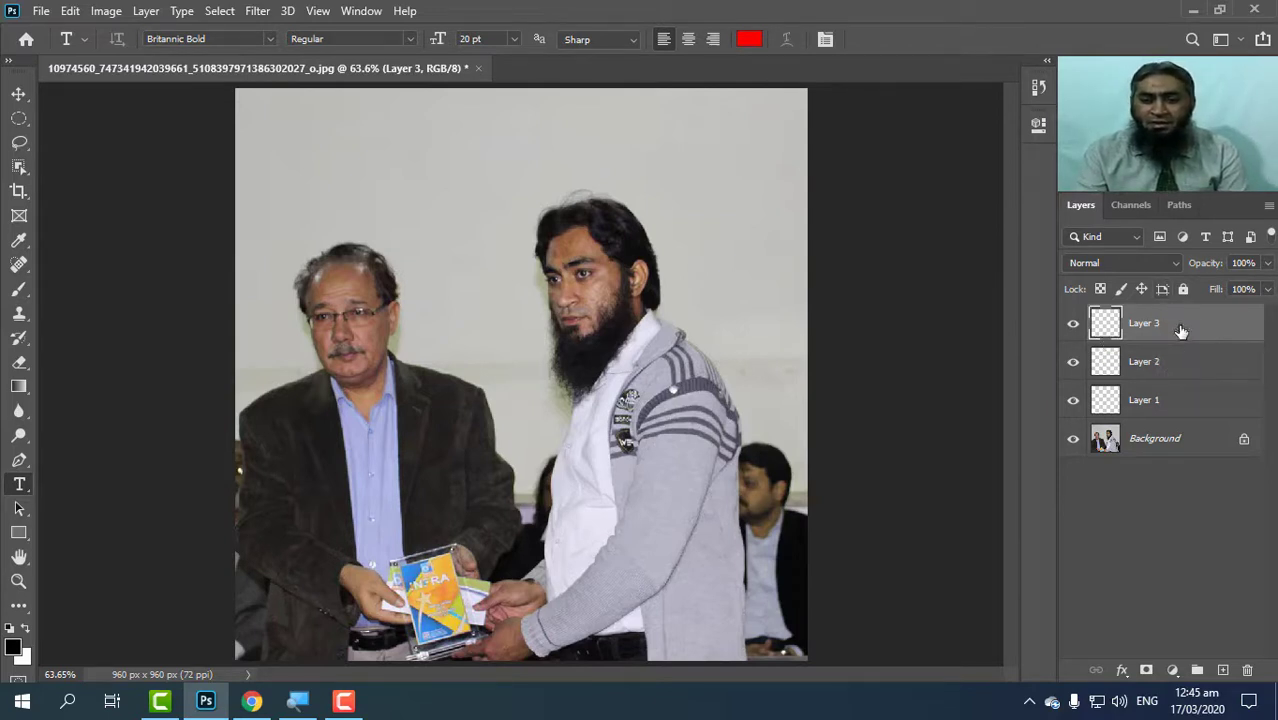
# - Make each of the three blank layers active in turn to examine how the stack is ordered, ending on the uppermost one
pyautogui.click(1179, 402)
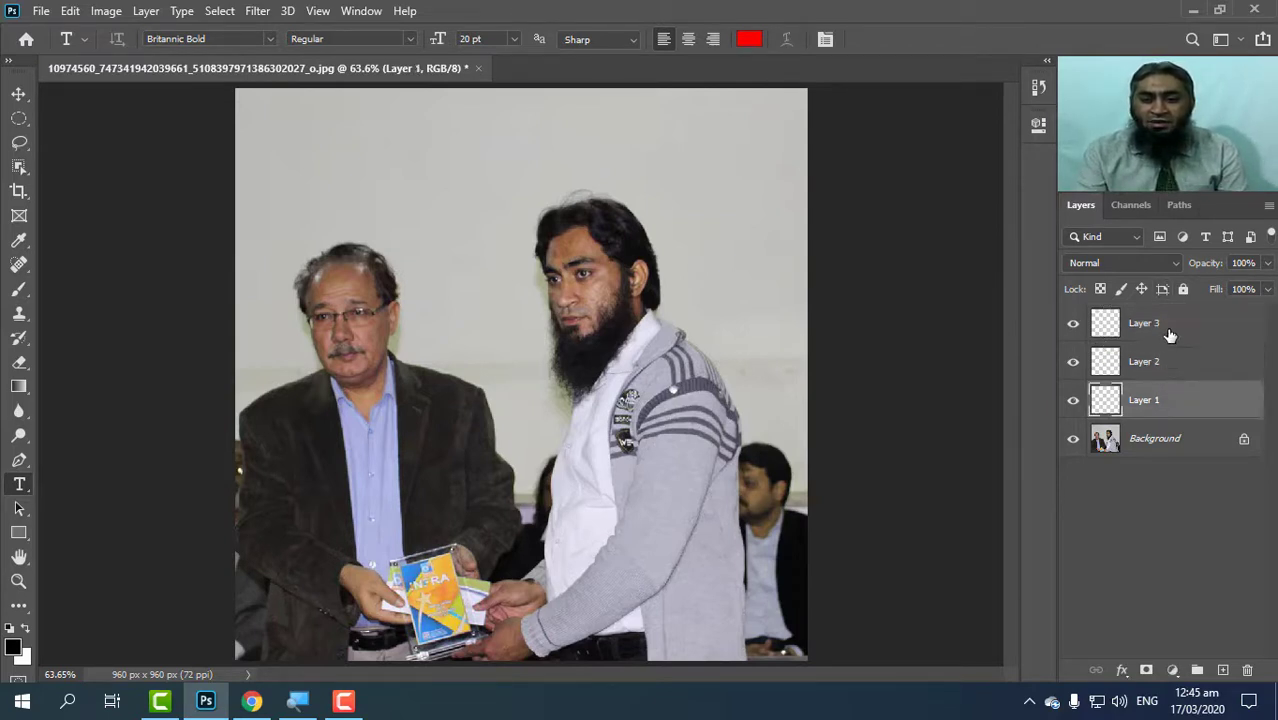
pyautogui.click(1170, 335)
pyautogui.click(1175, 358)
pyautogui.click(1175, 400)
pyautogui.click(1172, 340)
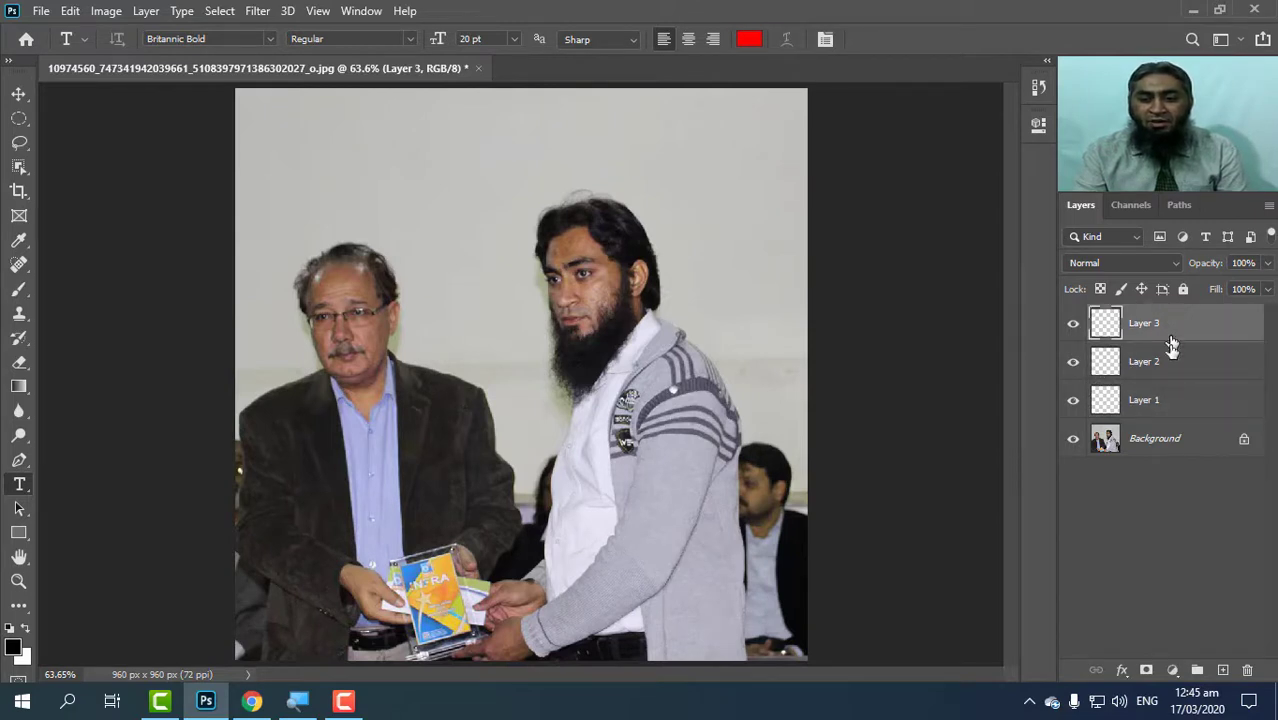
pyautogui.click(1169, 365)
pyautogui.click(1190, 336)
pyautogui.click(1190, 364)
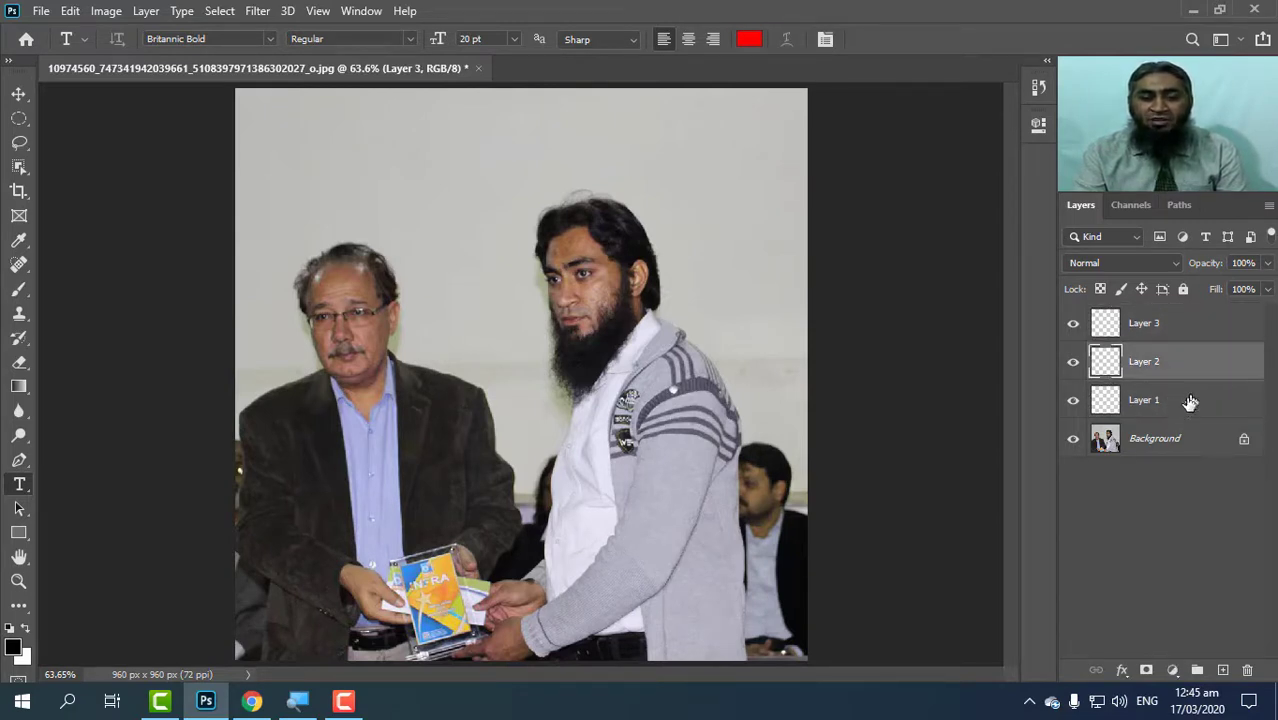
pyautogui.click(1190, 402)
pyautogui.click(1182, 362)
pyautogui.click(1174, 328)
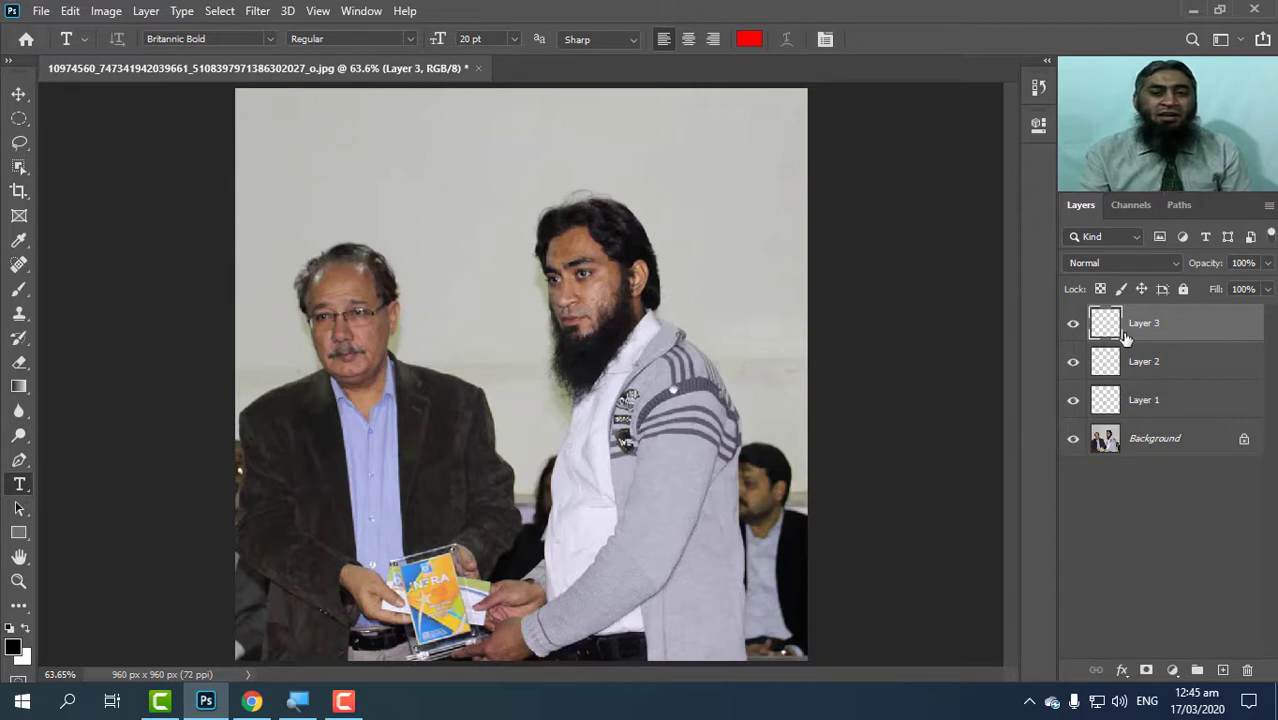
pyautogui.click(1185, 403)
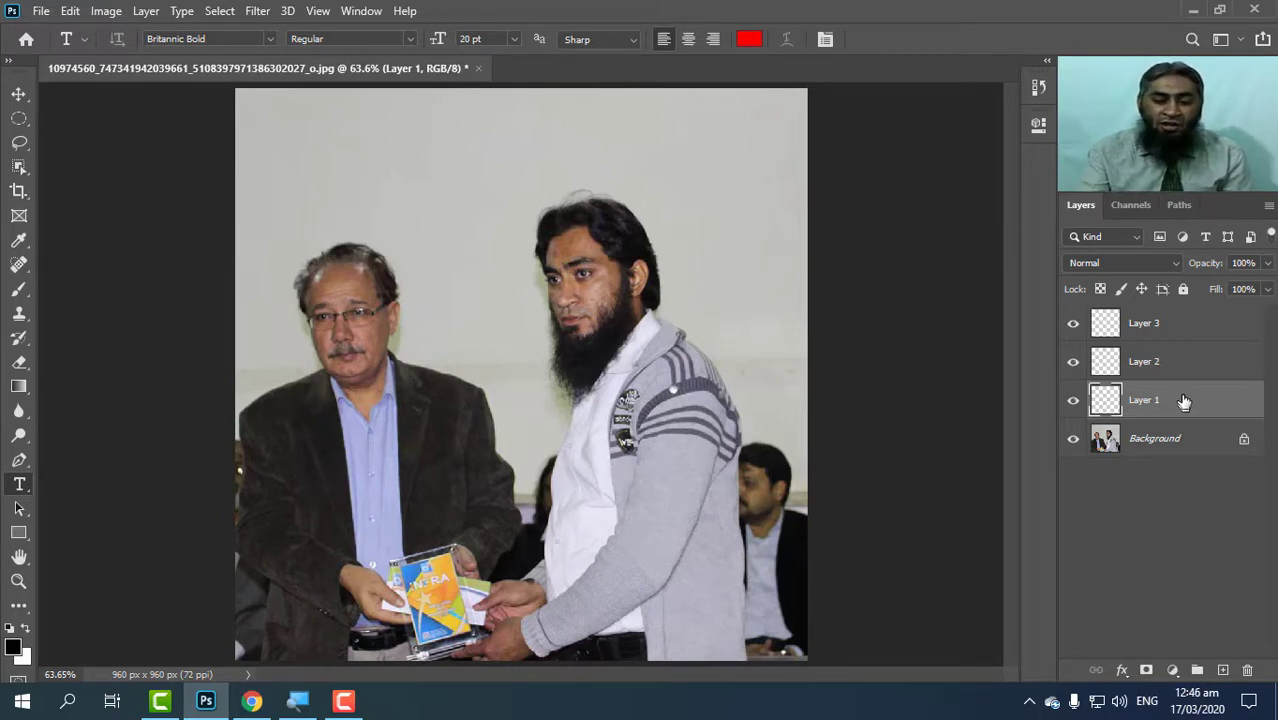
pyautogui.click(1186, 364)
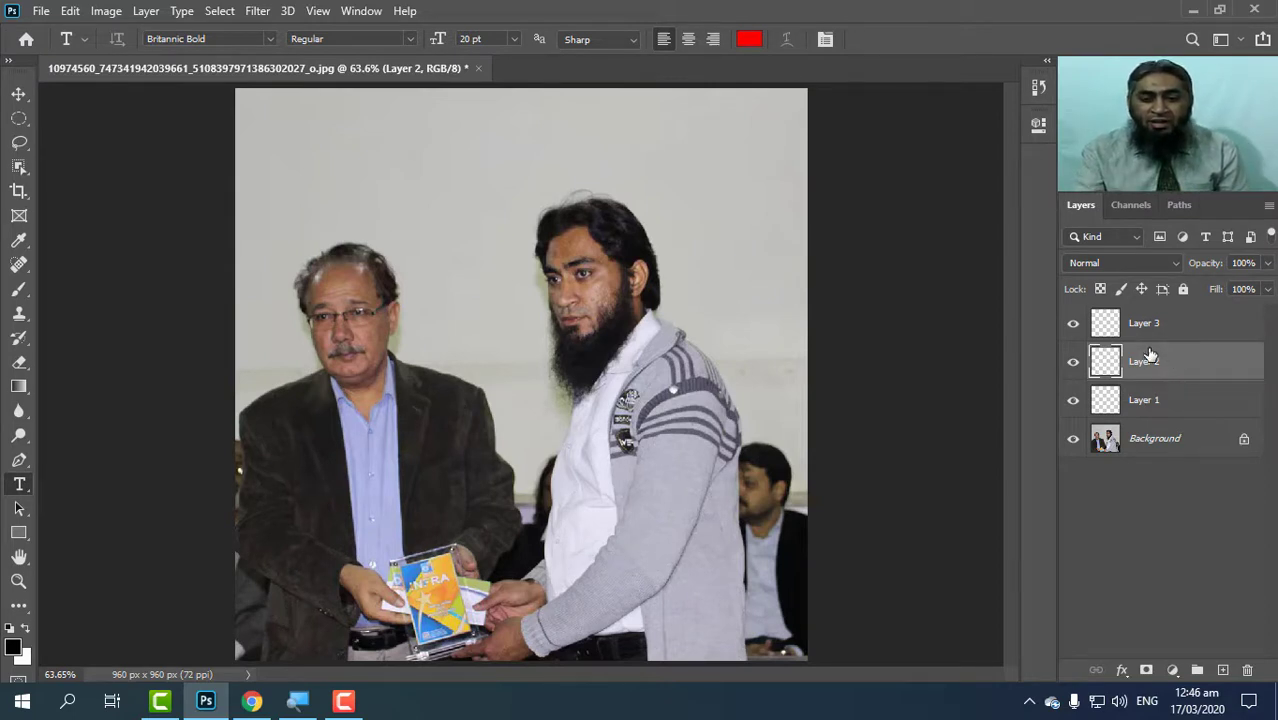
pyautogui.click(1165, 325)
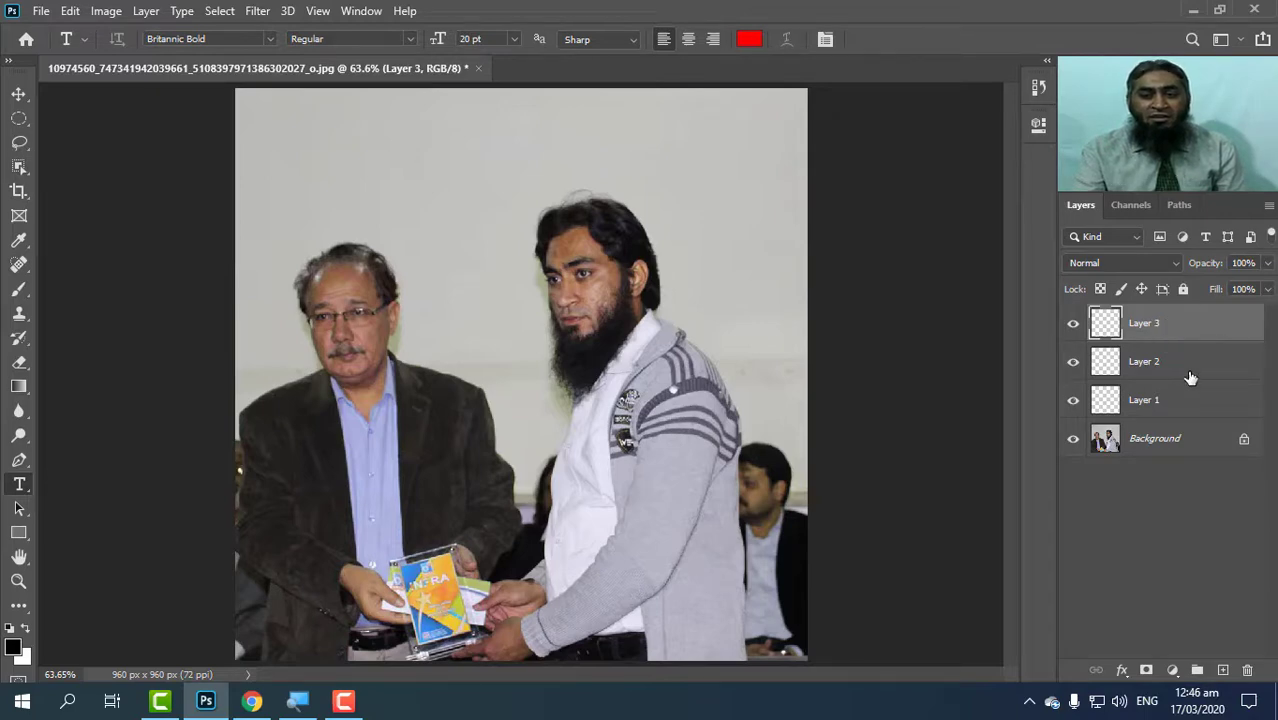
# - Examine the commands available for the uppermost blank layer, looking for the ones that delete a layer
pyautogui.rightClick(1192, 368)
pyautogui.rightClick(1204, 328)
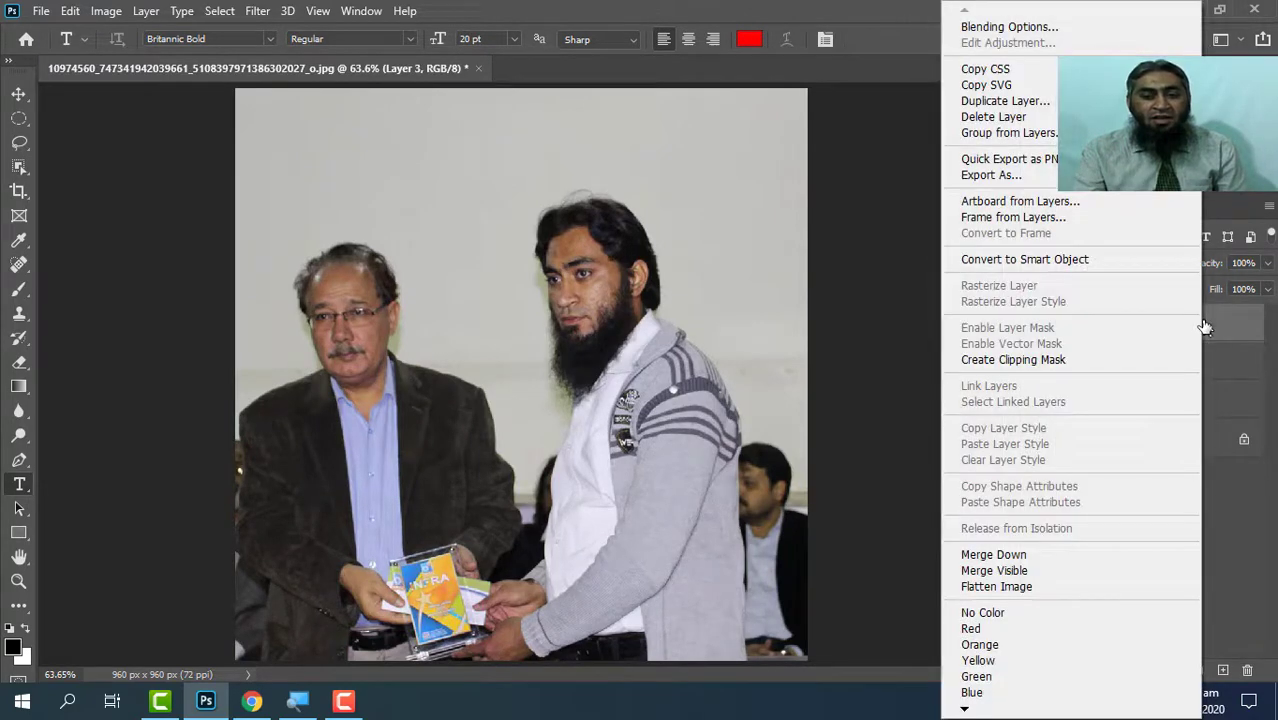
pyautogui.click(1207, 326)
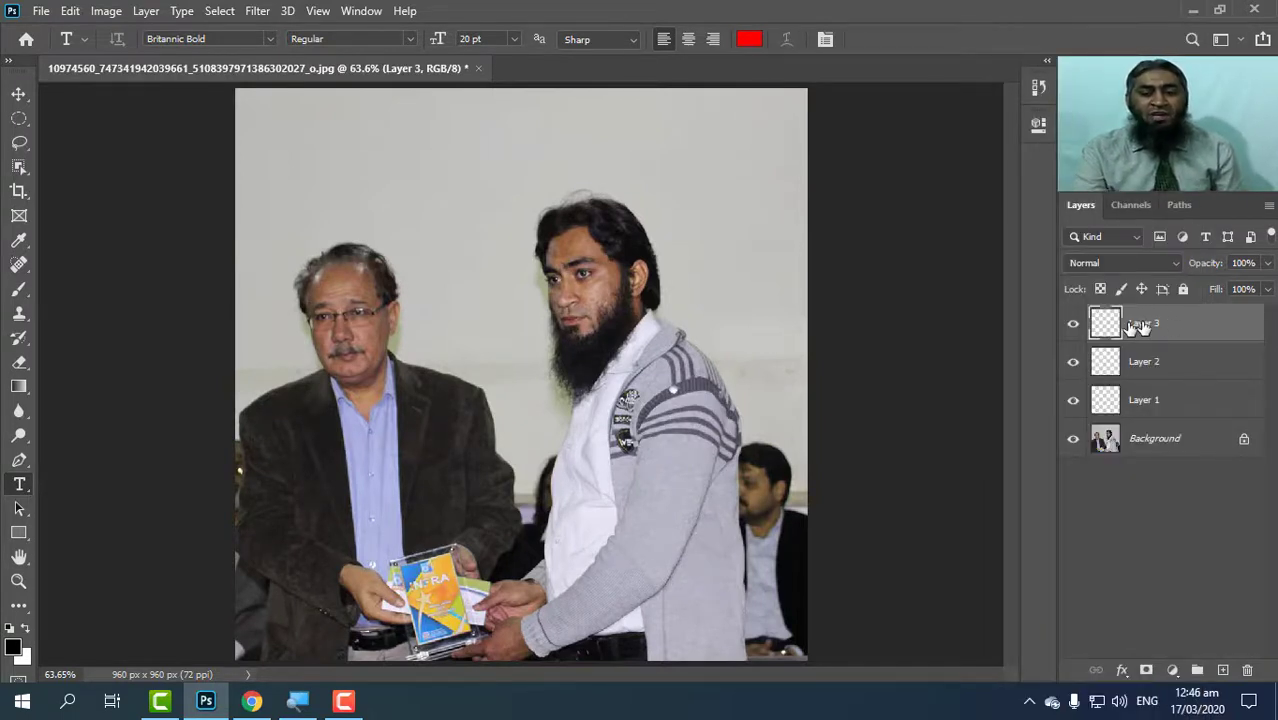
pyautogui.click(1170, 406)
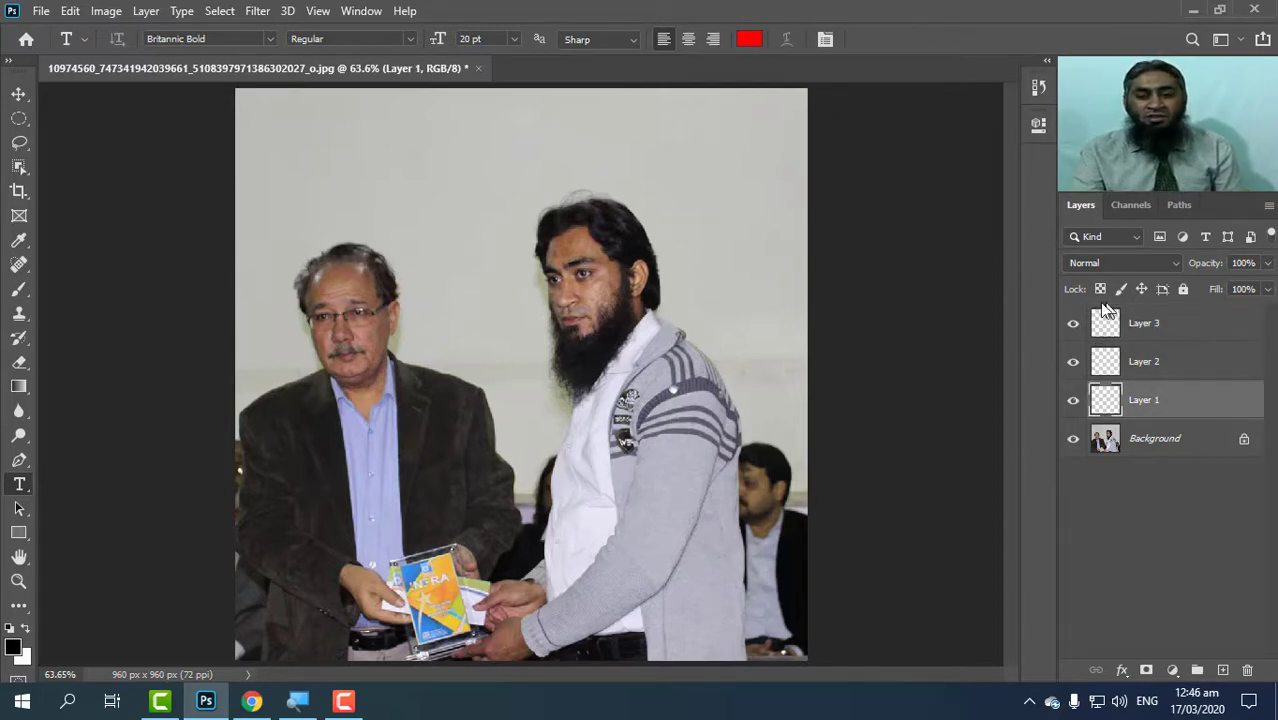
pyautogui.rightClick(1128, 322)
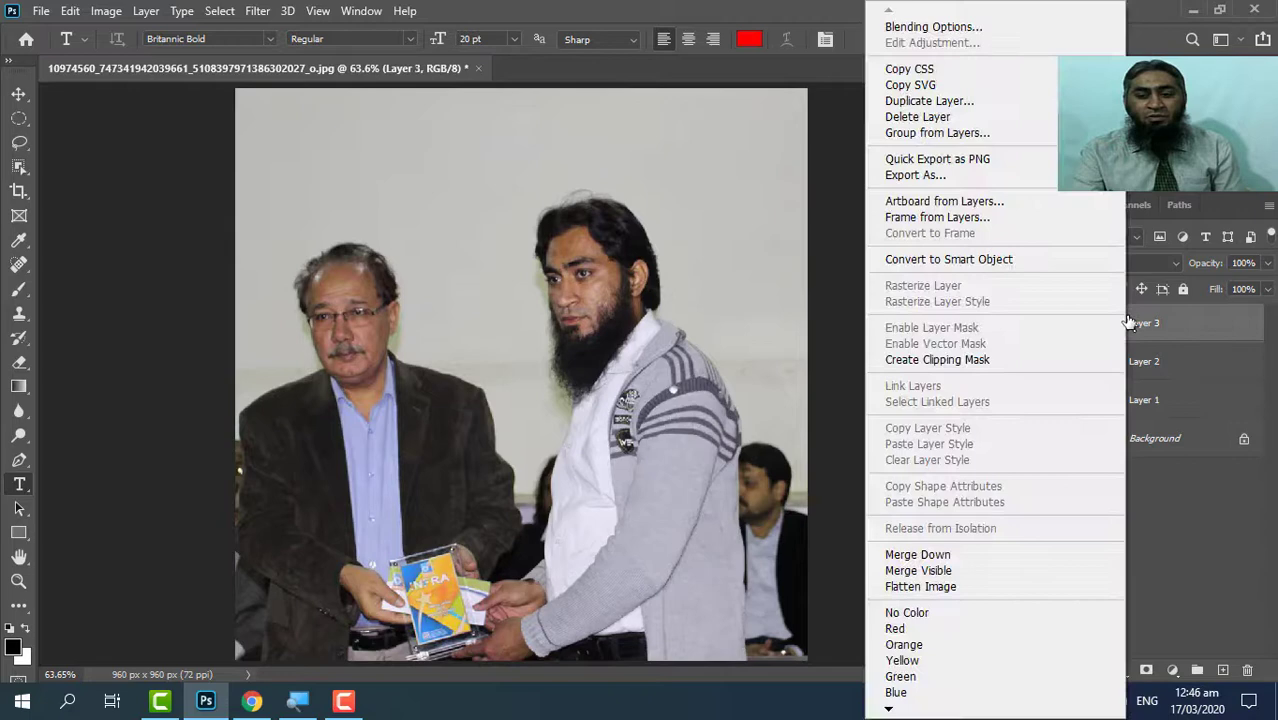
pyautogui.click(1180, 325)
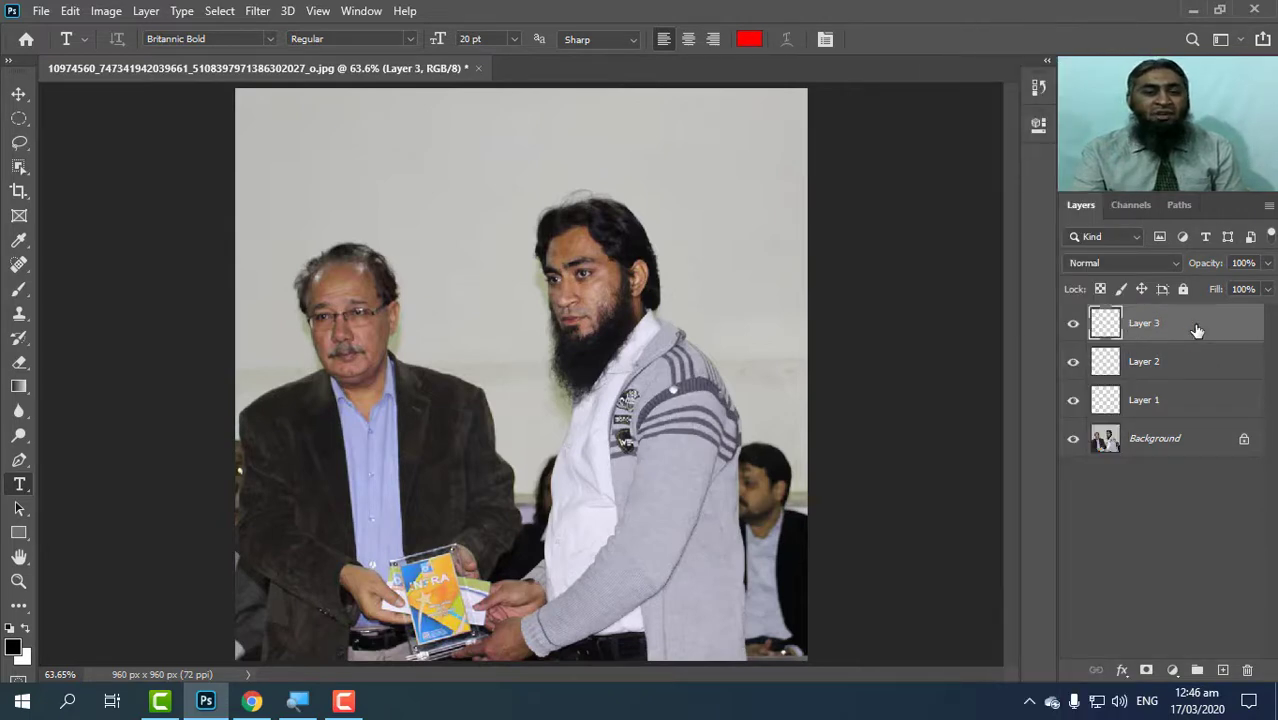
pyautogui.rightClick(1197, 330)
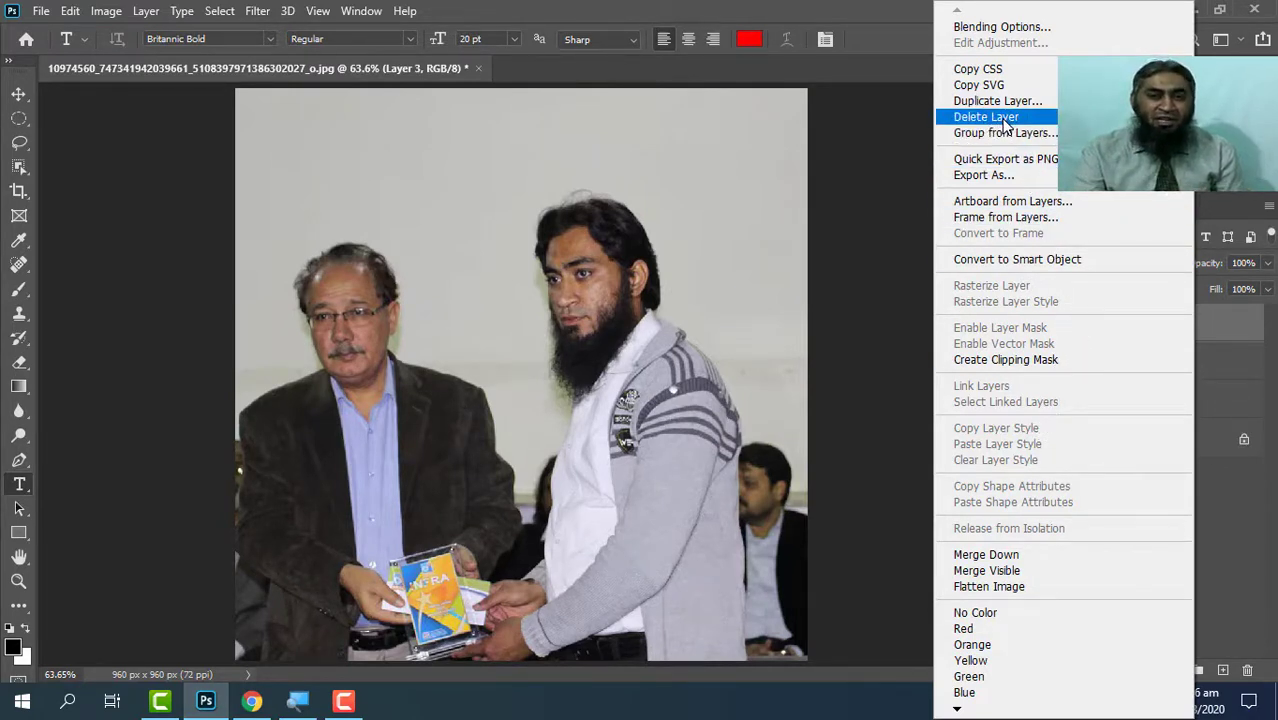
pyautogui.click(856, 17)
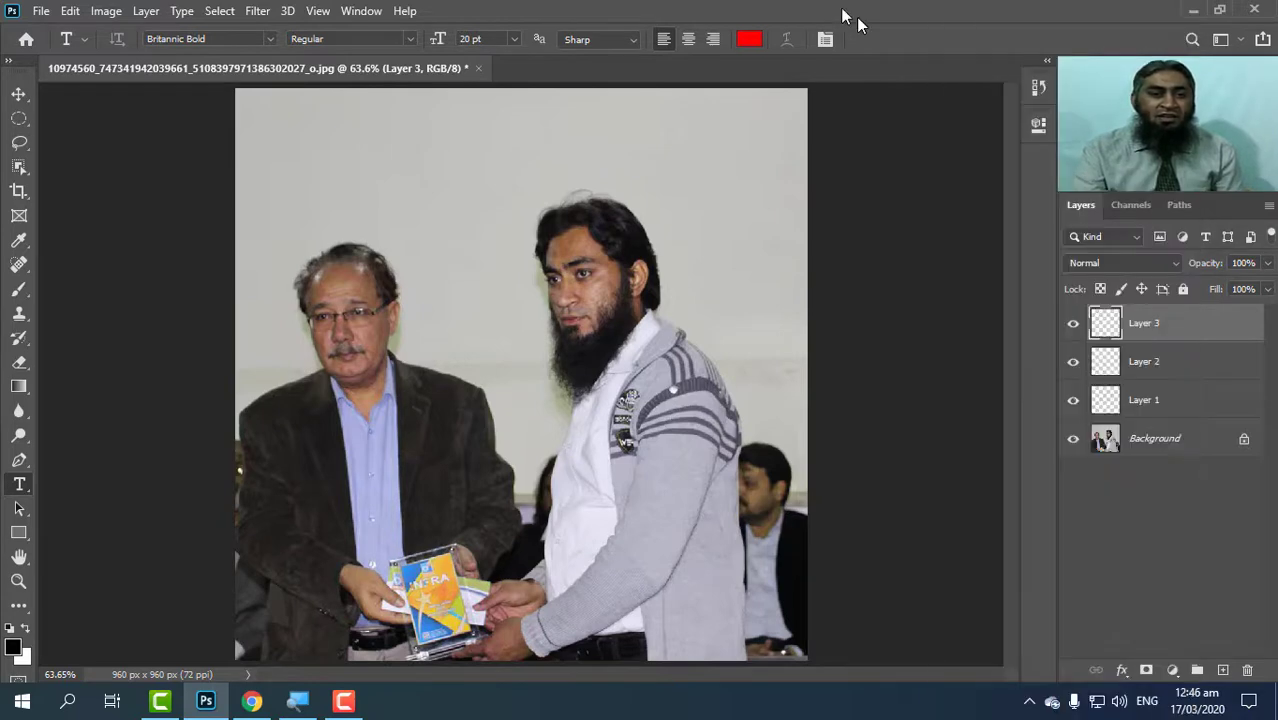
pyautogui.click(143, 11)
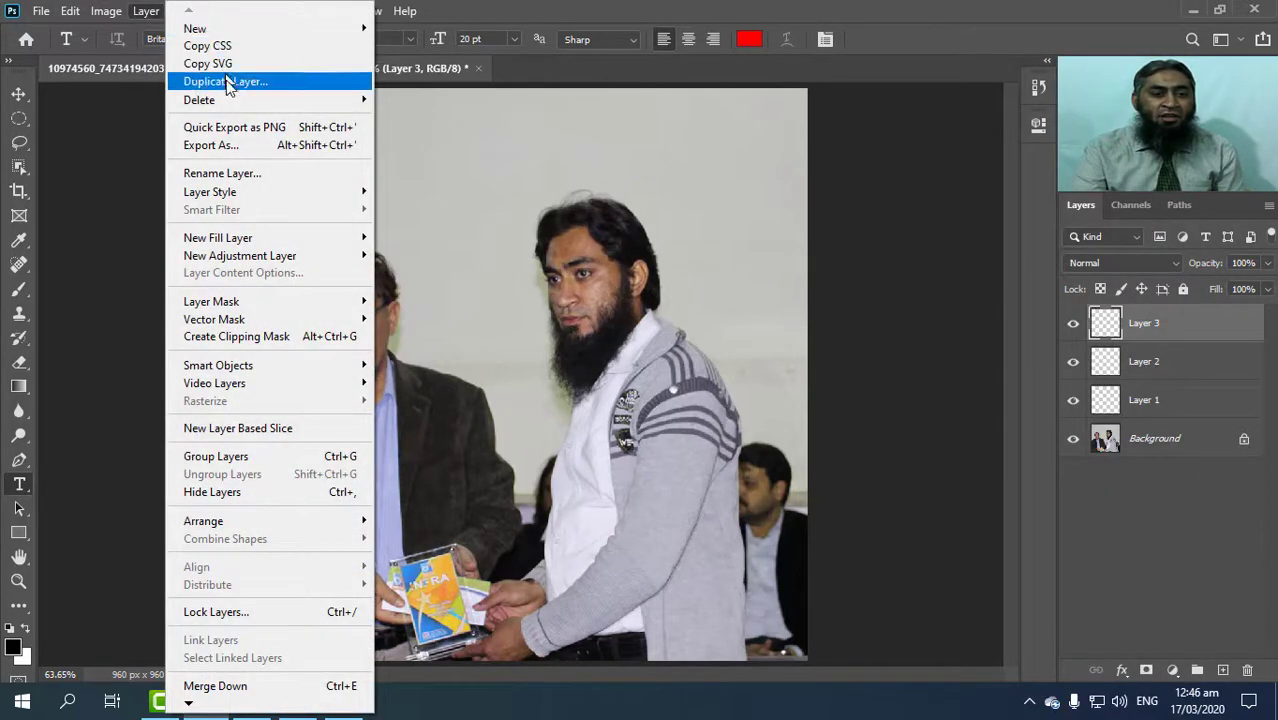
pyautogui.moveTo(297, 103)
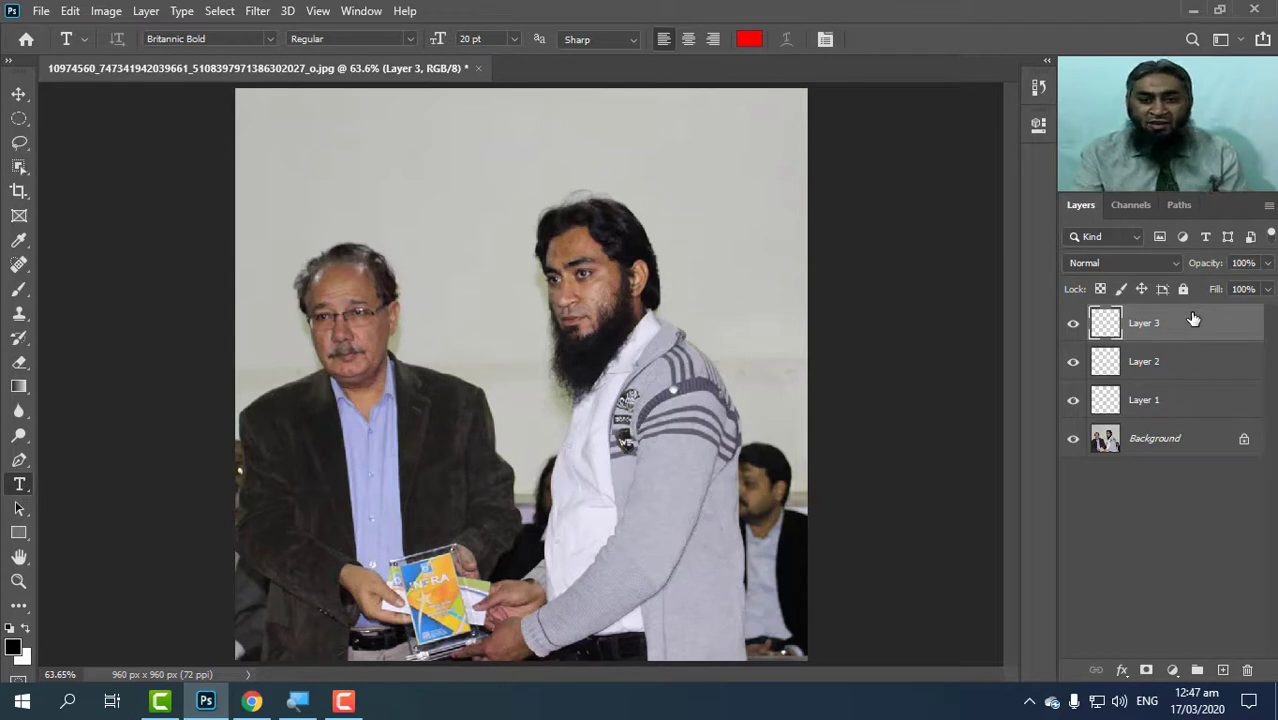
# - Delete the uppermost blank layer and turn off the delete confirmation for future deletions
pyautogui.click(1248, 671)
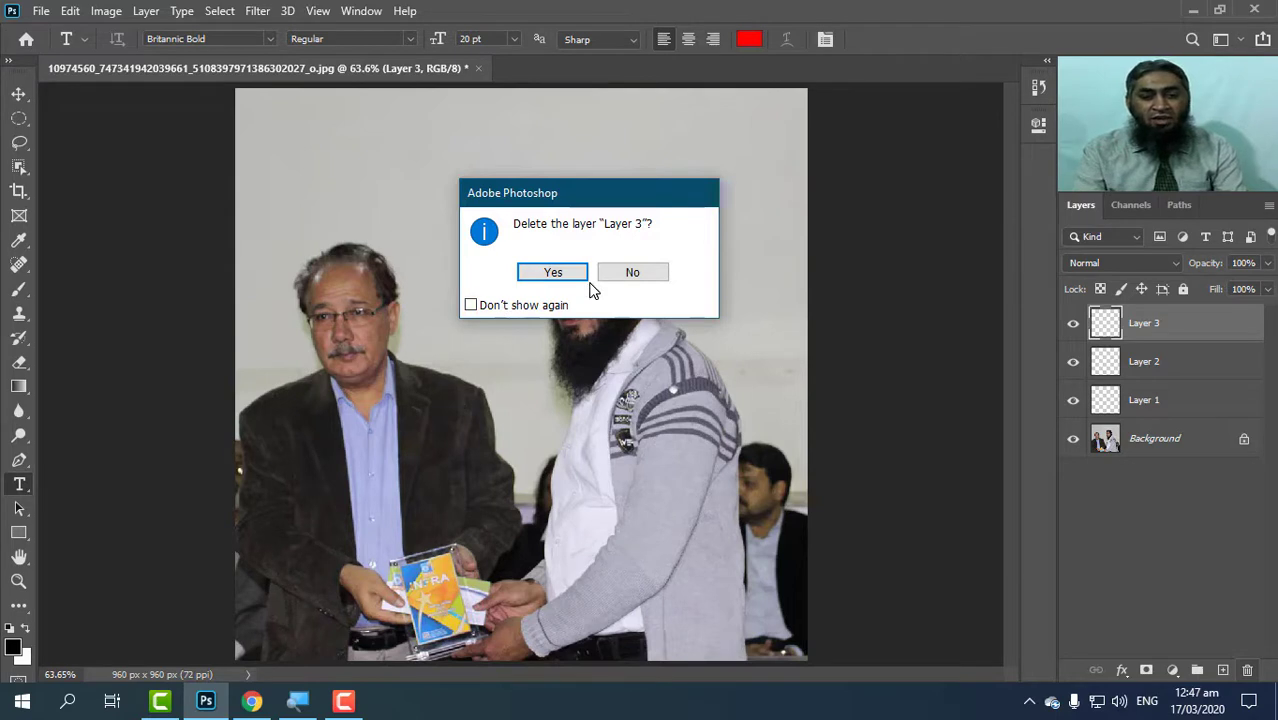
pyautogui.click(471, 306)
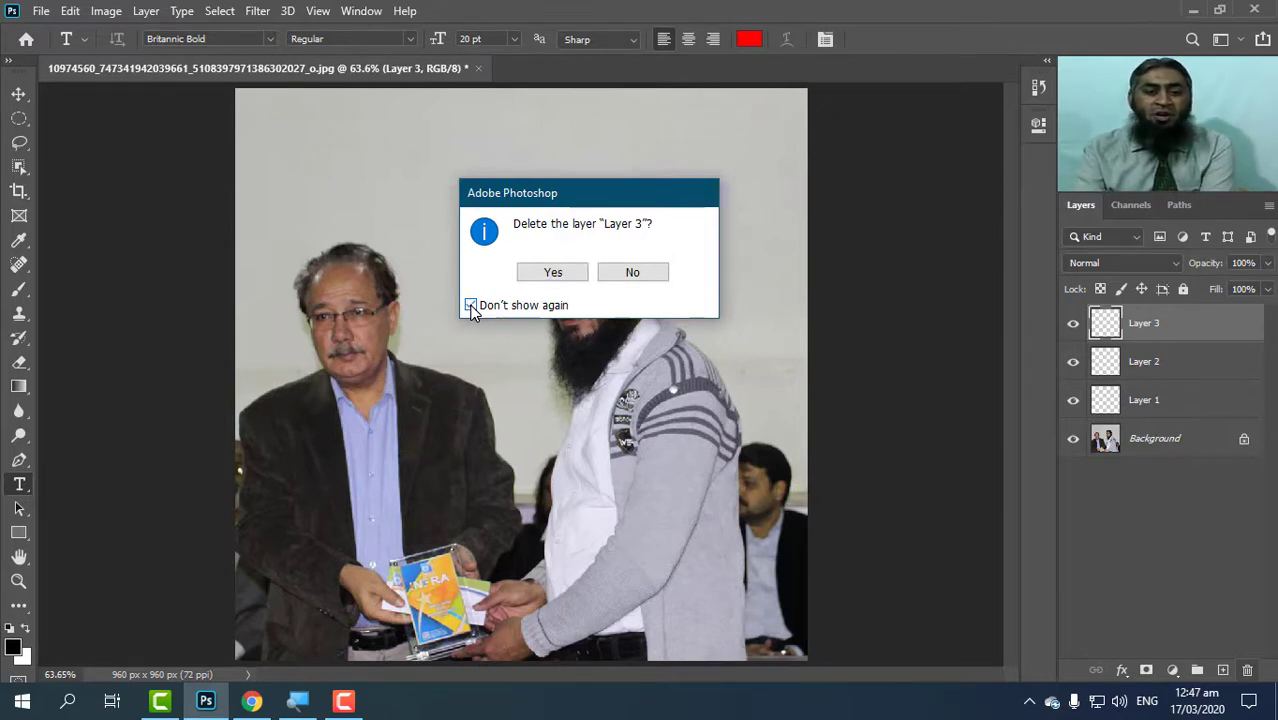
pyautogui.click(551, 278)
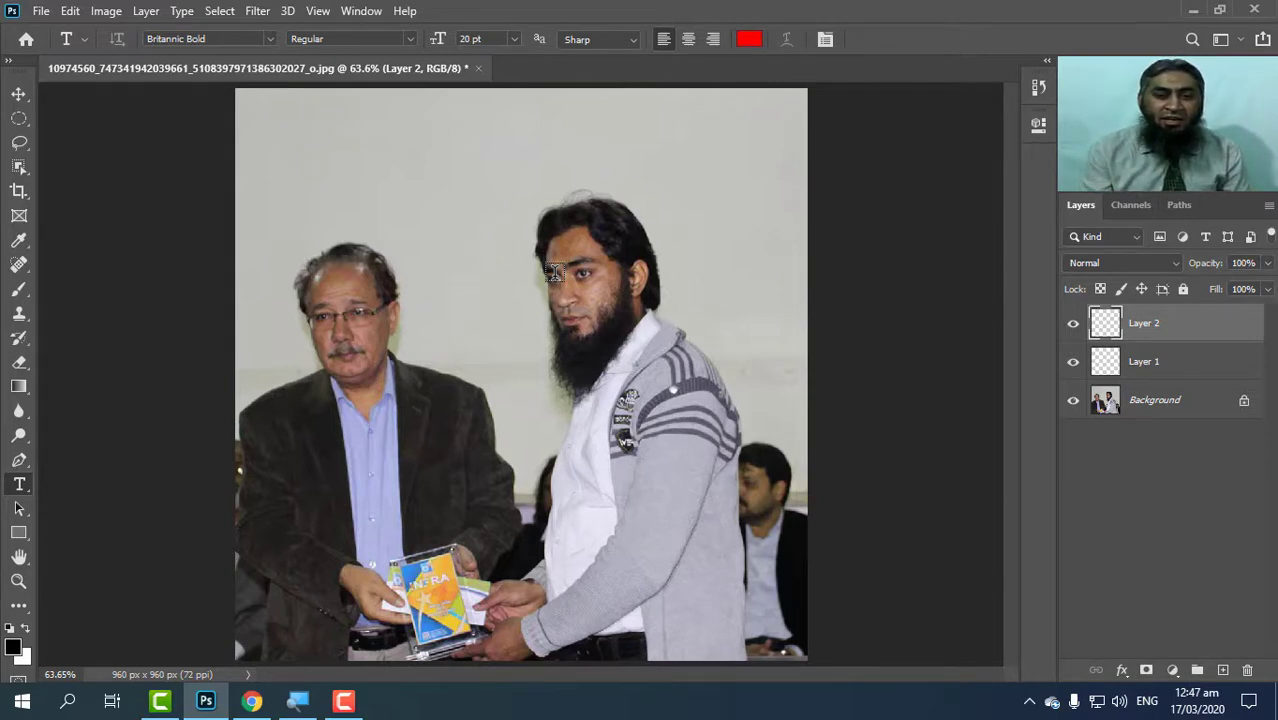
# - Remove the two remaining blank layers, and add two fresh blank layers above the Background
pyautogui.hotkey('ctrl', 'z')
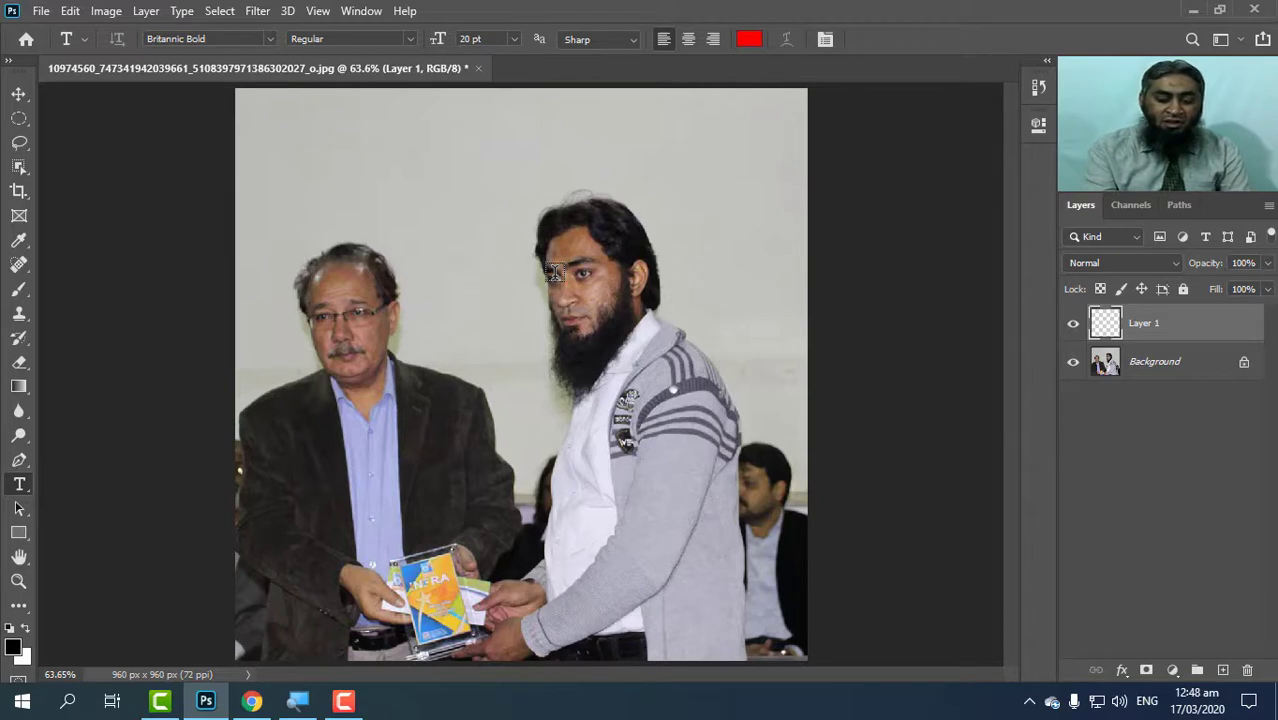
pyautogui.hotkey('ctrl', 'z')
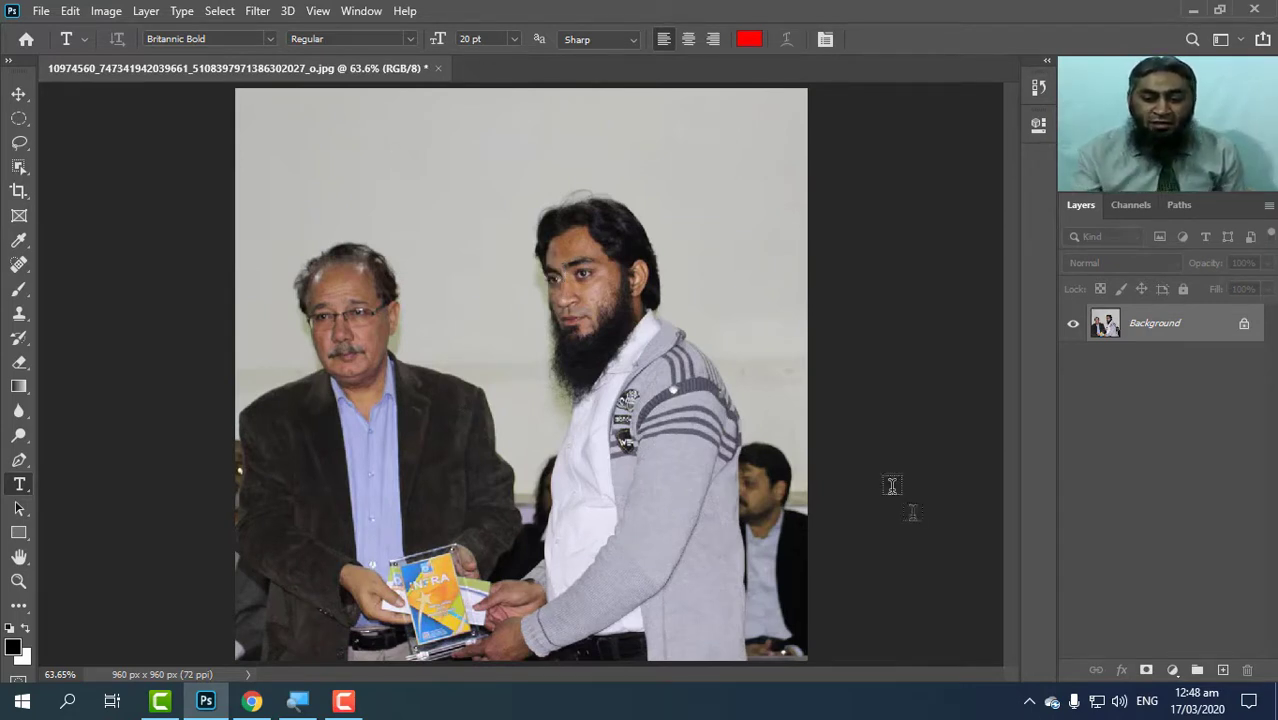
pyautogui.click(1221, 670)
pyautogui.click(1221, 670)
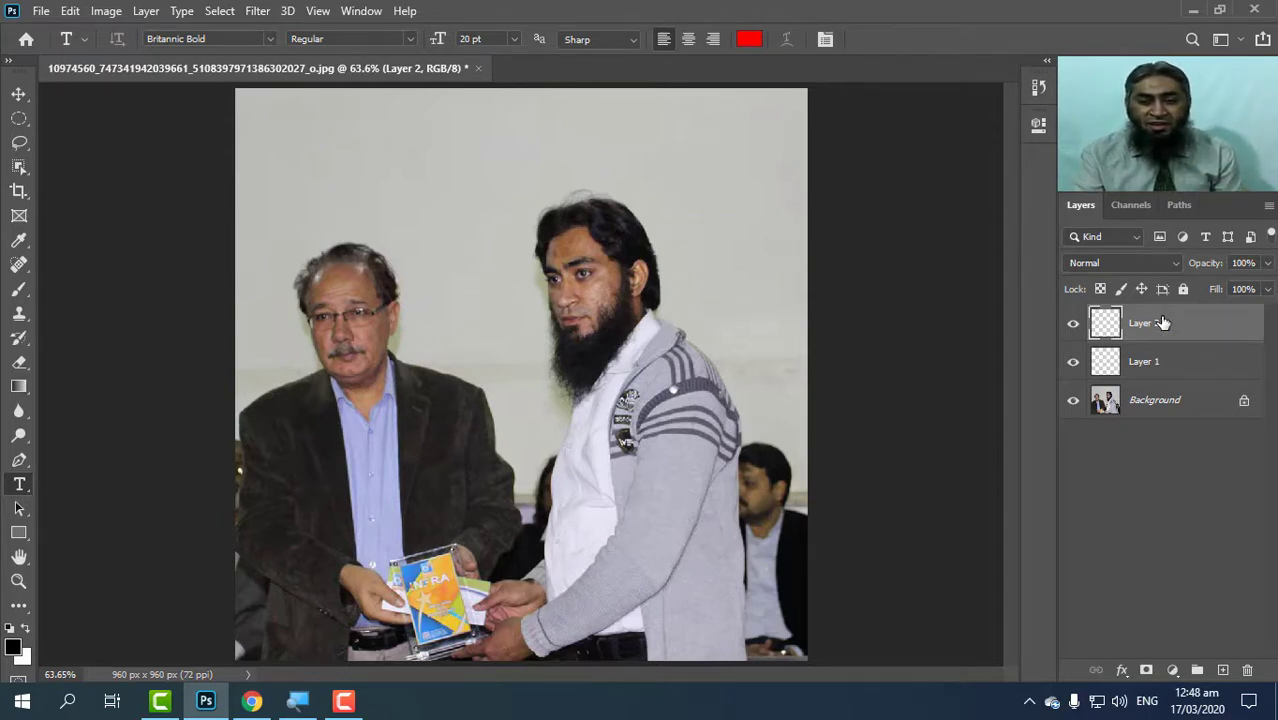
# - Delete both blank layers, leaving only the Background layer in the stack
pyautogui.moveTo(1162, 322); pyautogui.dragTo(1249, 678)
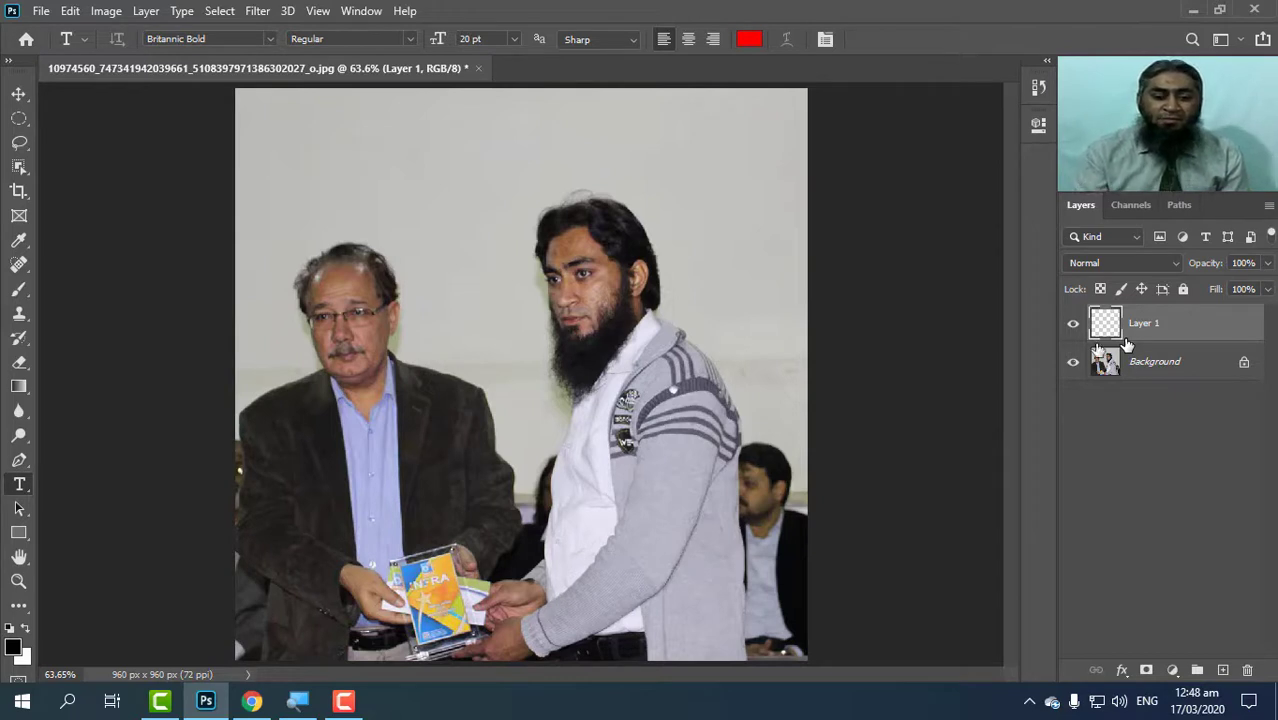
pyautogui.click(1072, 360)
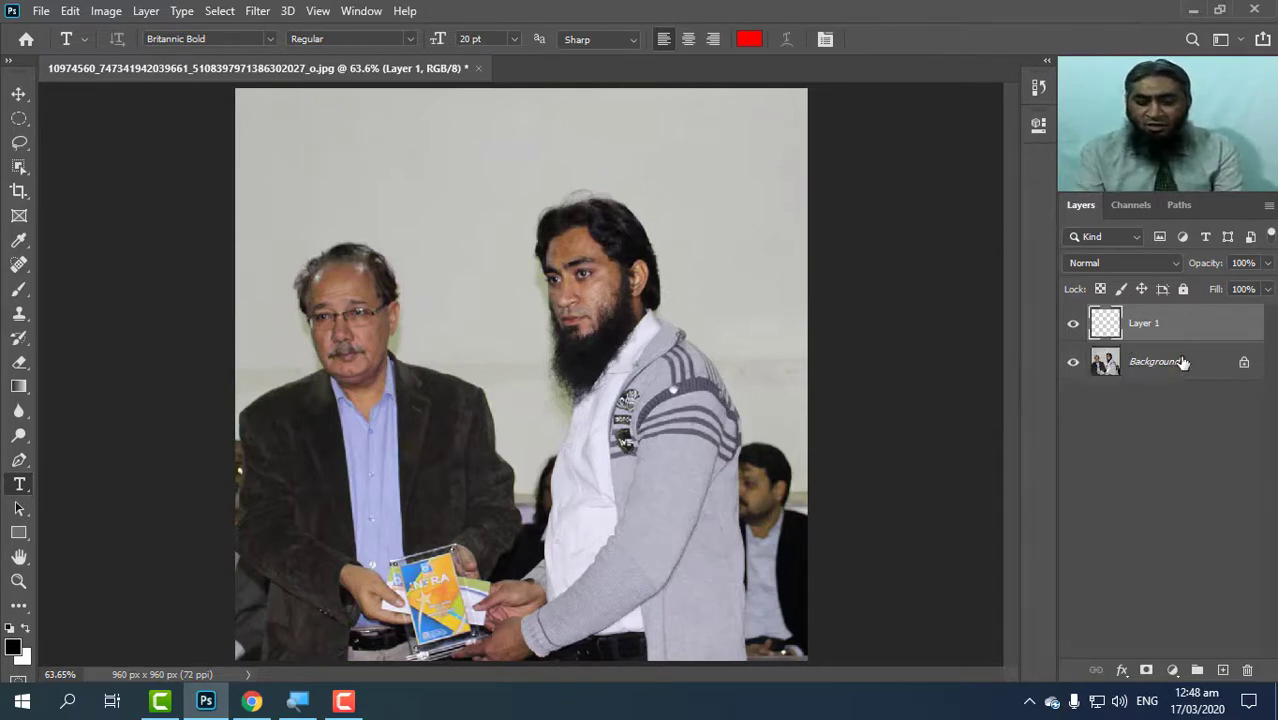
pyautogui.press('Delete')
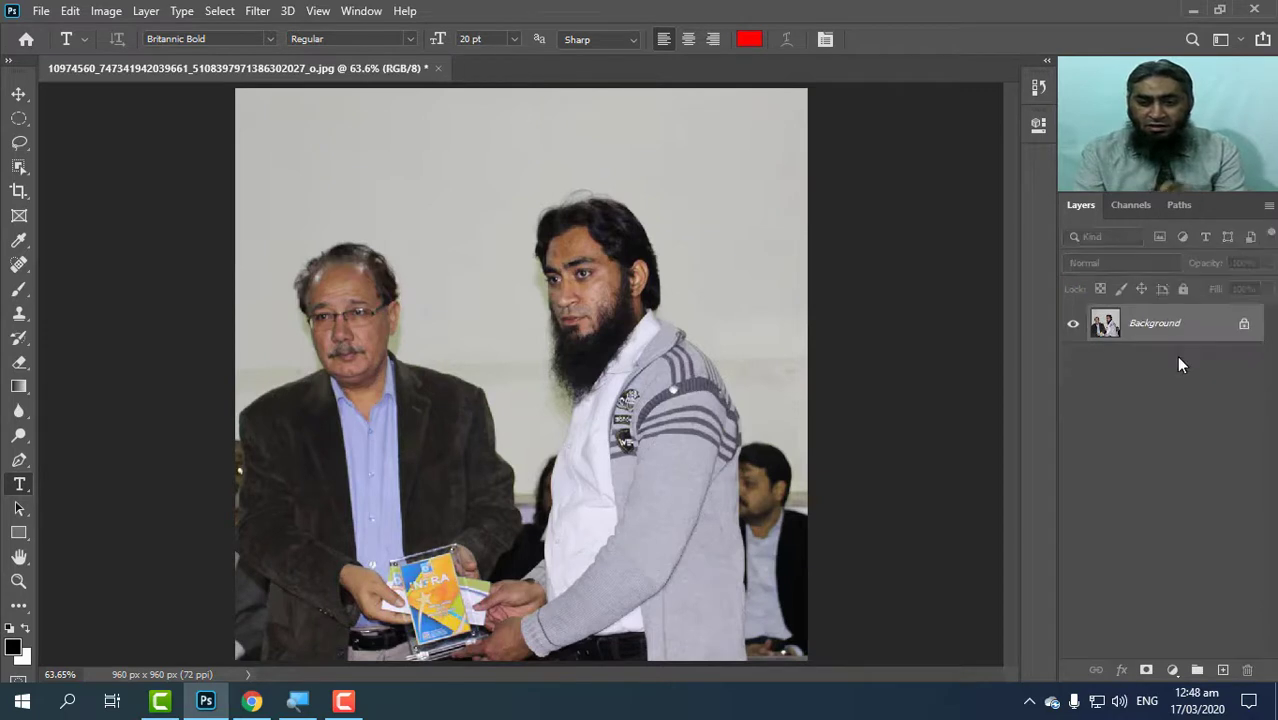
# - Examine the commands available for the Background layer, looking for the ones that duplicate a layer
pyautogui.rightClick(1121, 338)
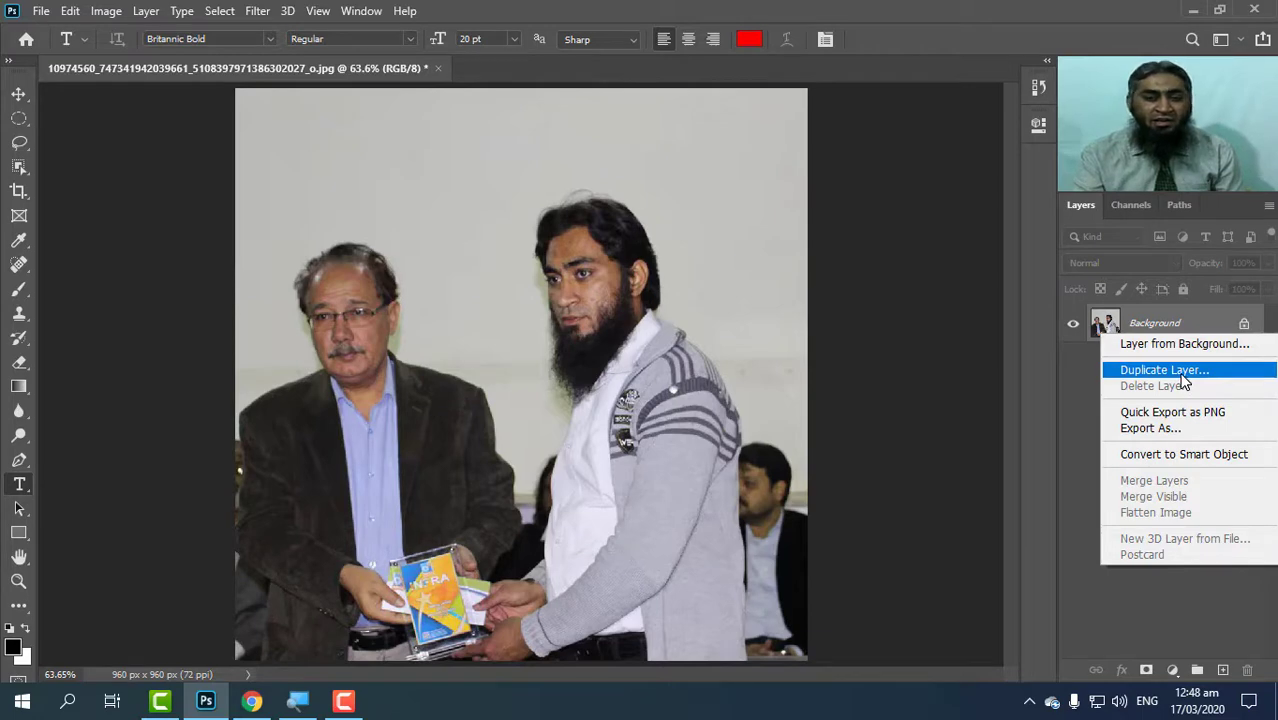
pyautogui.click(147, 22)
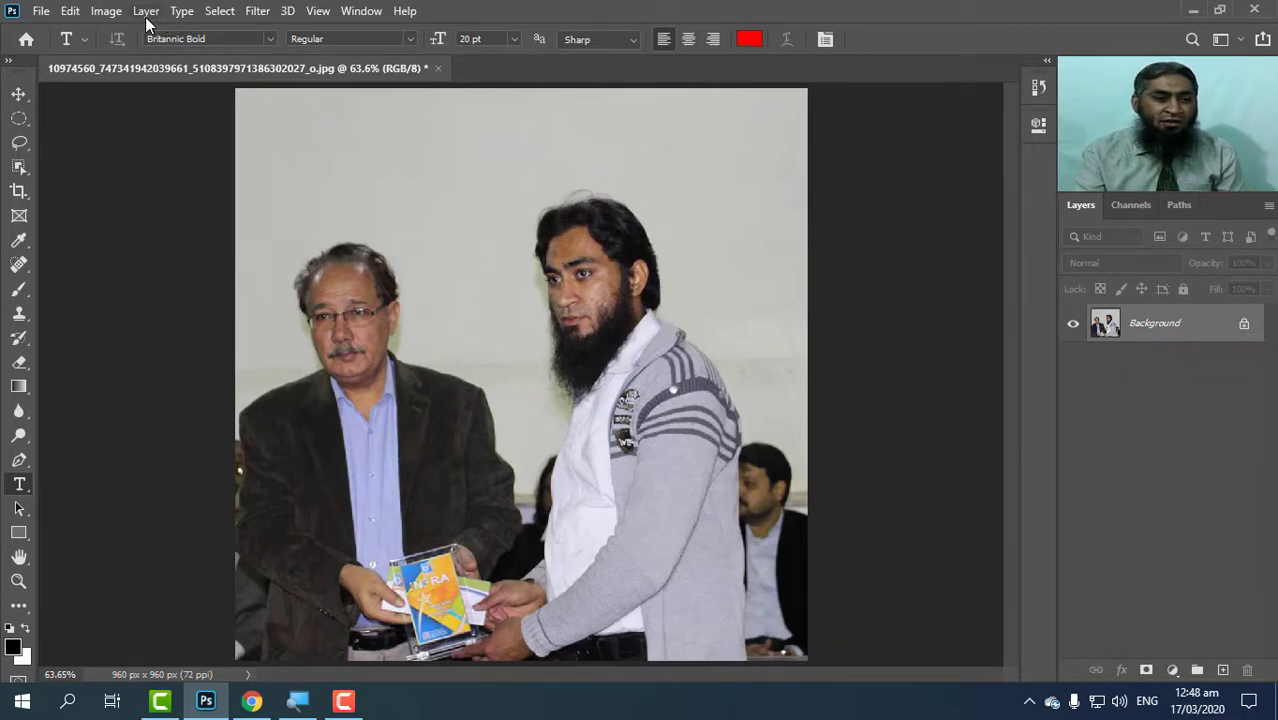
pyautogui.click(147, 22)
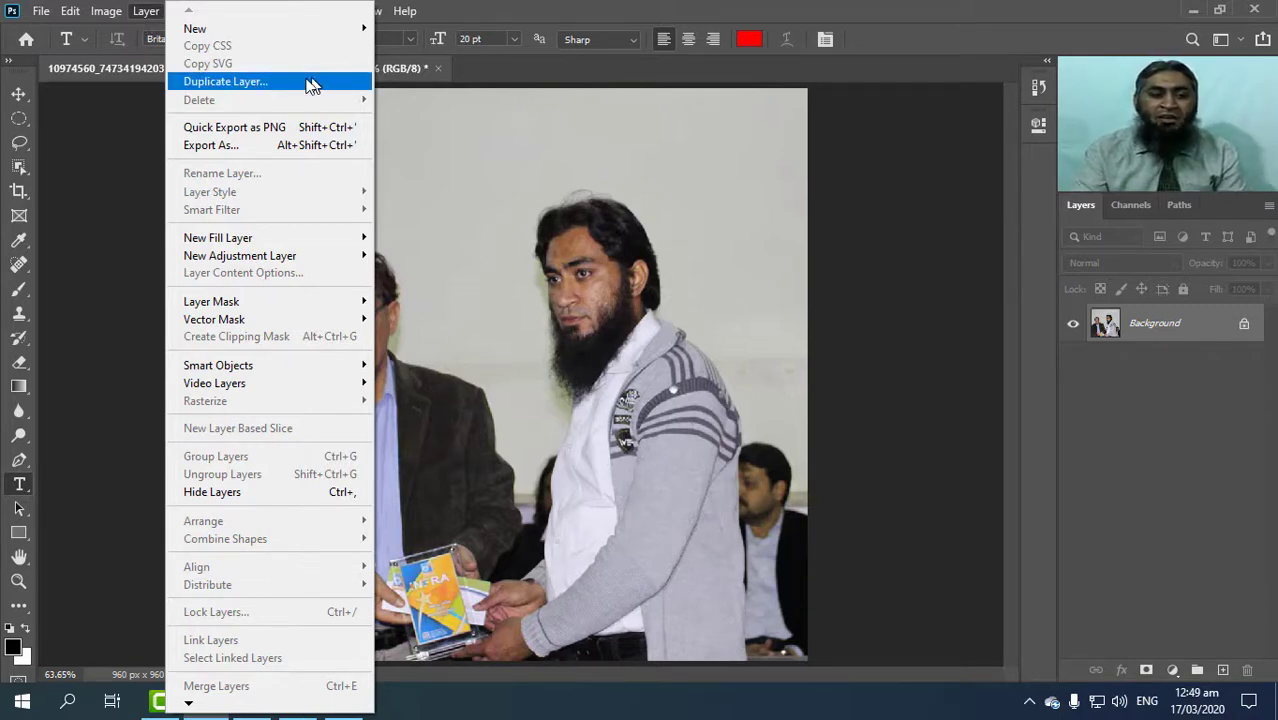
pyautogui.click(657, 8)
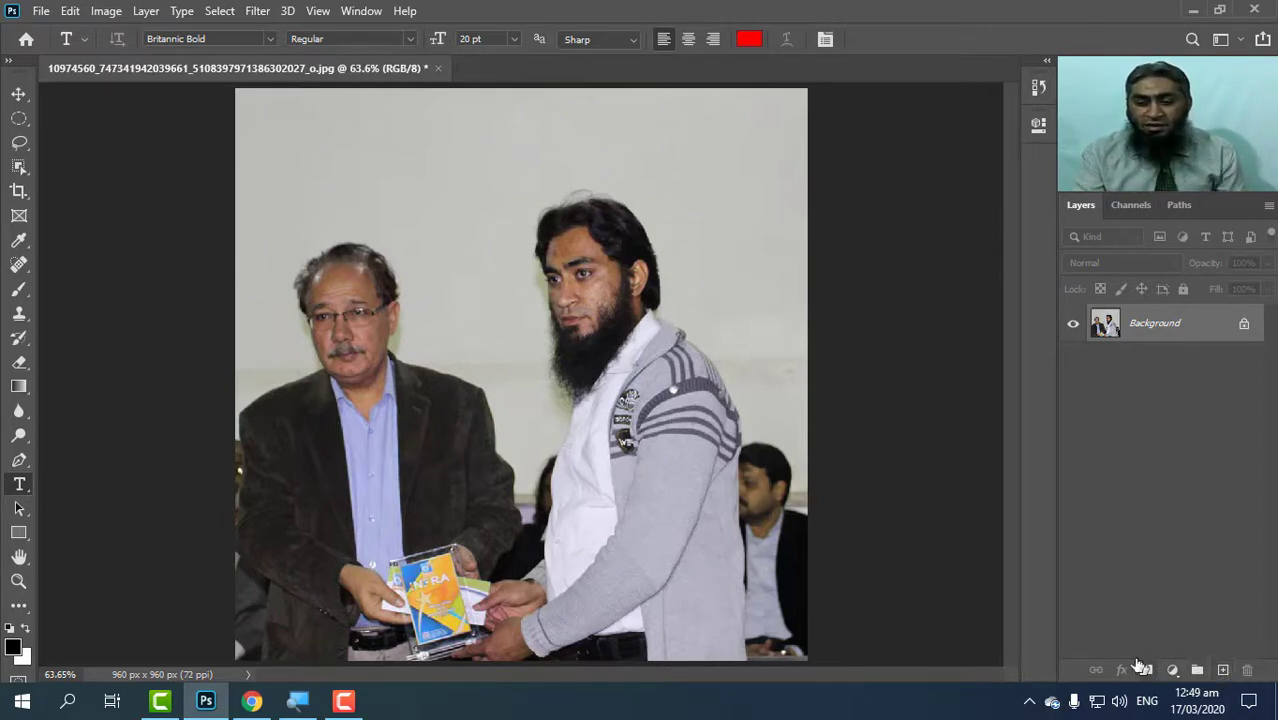
# - Duplicate the Background layer within the same document, keeping the suggested name Background copy
pyautogui.rightClick(1183, 336)
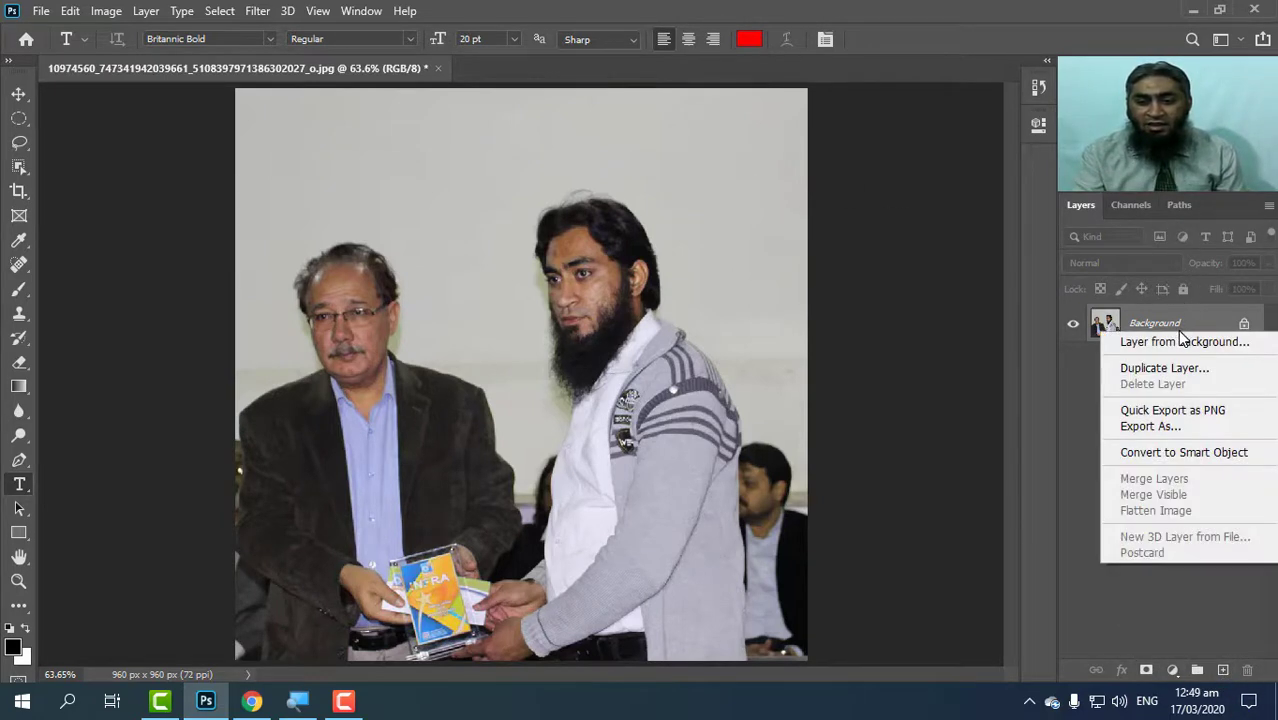
pyautogui.click(1173, 368)
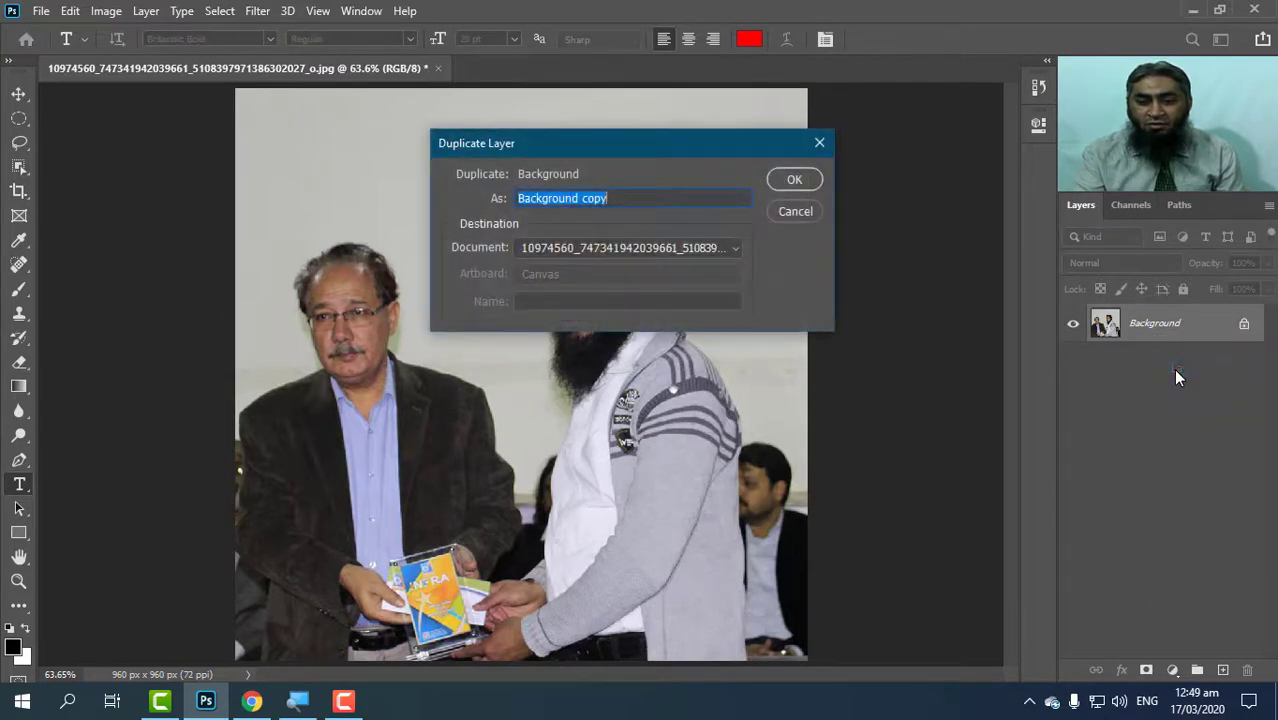
pyautogui.click(790, 180)
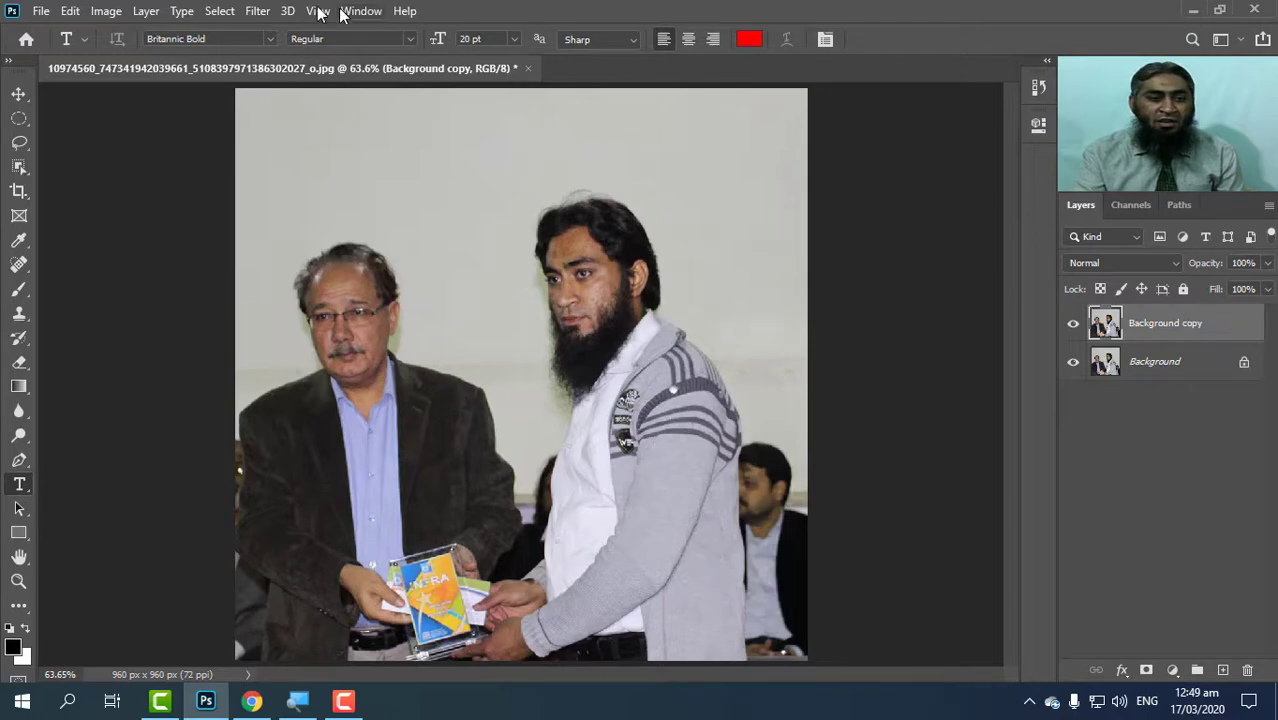
# - Make three more duplicates, each from the current uppermost layer, keeping the default names
pyautogui.click(142, 12)
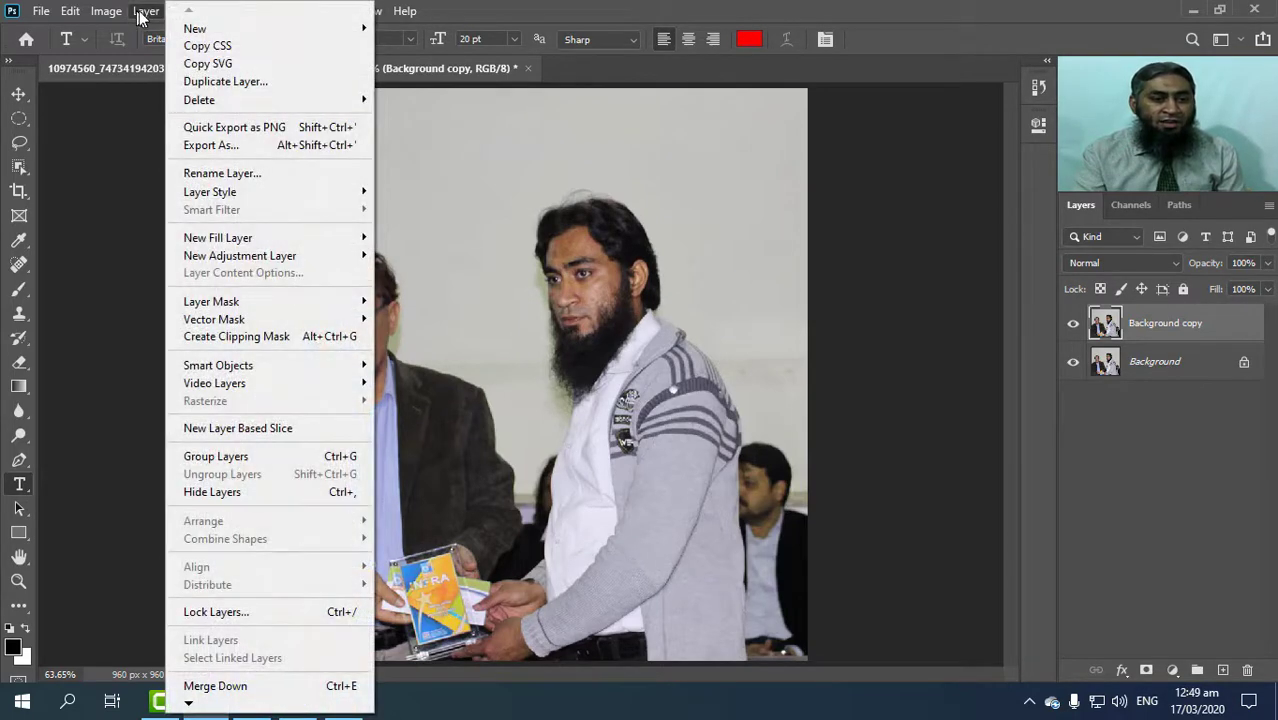
pyautogui.click(226, 82)
pyautogui.click(785, 181)
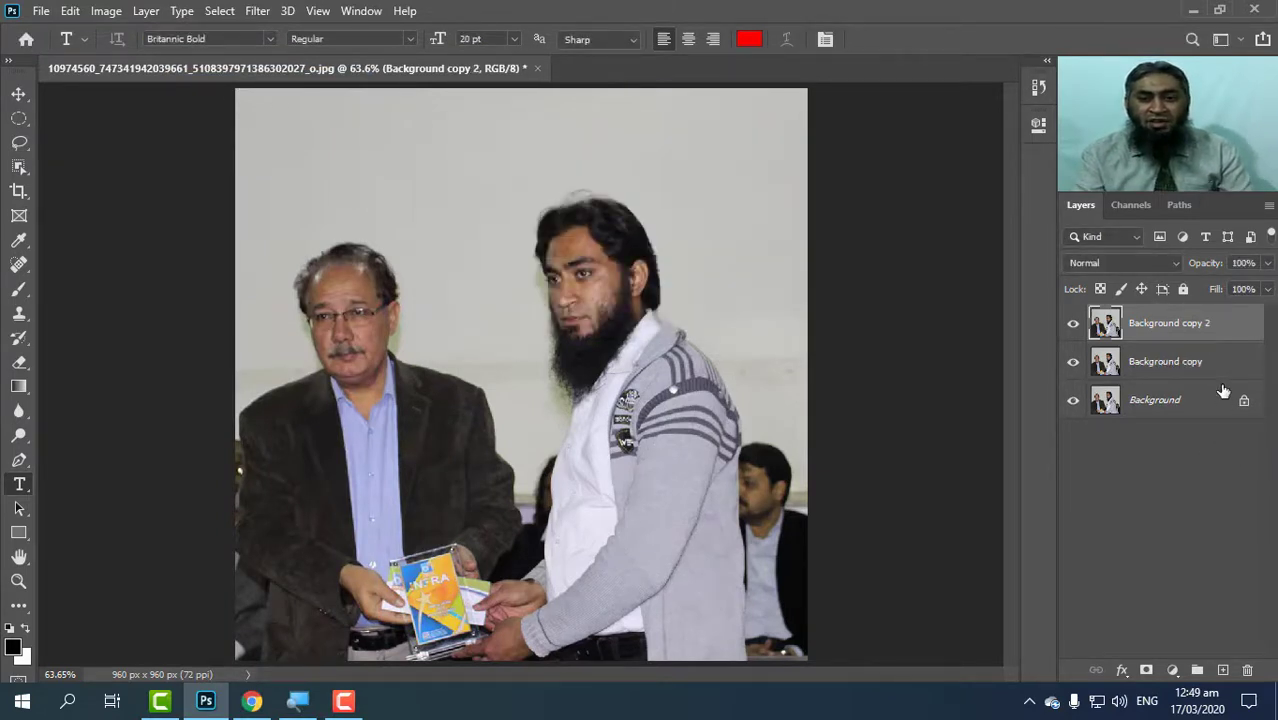
pyautogui.hotkey('ctrl', 'j')
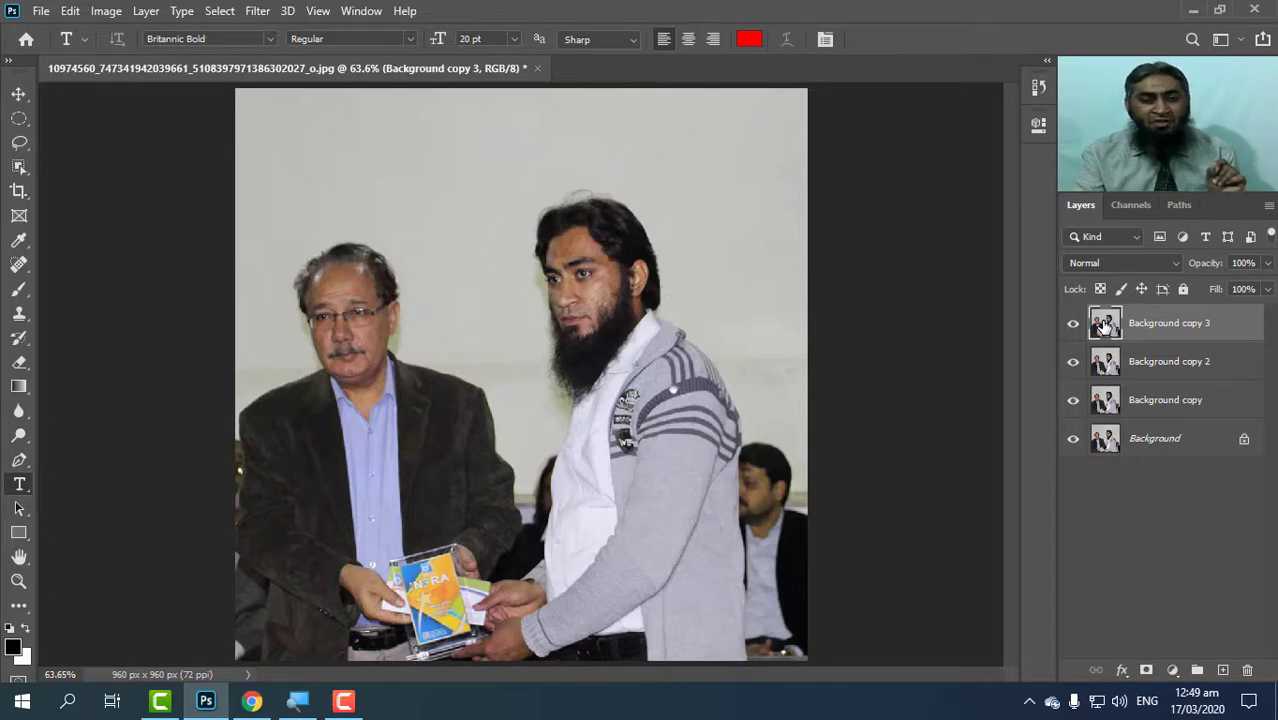
pyautogui.moveTo(1103, 325); pyautogui.dragTo(1222, 679)
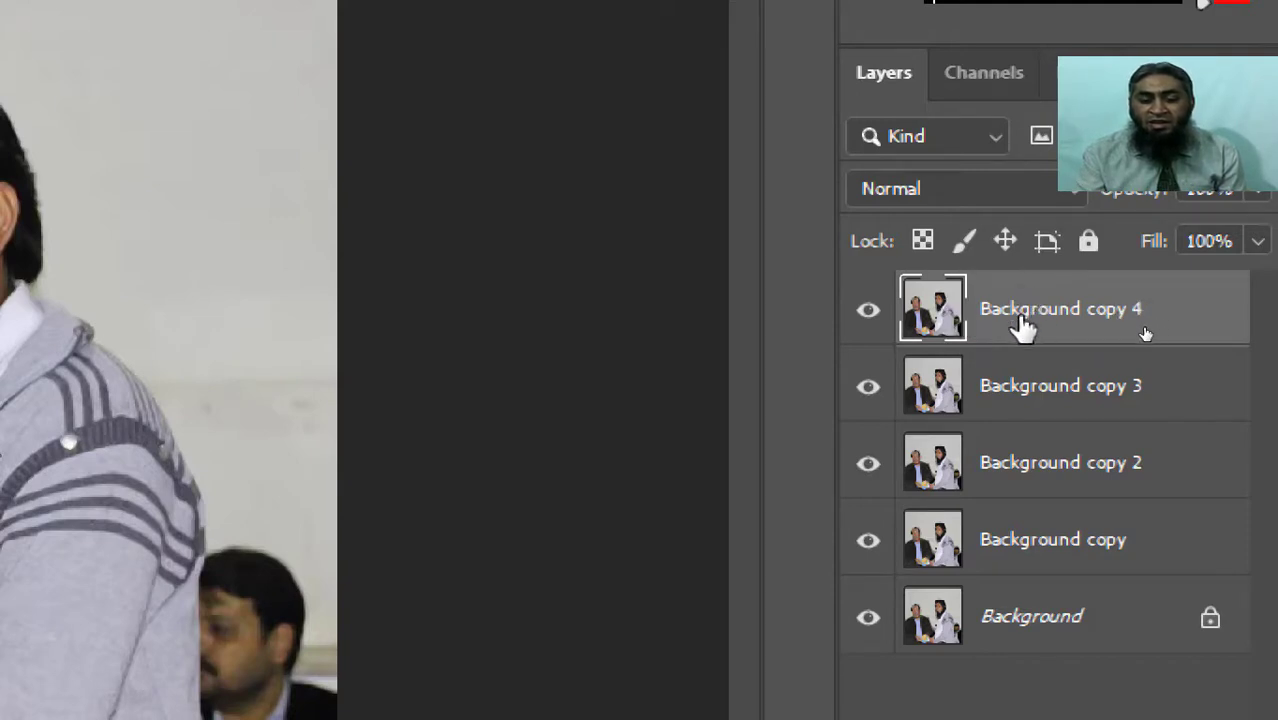
# - Rename the uppermost layer, Background copy 4, with the person's first name
pyautogui.rightClick(1080, 320)
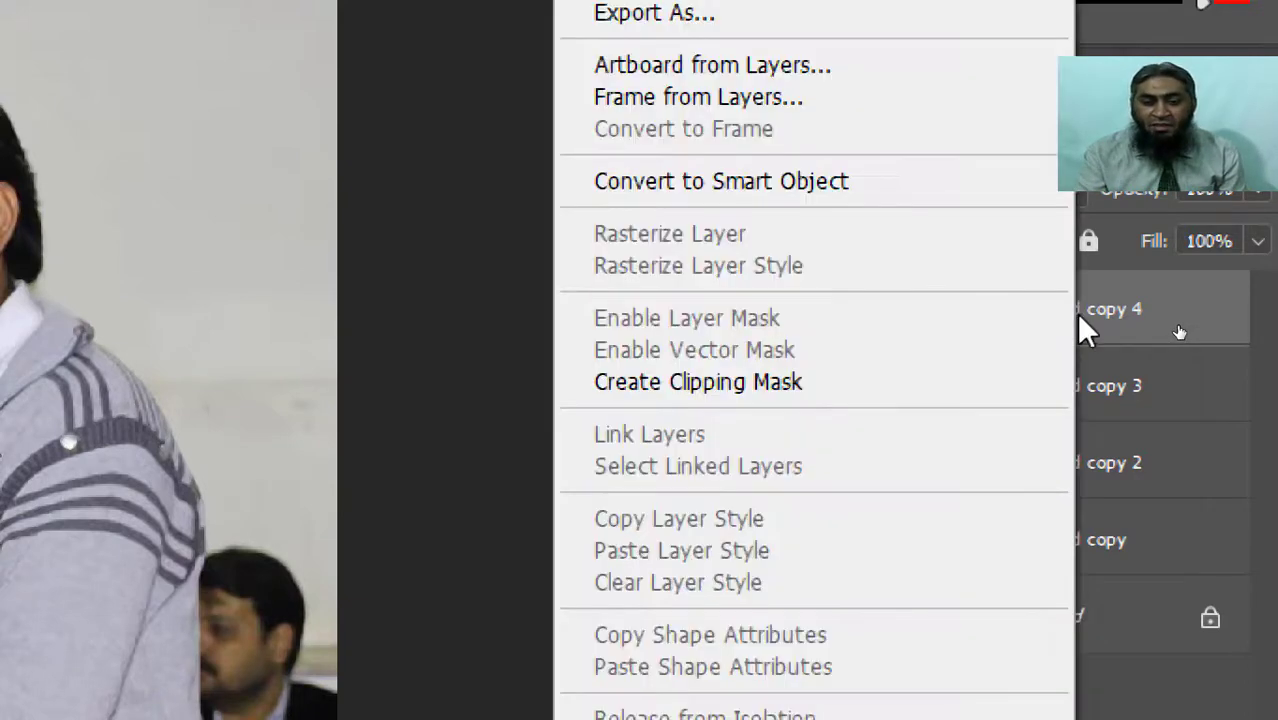
pyautogui.press('Escape')
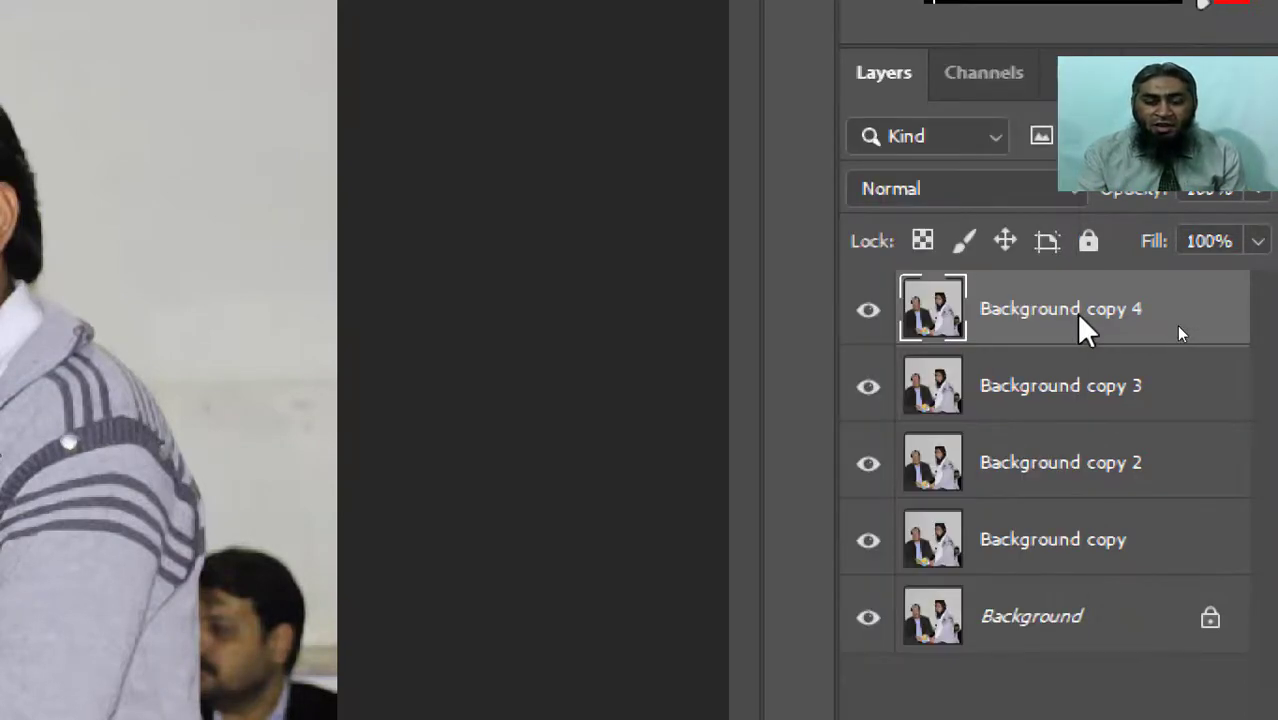
pyautogui.doubleClick(1079, 312)
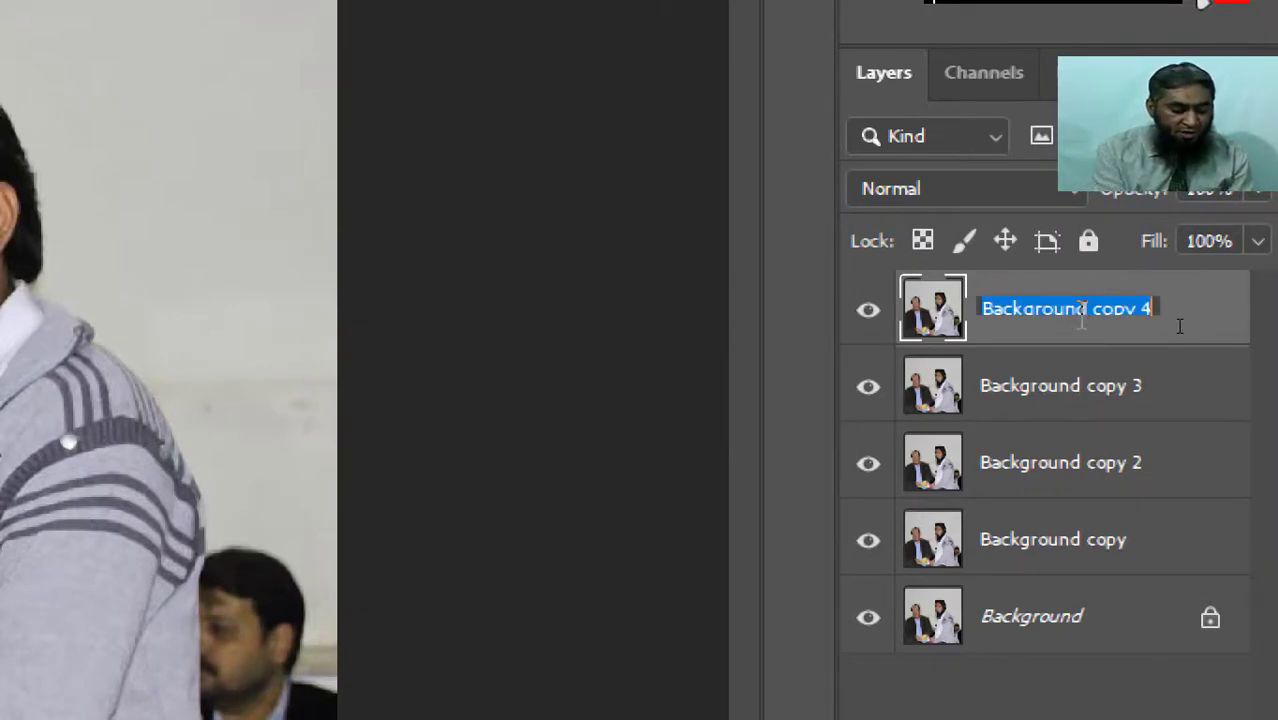
pyautogui.write('Khurram')
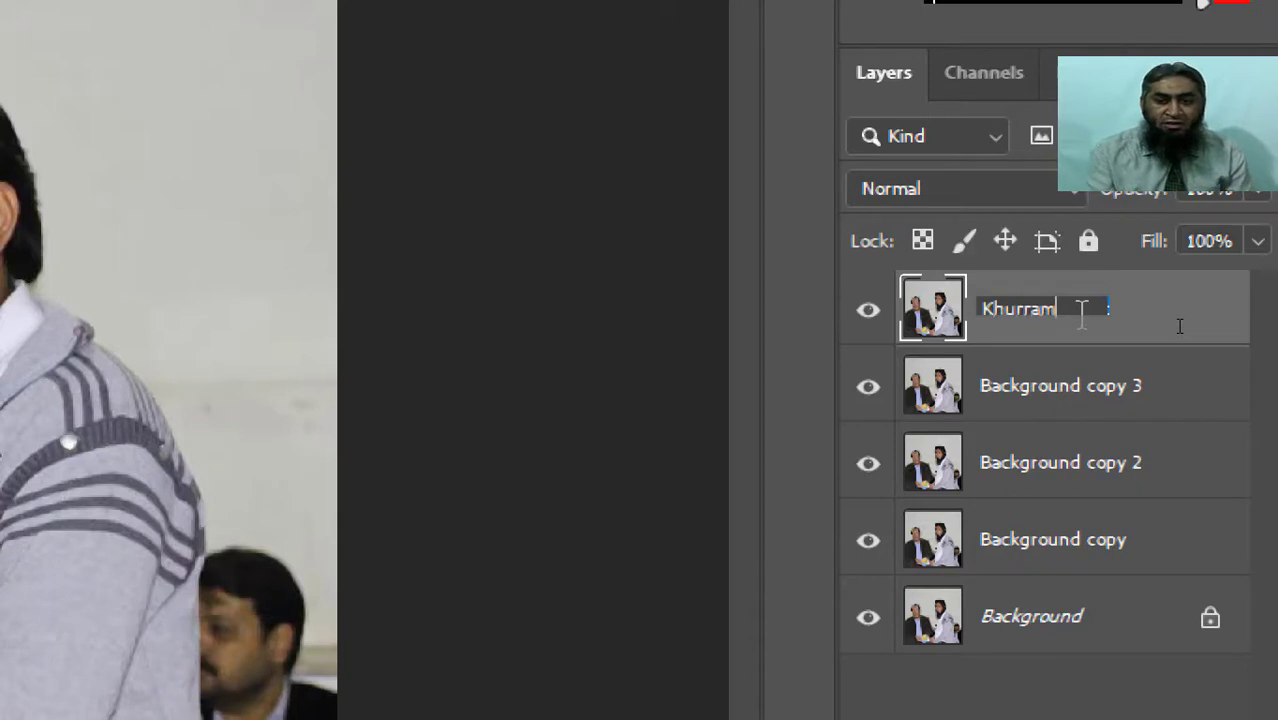
pyautogui.click(1067, 388)
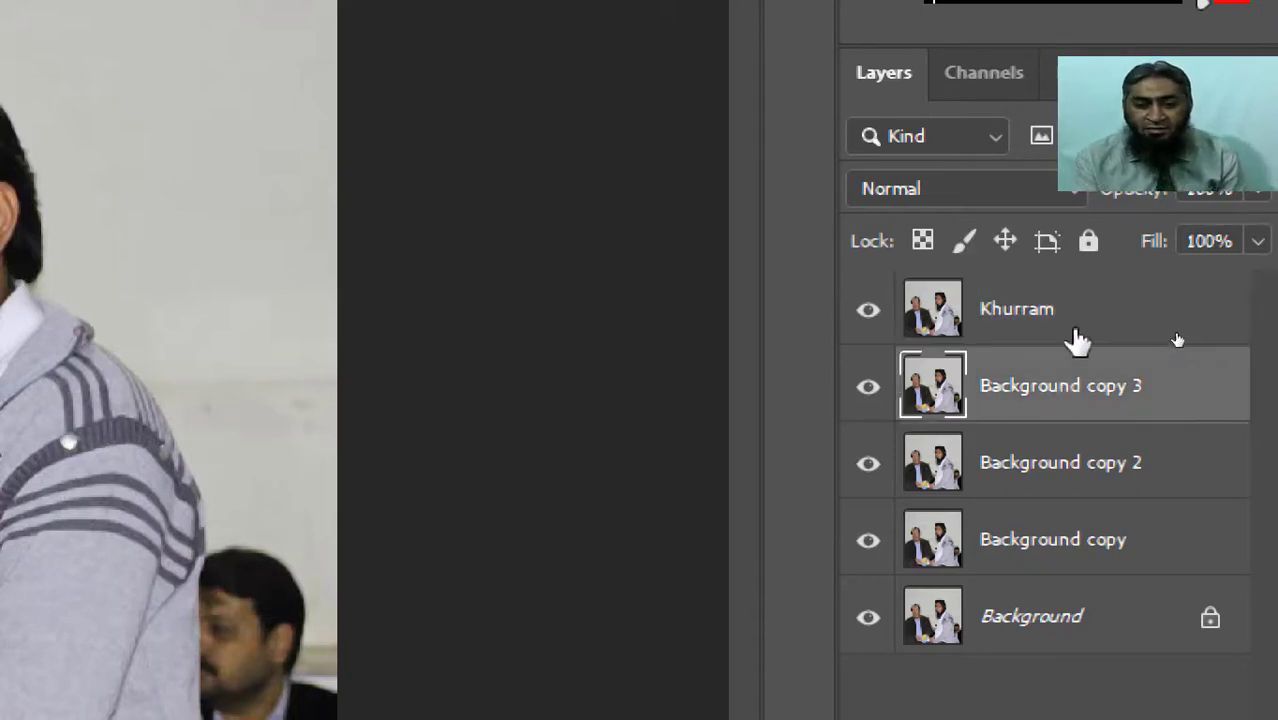
# - Switch the active layer back and forth between the renamed layer and Background copy 3 to compare their positions, ending on the renamed one
pyautogui.click(1077, 340)
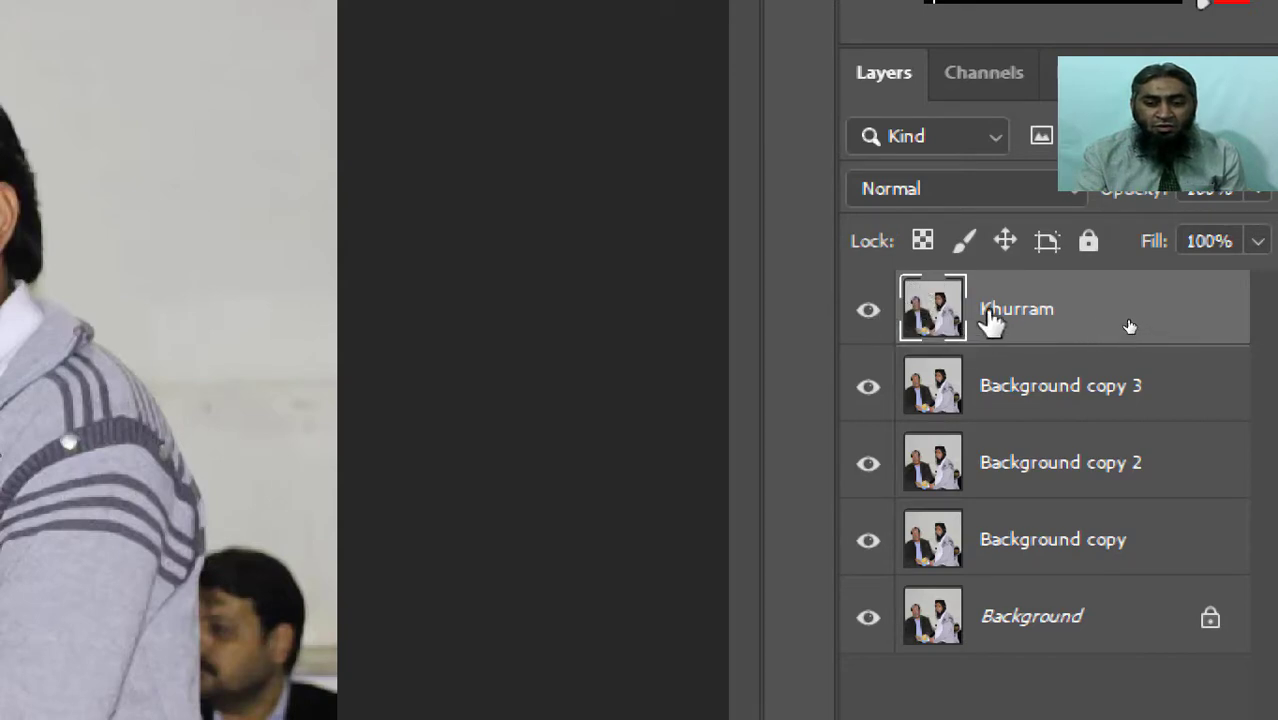
pyautogui.click(1142, 373)
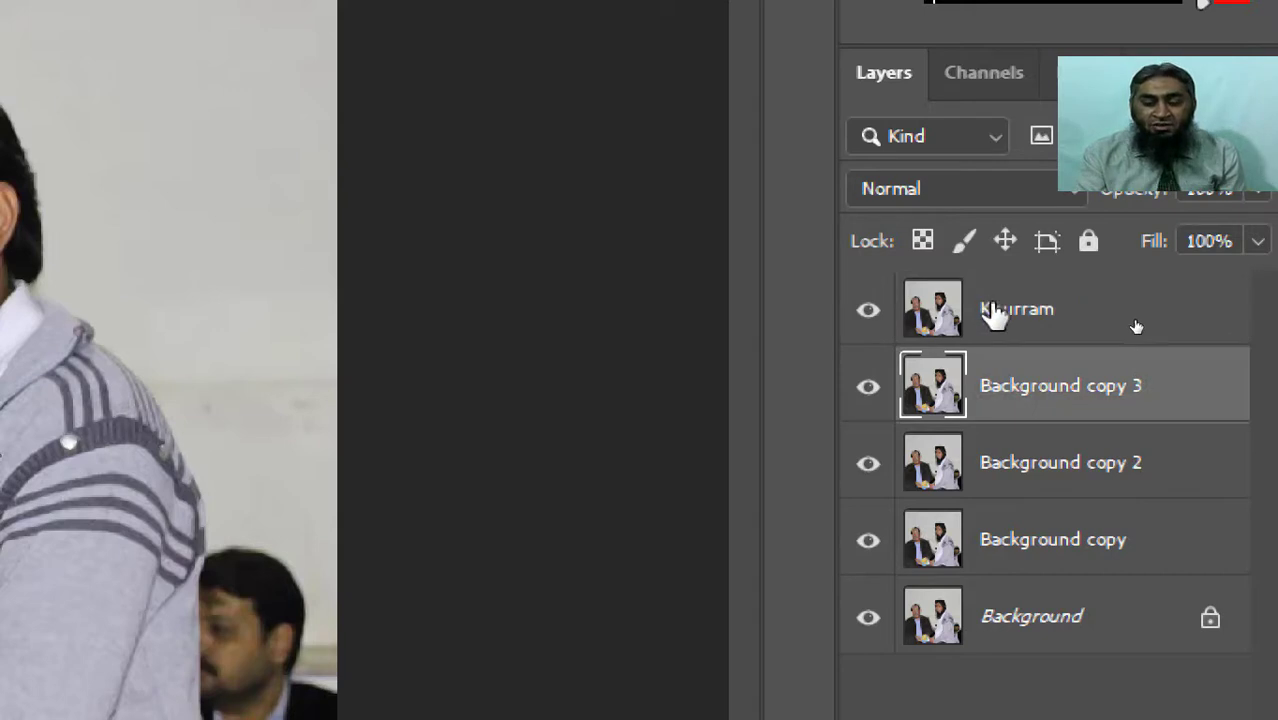
pyautogui.click(1139, 330)
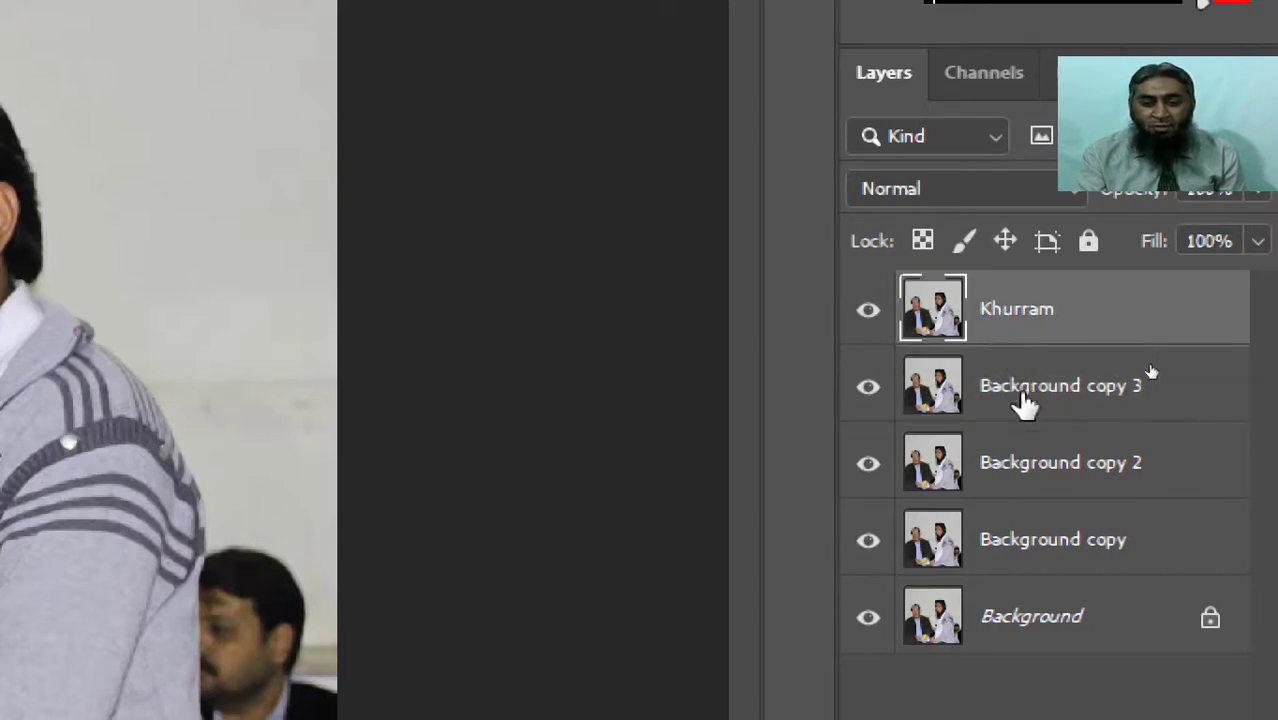
pyautogui.click(1150, 370)
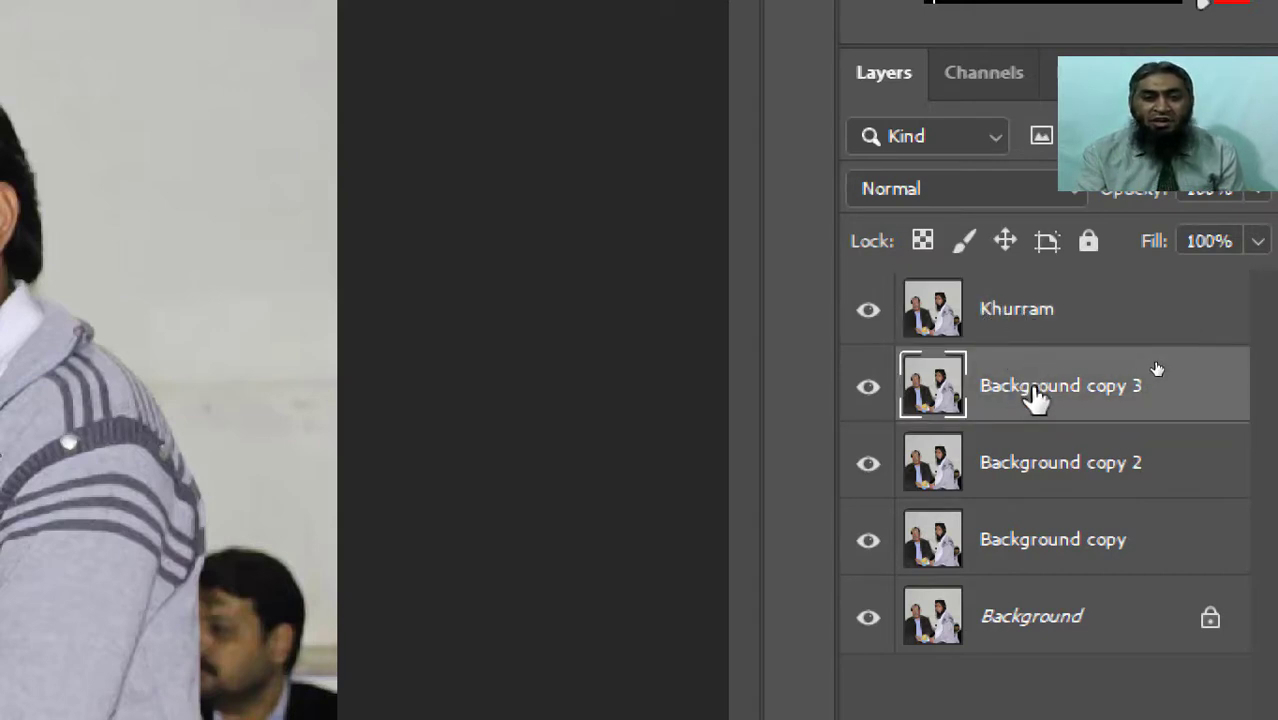
pyautogui.click(1150, 330)
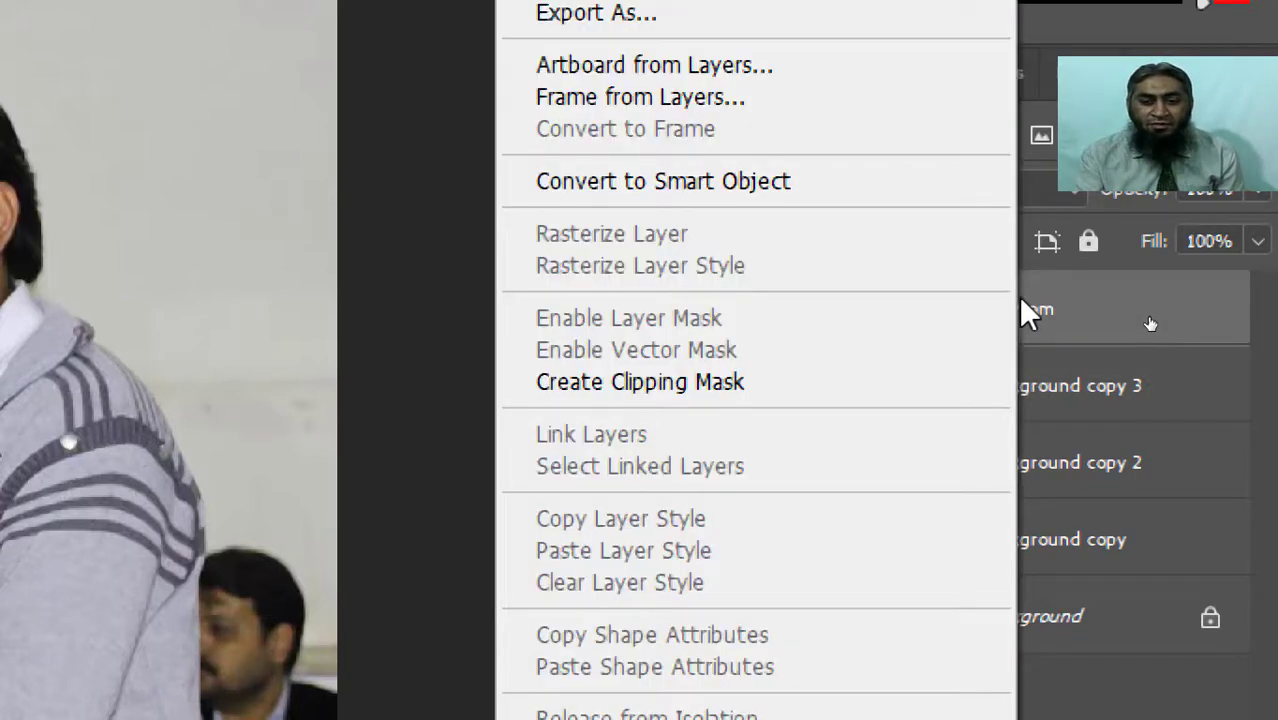
# - Examine the Merge Down, Merge Visible and Flatten Image commands available for the renamed uppermost layer
pyautogui.rightClick(1018, 300)
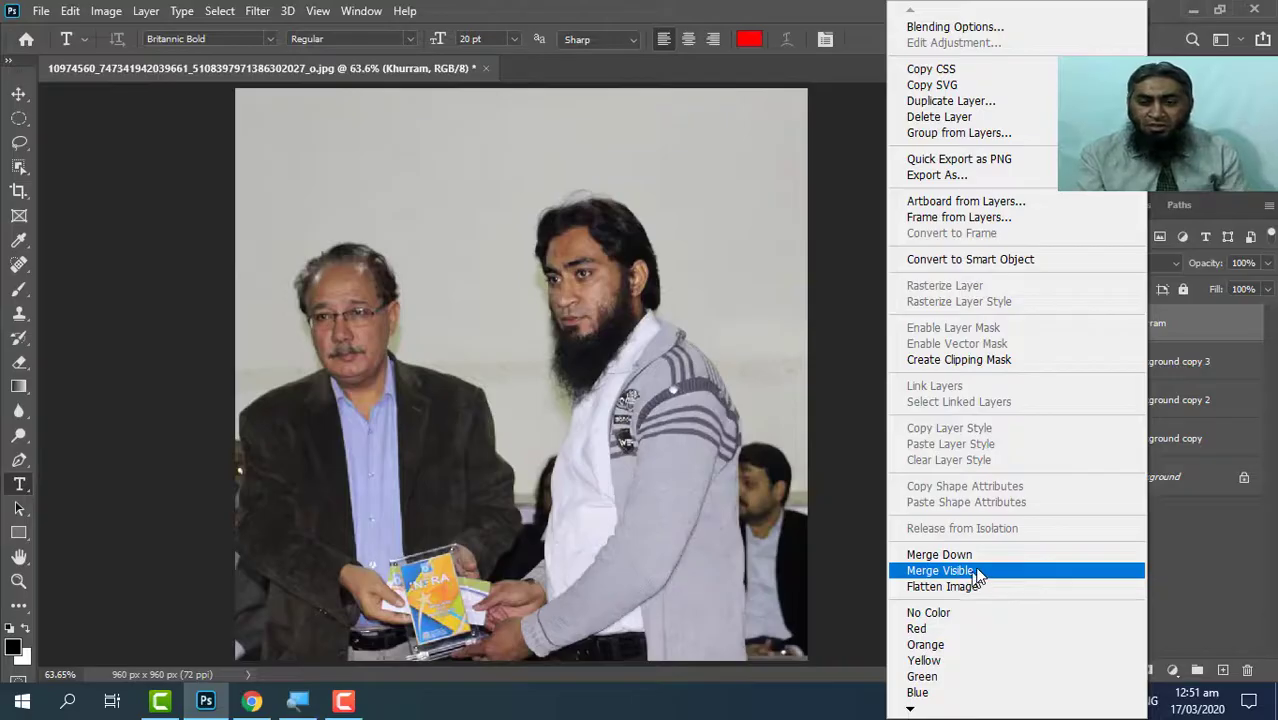
pyautogui.click(1187, 414)
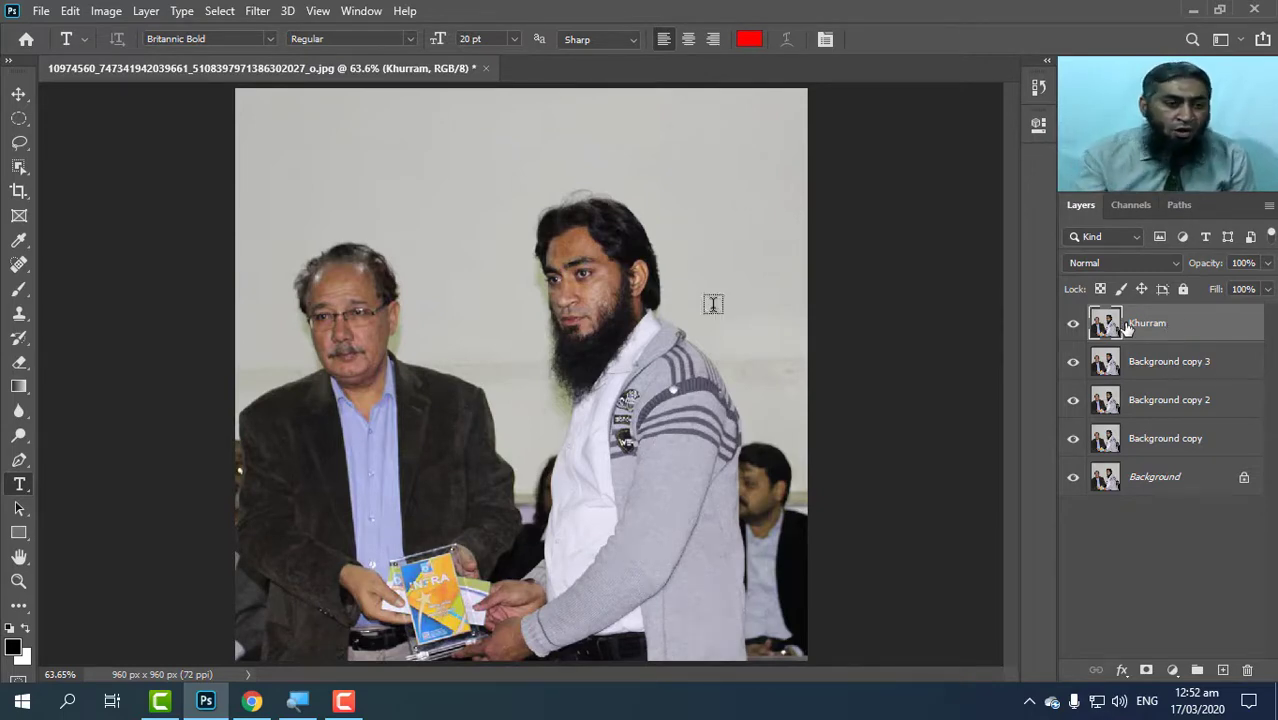
pyautogui.rightClick(1149, 339)
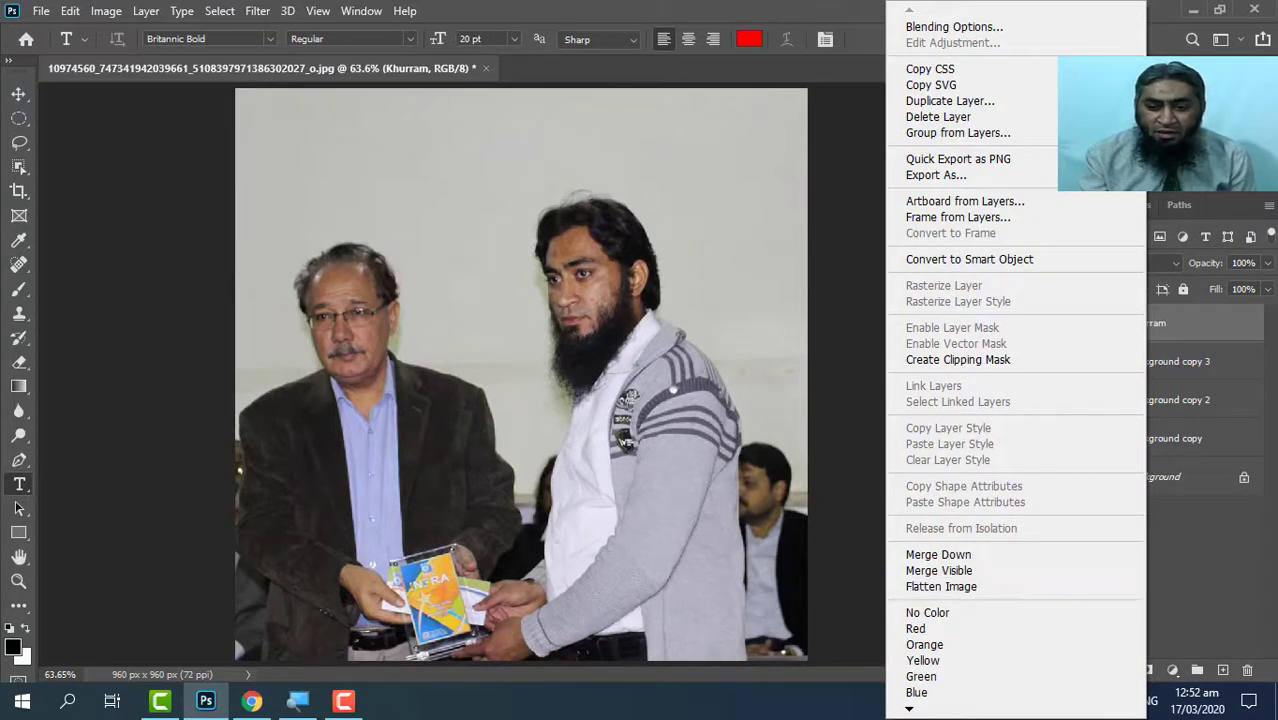
pyautogui.click(1233, 335)
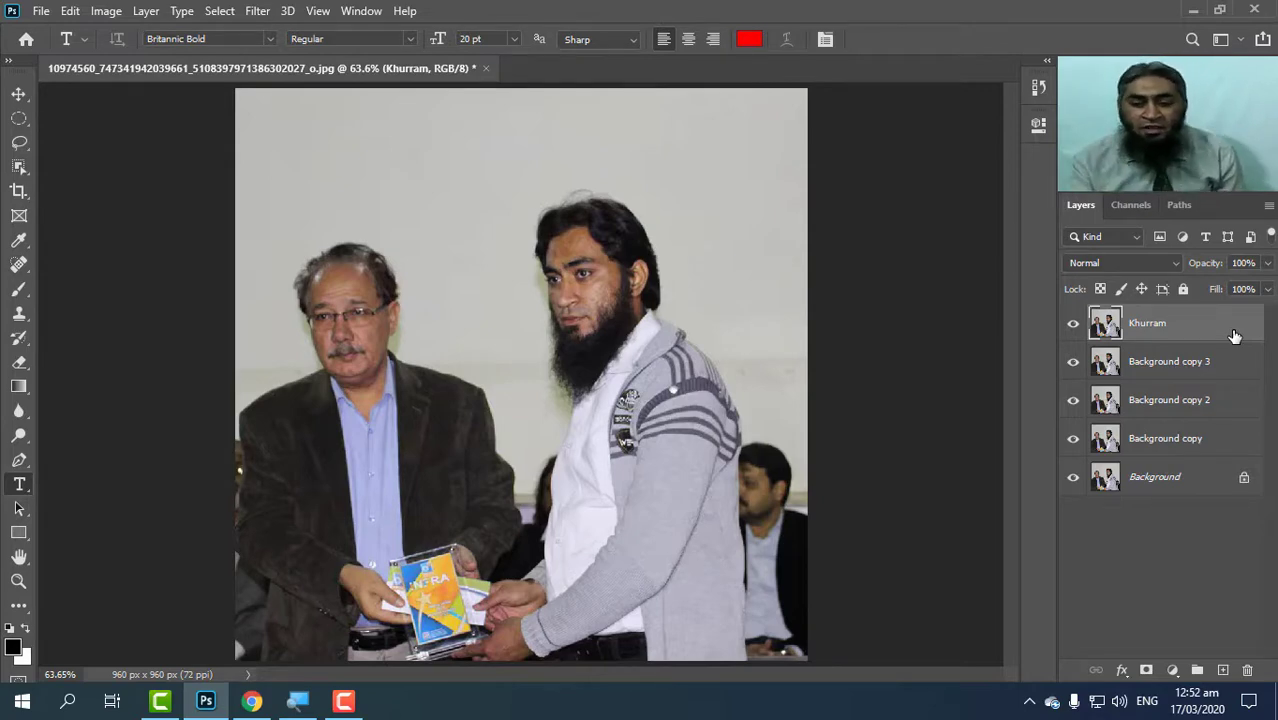
pyautogui.rightClick(1234, 335)
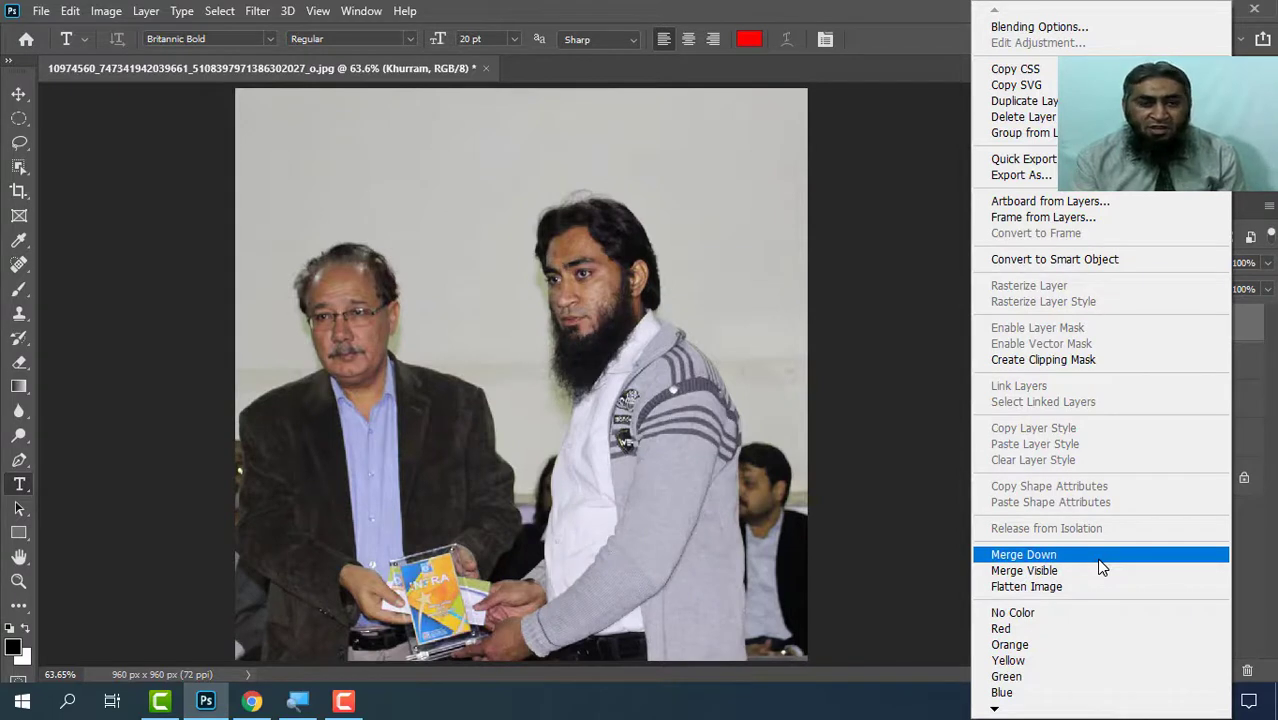
pyautogui.press('Escape')
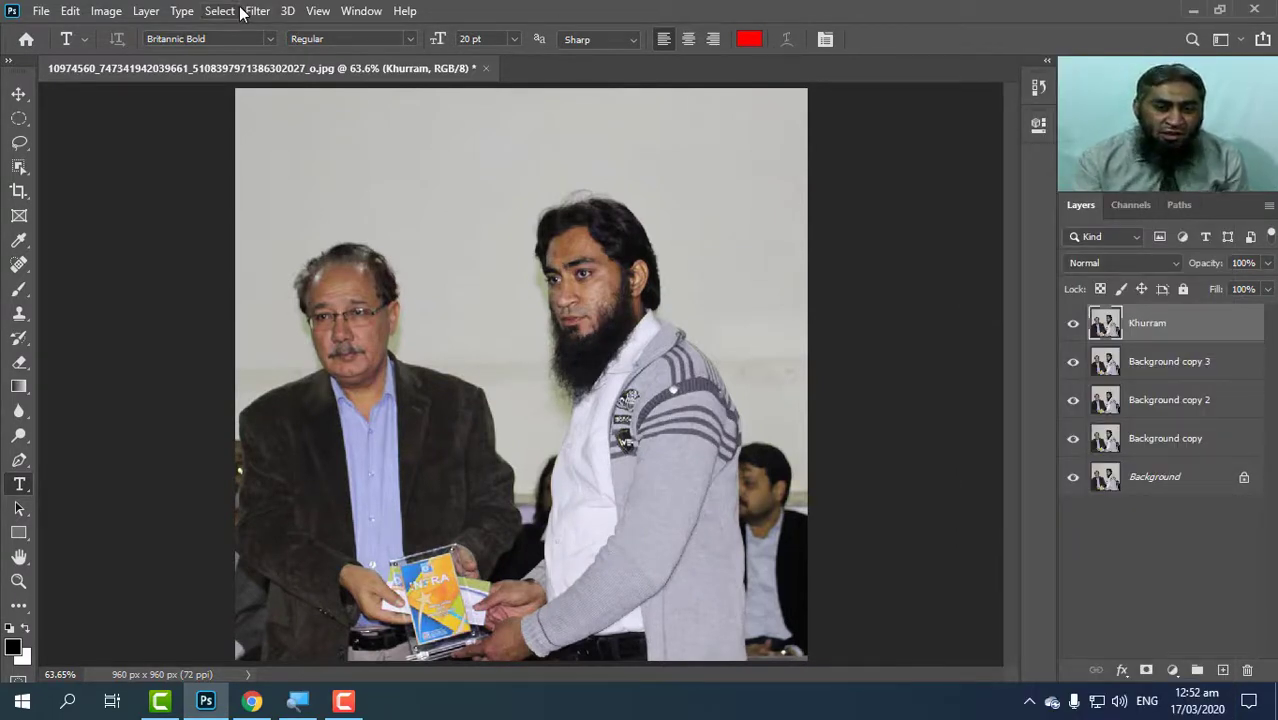
pyautogui.click(150, 12)
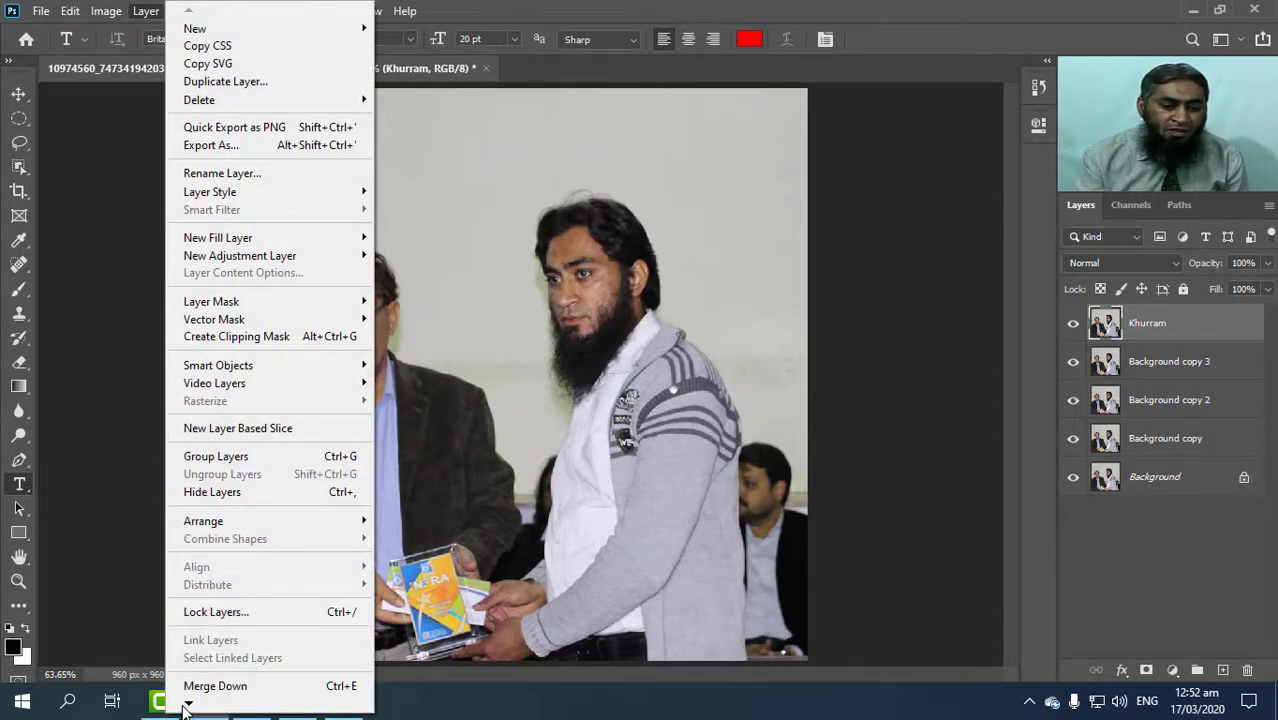
pyautogui.moveTo(186, 708)
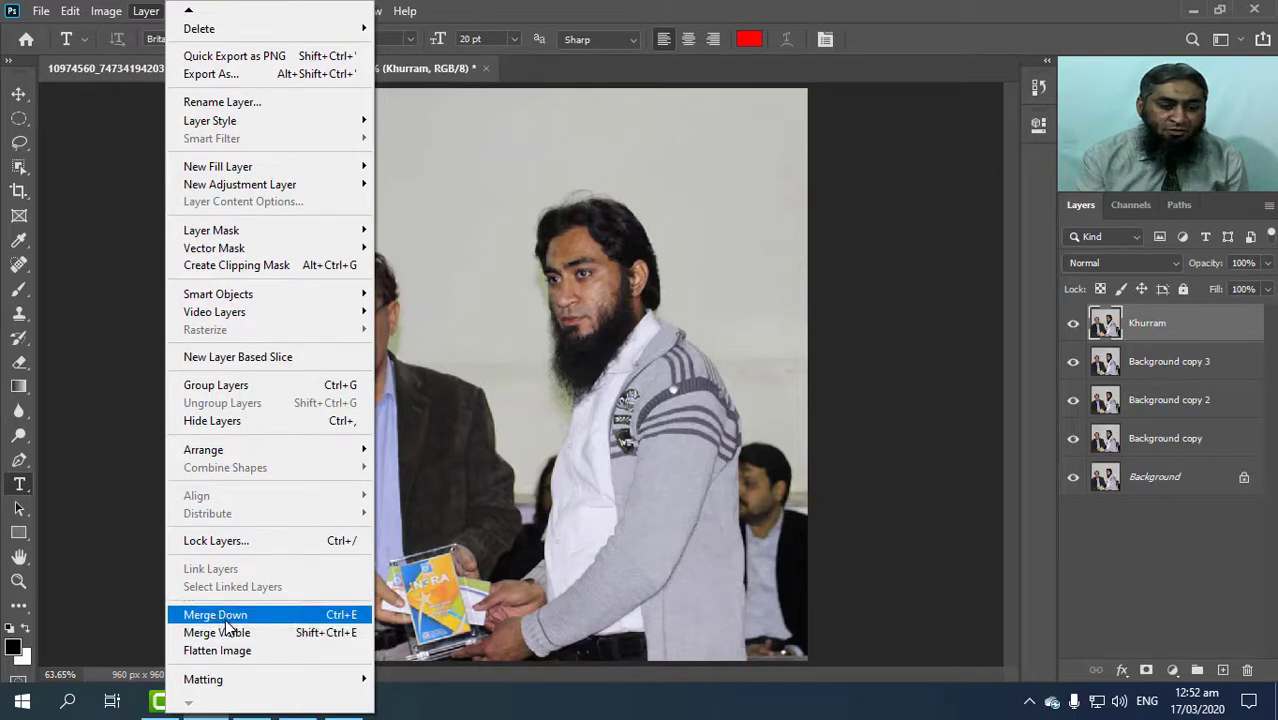
# - Merge the renamed uppermost layer down into Background copy 3
pyautogui.click(1220, 335)
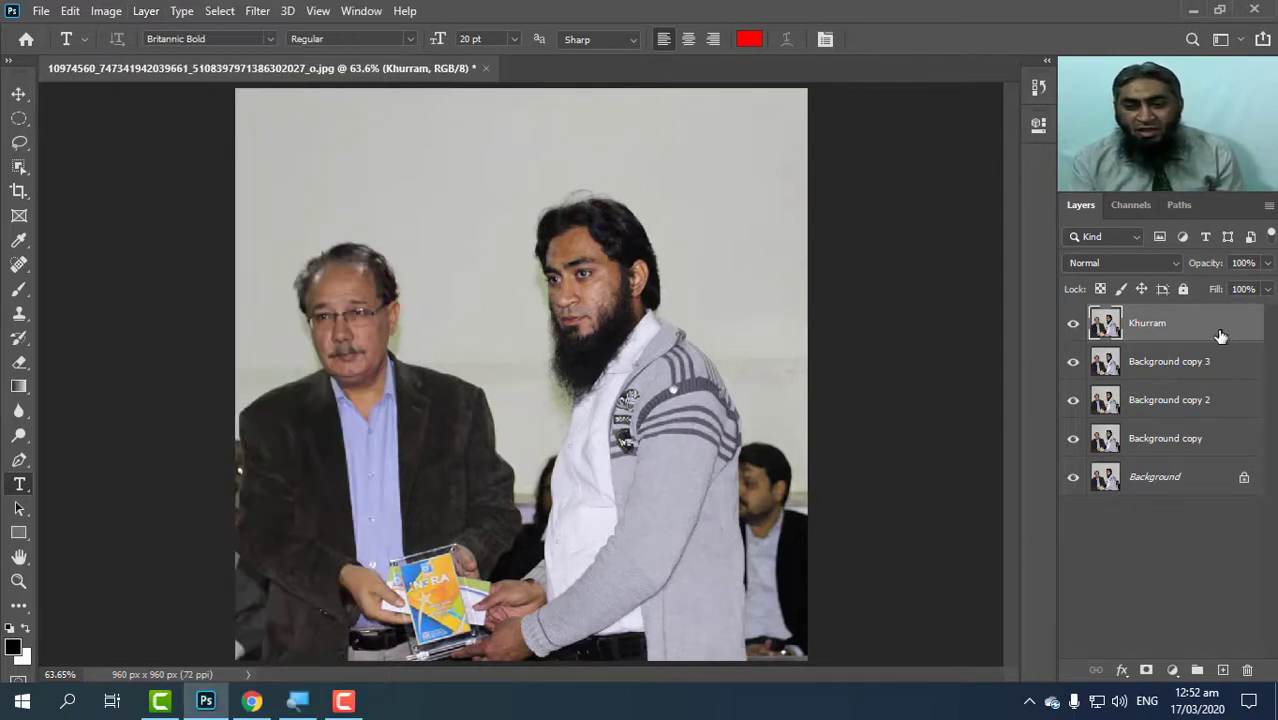
pyautogui.rightClick(1220, 335)
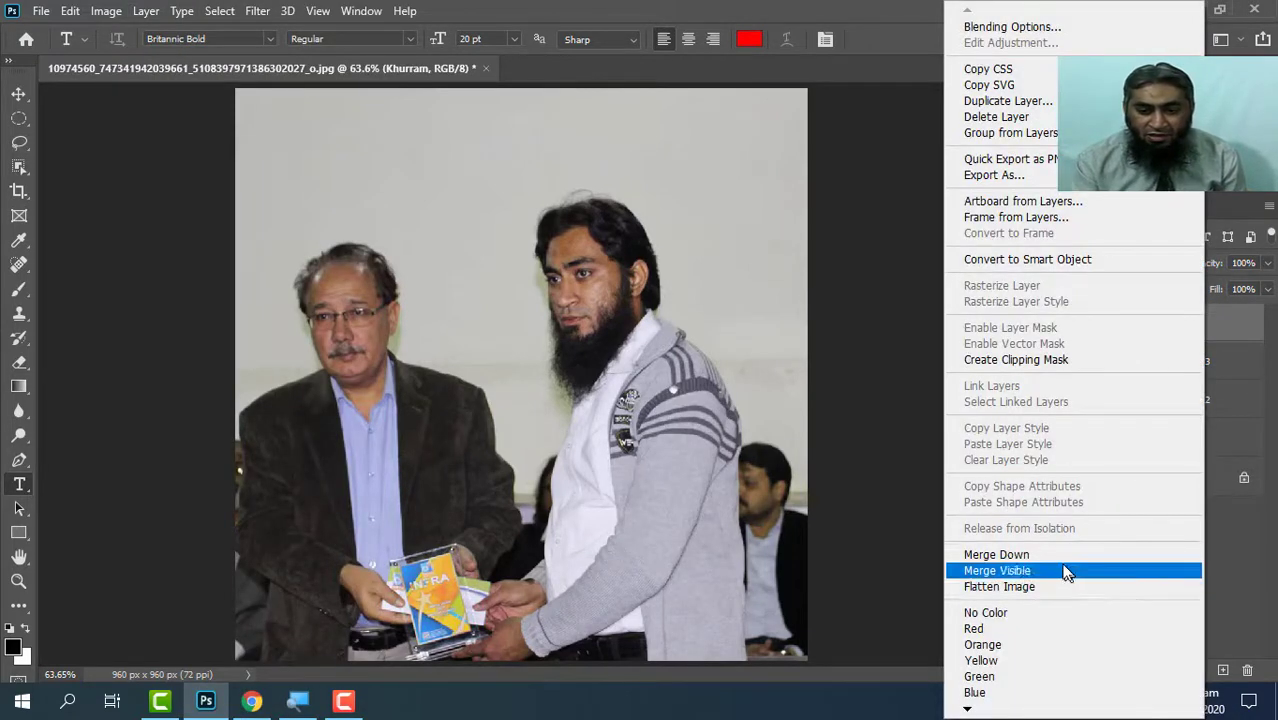
pyautogui.click(1059, 554)
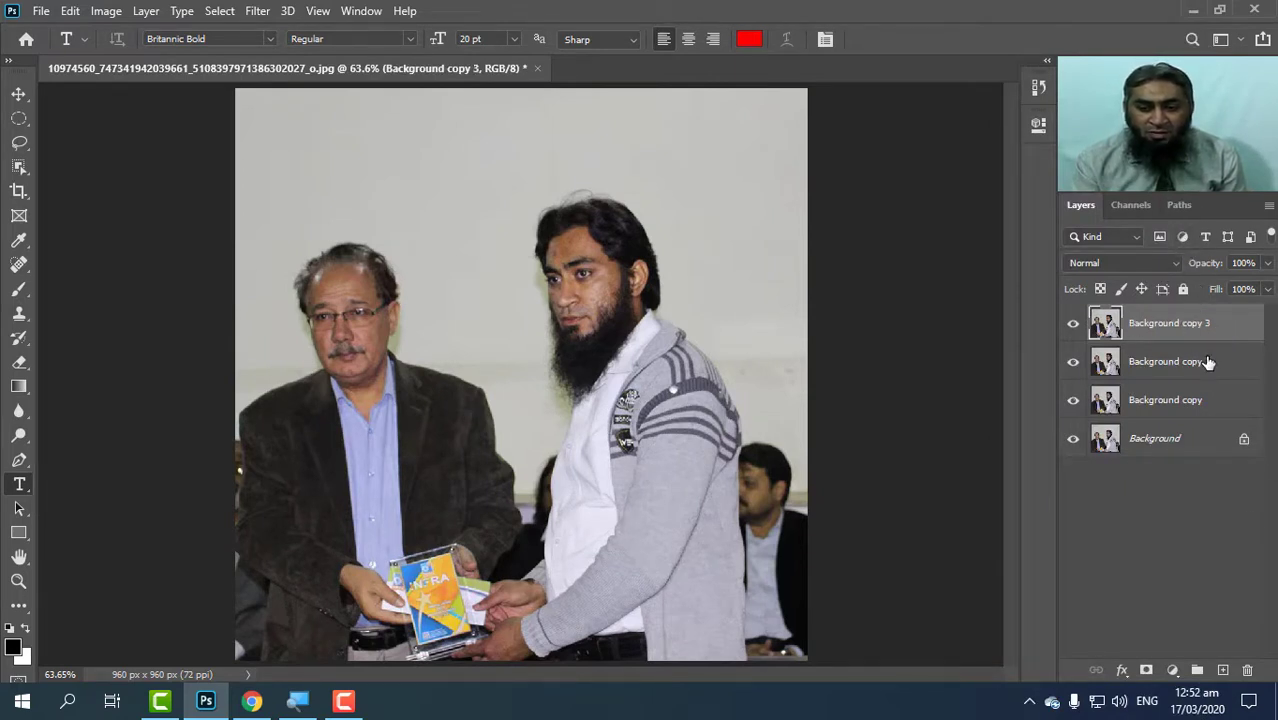
# - Undo the last merge and merge the renamed uppermost layer down into Background copy 3 again
pyautogui.hotkey('ctrl', 'z')
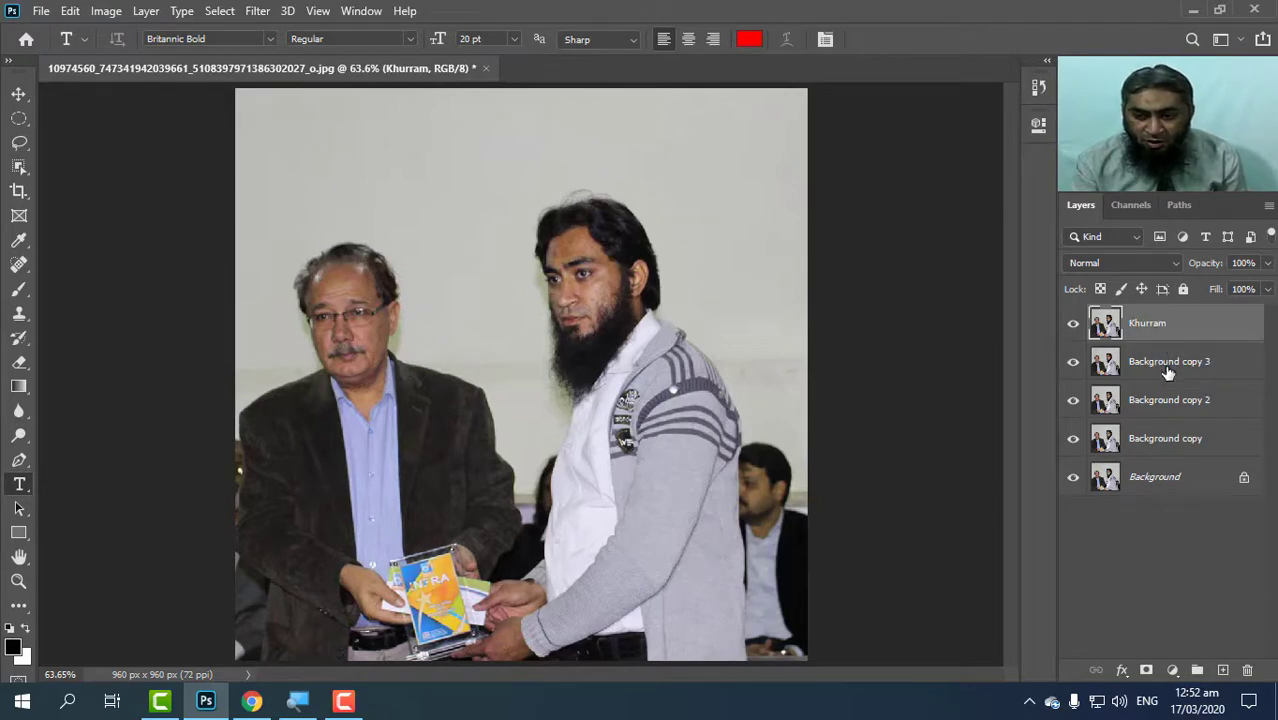
pyautogui.click(1167, 370)
pyautogui.rightClick(1153, 331)
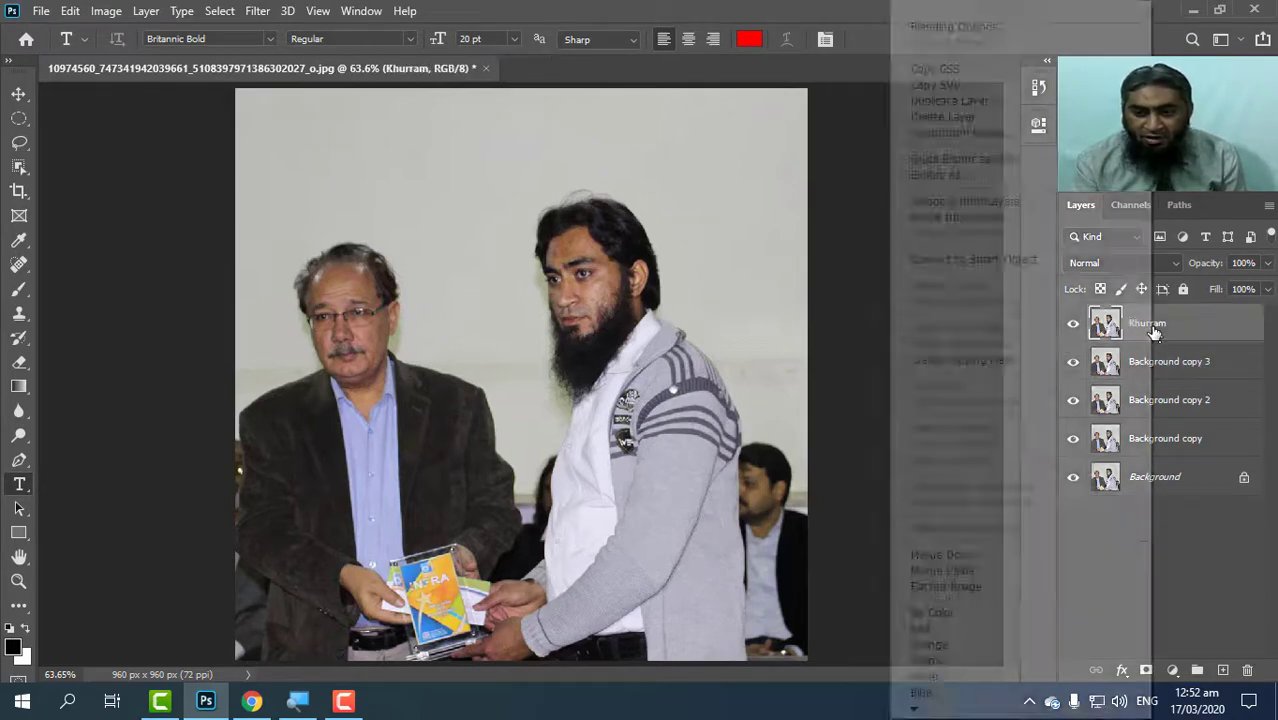
pyautogui.click(981, 555)
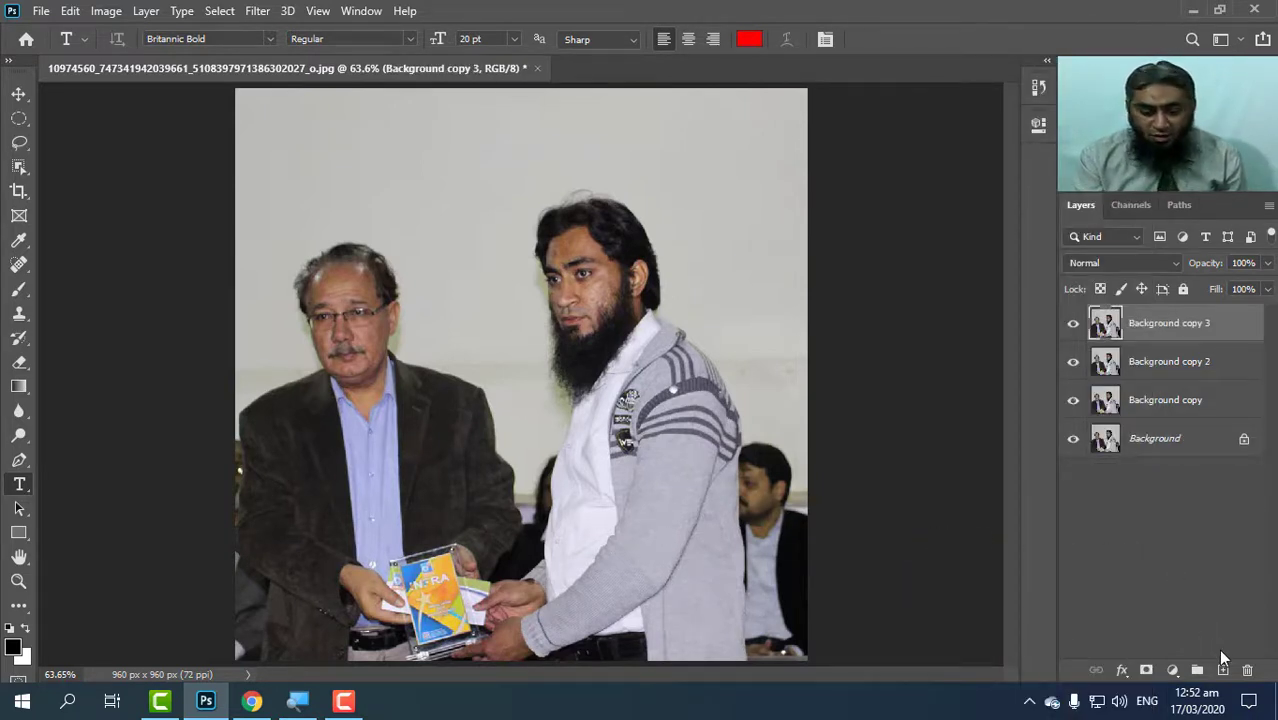
# - Duplicate Background copy 3 twice and make Background copy 2, copy 5, copy 3 and Background copy active one at a time
pyautogui.hotkey('ctrl', 'j')
pyautogui.hotkey('ctrl', 'j')
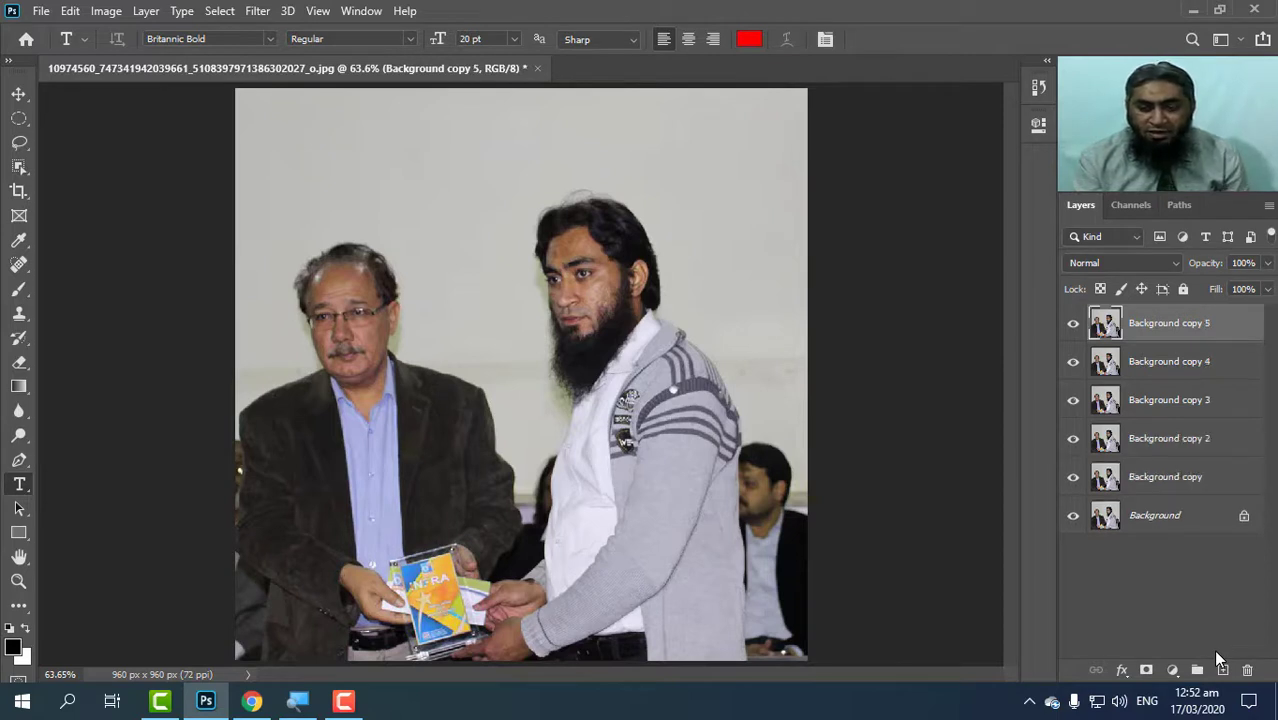
pyautogui.click(1155, 442)
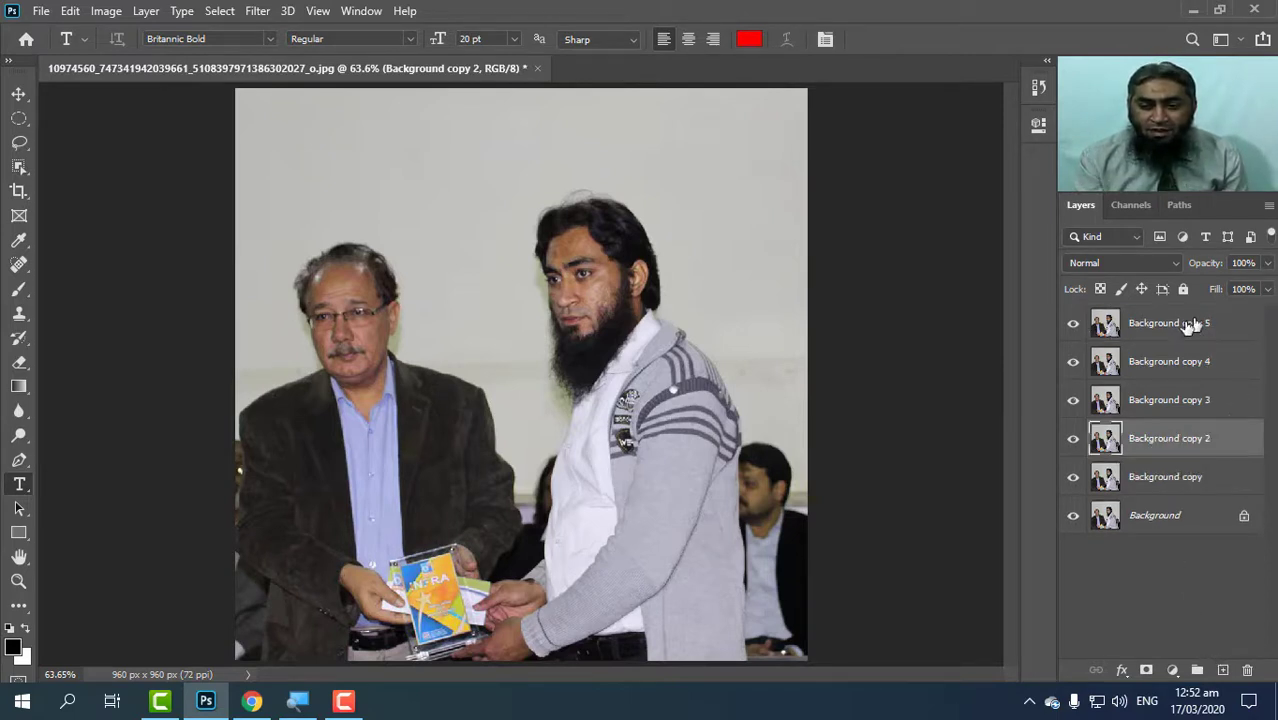
pyautogui.click(1187, 326)
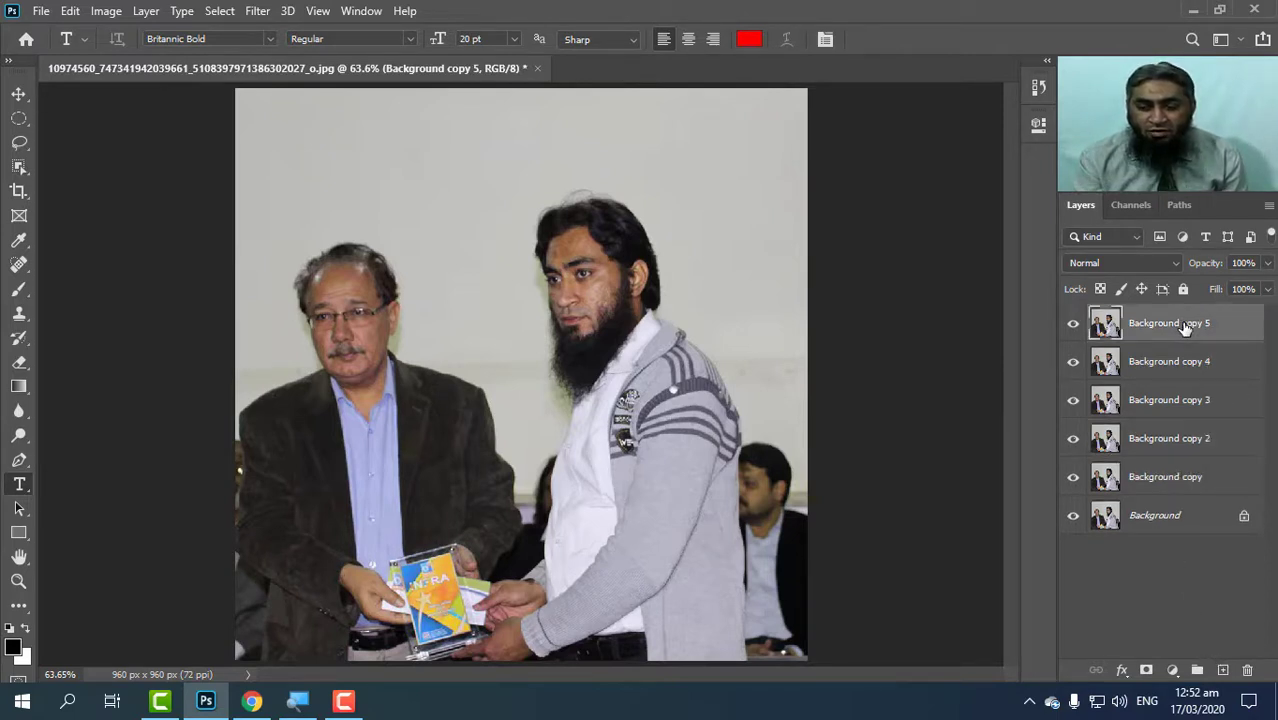
pyautogui.click(1177, 405)
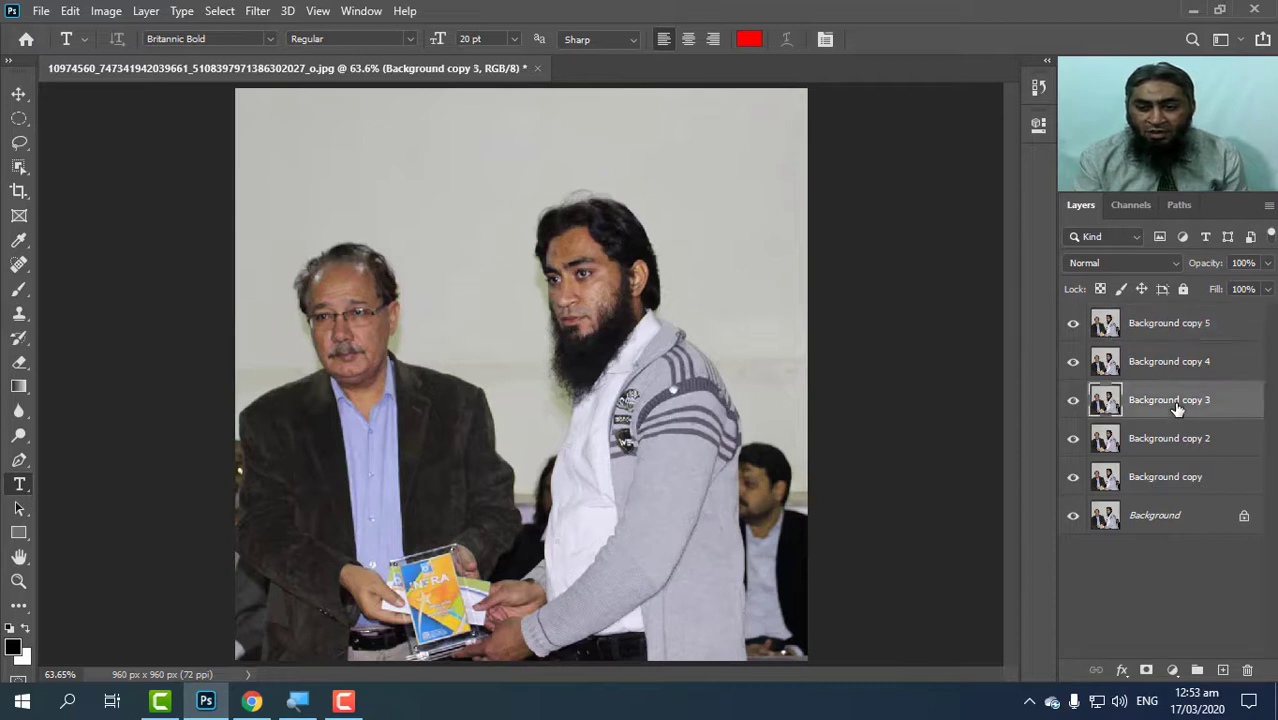
pyautogui.click(1191, 490)
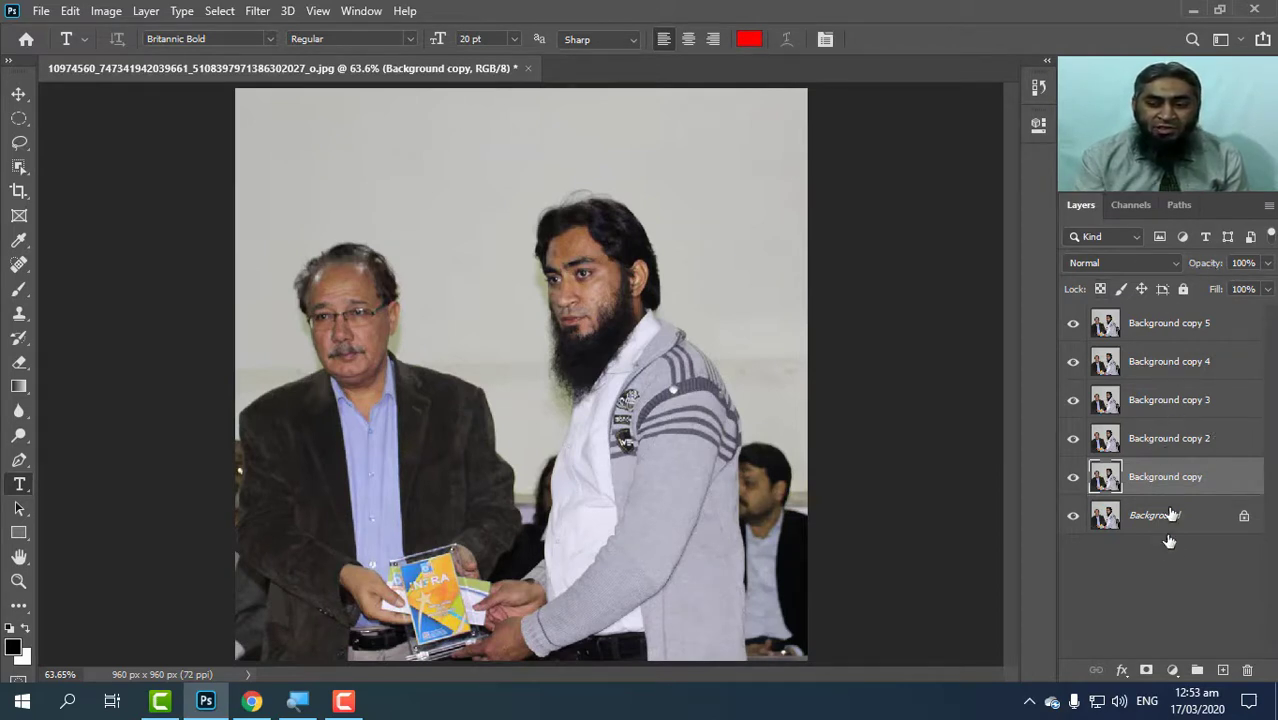
# - Merge the non-adjacent layers Background copy 5, Background copy 3 and Background copy into one layer
pyautogui.click(1177, 336)
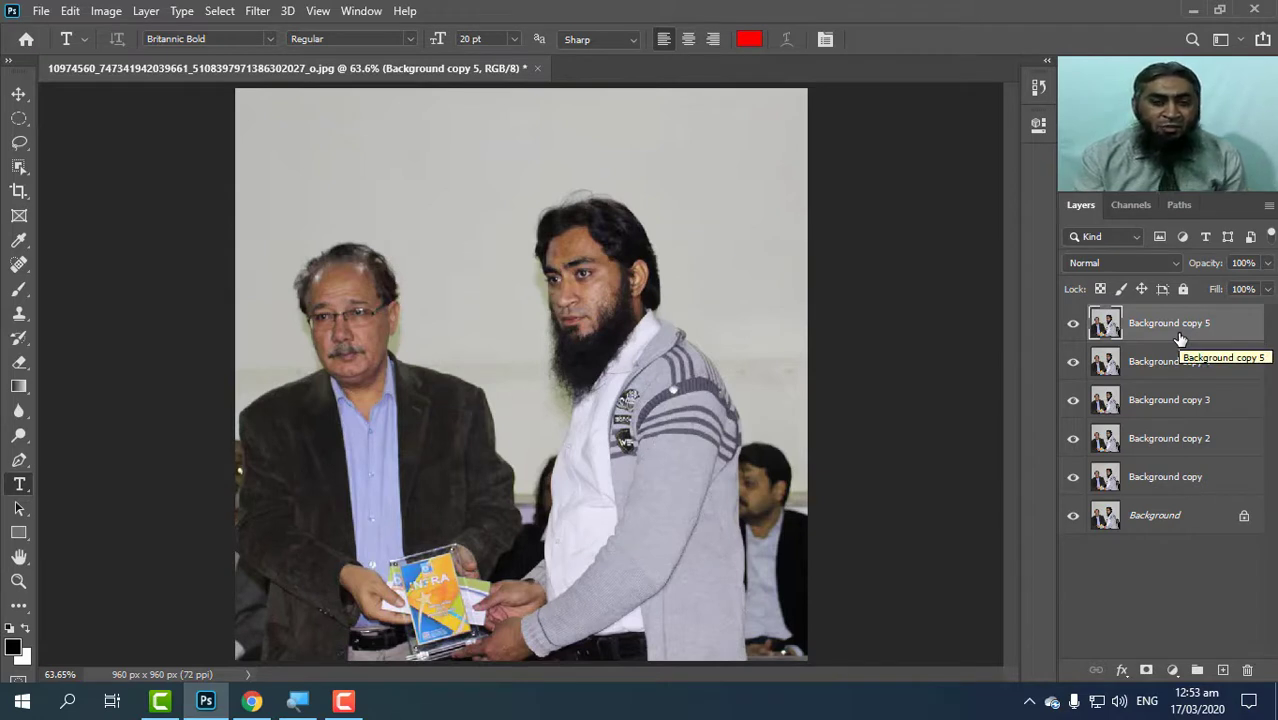
pyautogui.keyDown('ctrl'); pyautogui.click(1176, 405); pyautogui.keyUp('ctrl')
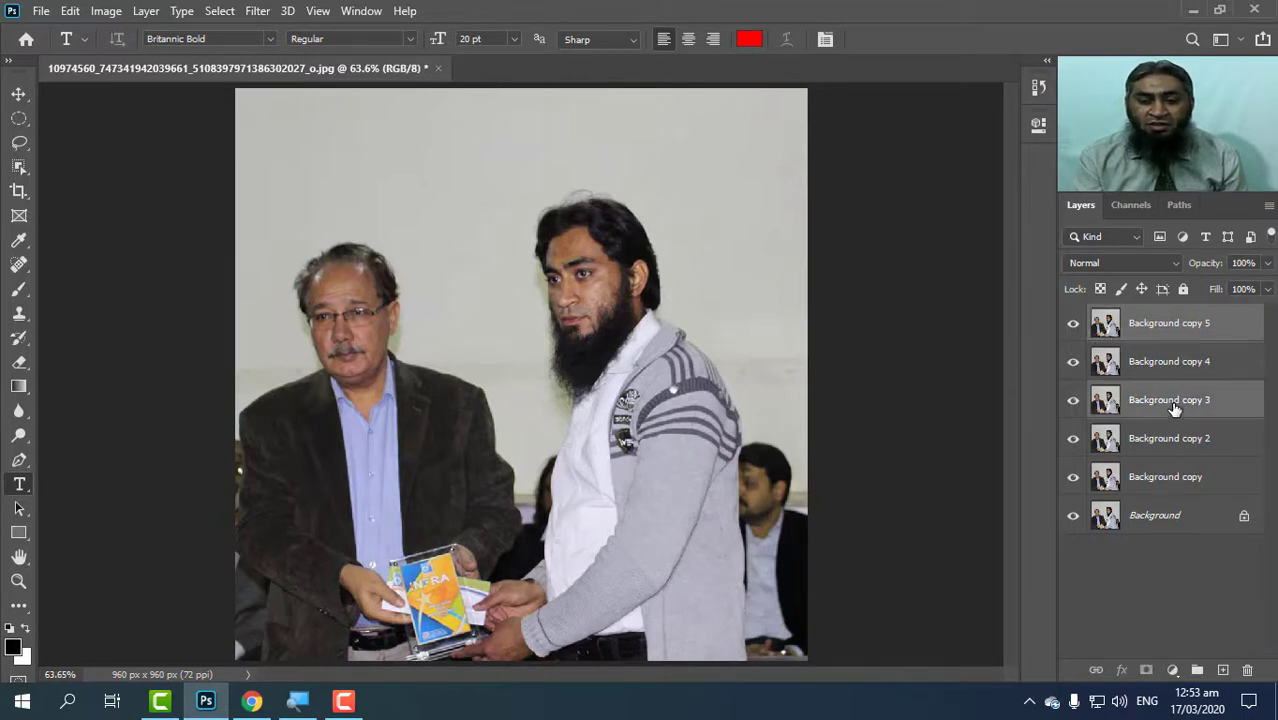
pyautogui.keyDown('ctrl'); pyautogui.click(1150, 481); pyautogui.keyUp('ctrl')
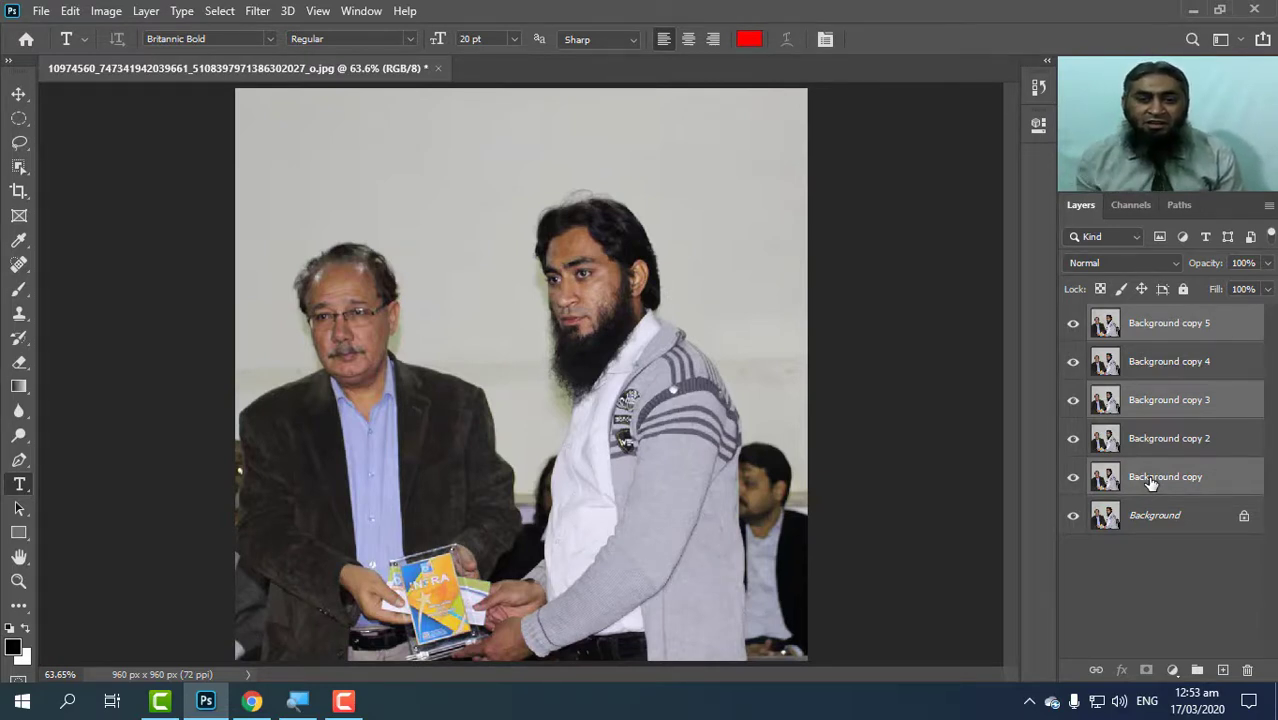
pyautogui.rightClick(1152, 482)
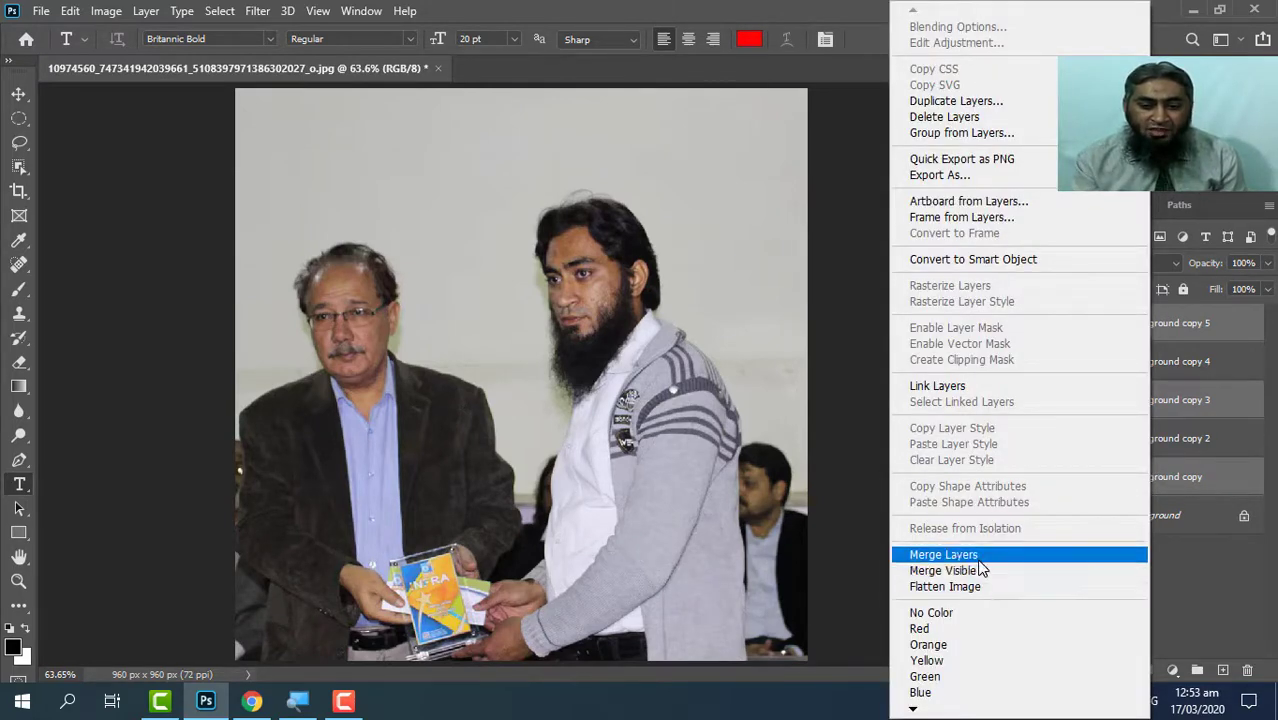
pyautogui.click(1172, 486)
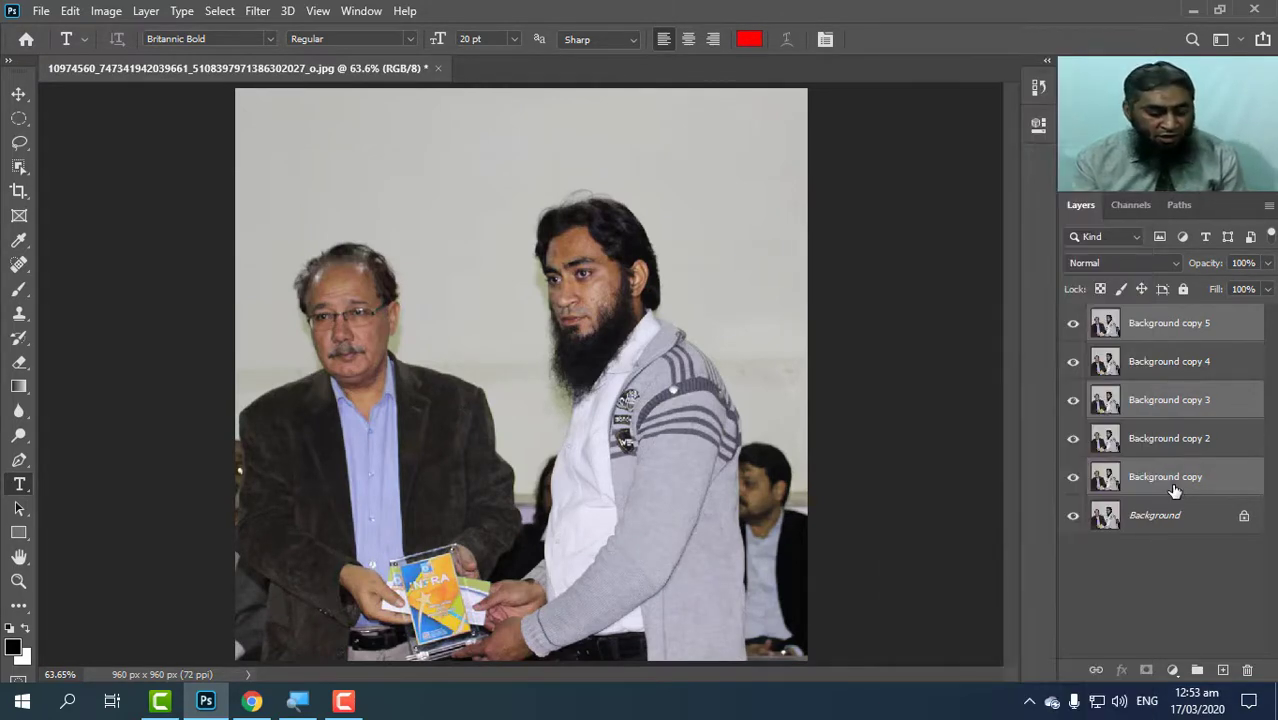
pyautogui.press('Delete')
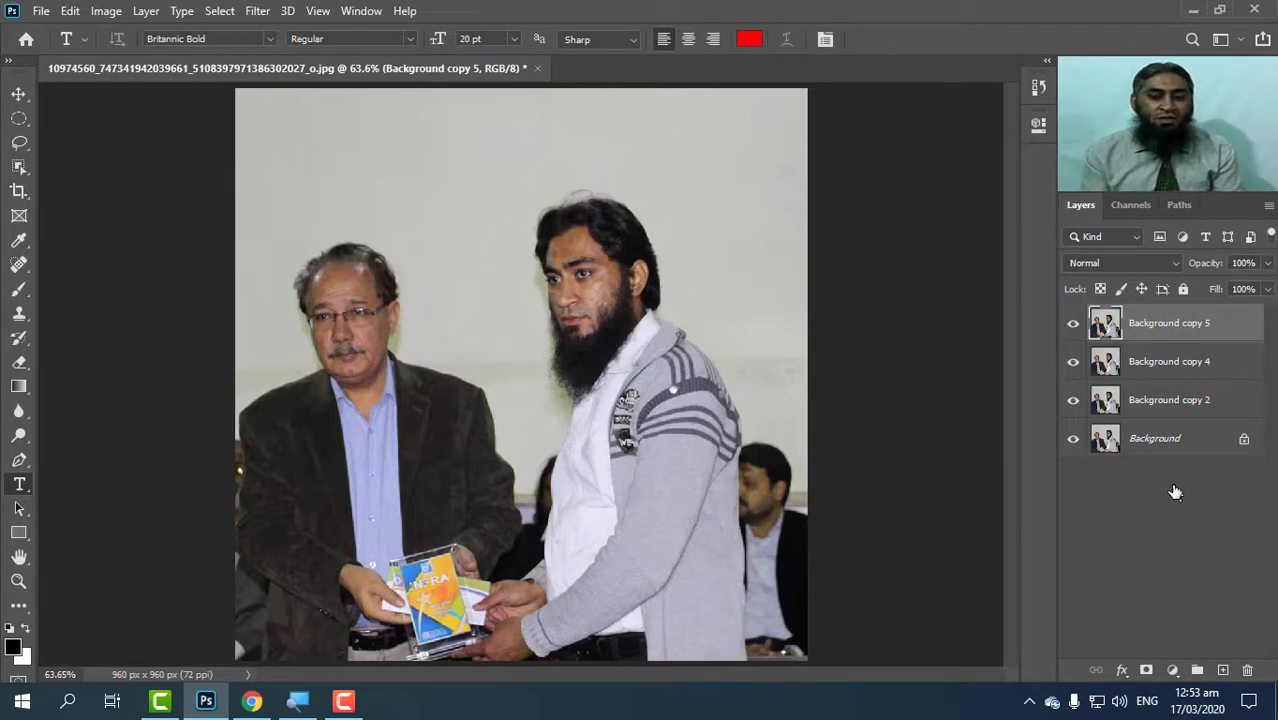
# - Undo the merge of the three non-adjacent layers, repeat it, and undo it again
pyautogui.hotkey('ctrl', 'z')
pyautogui.hotkey('ctrl', 'e')
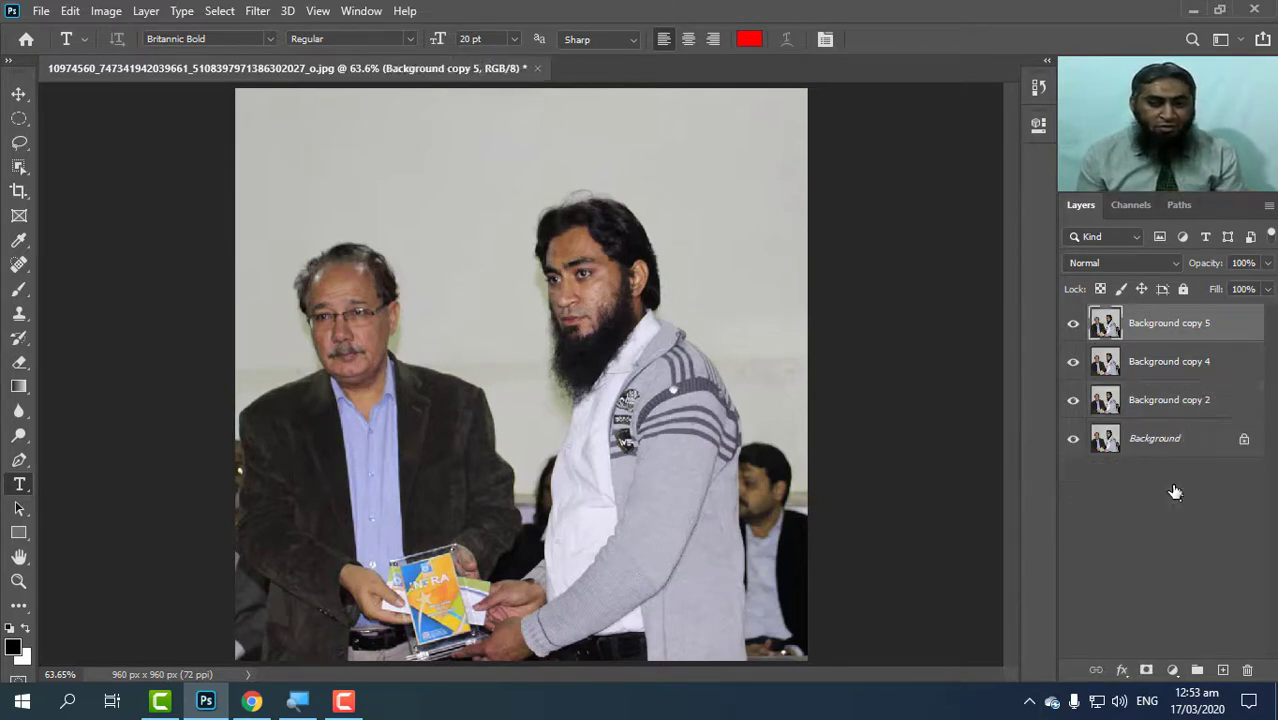
pyautogui.hotkey('ctrl', 'z')
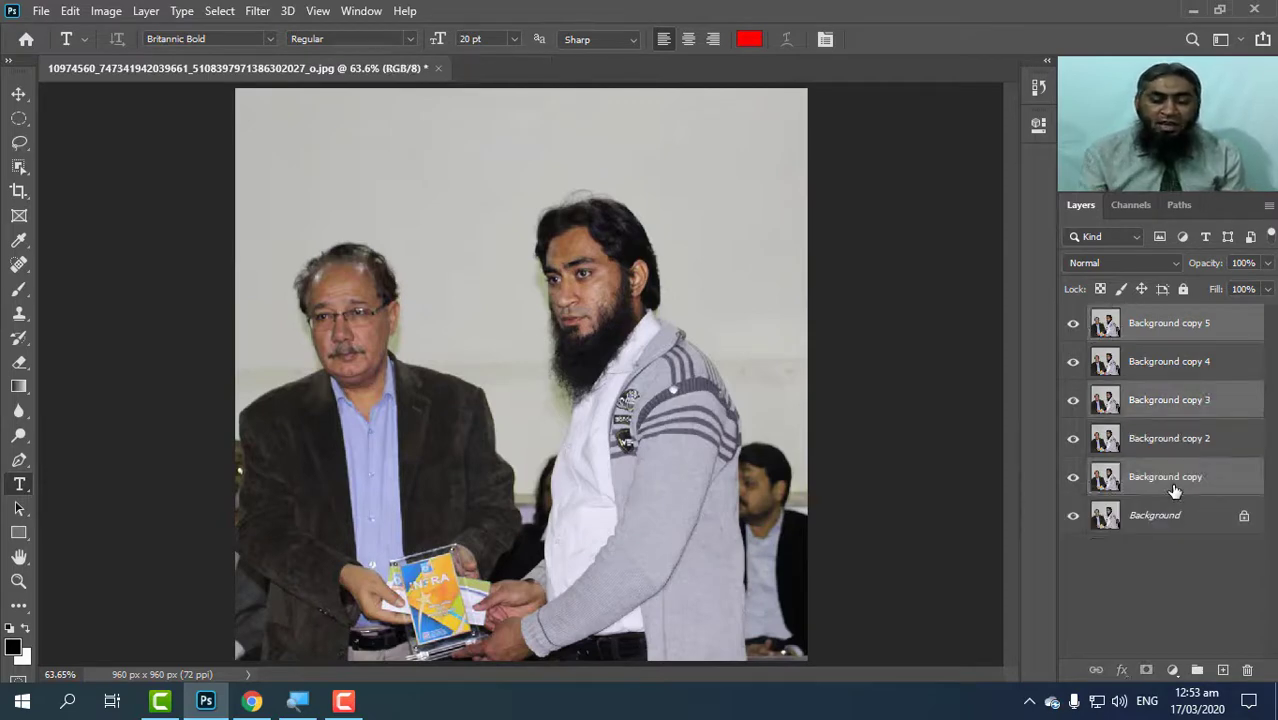
# - Combine all the layers into the background with Merge Visible, starting from Background copy 5
pyautogui.click(1200, 372)
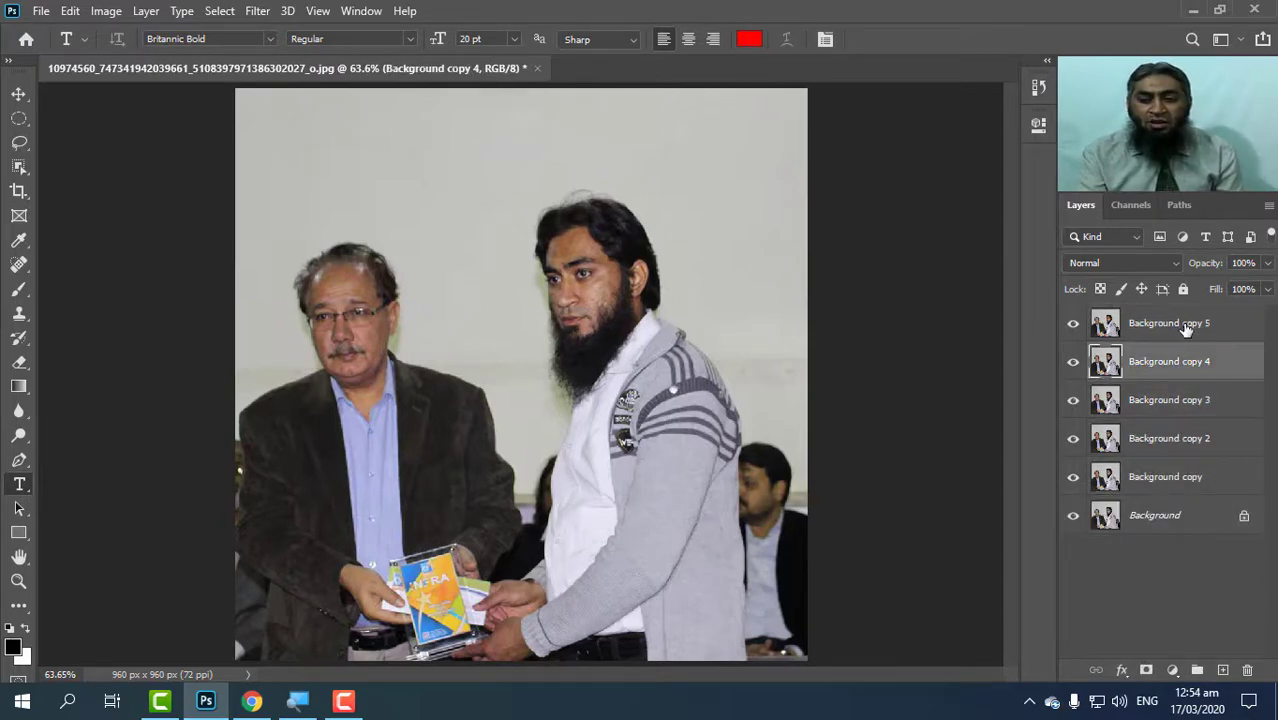
pyautogui.click(1186, 331)
pyautogui.rightClick(1186, 331)
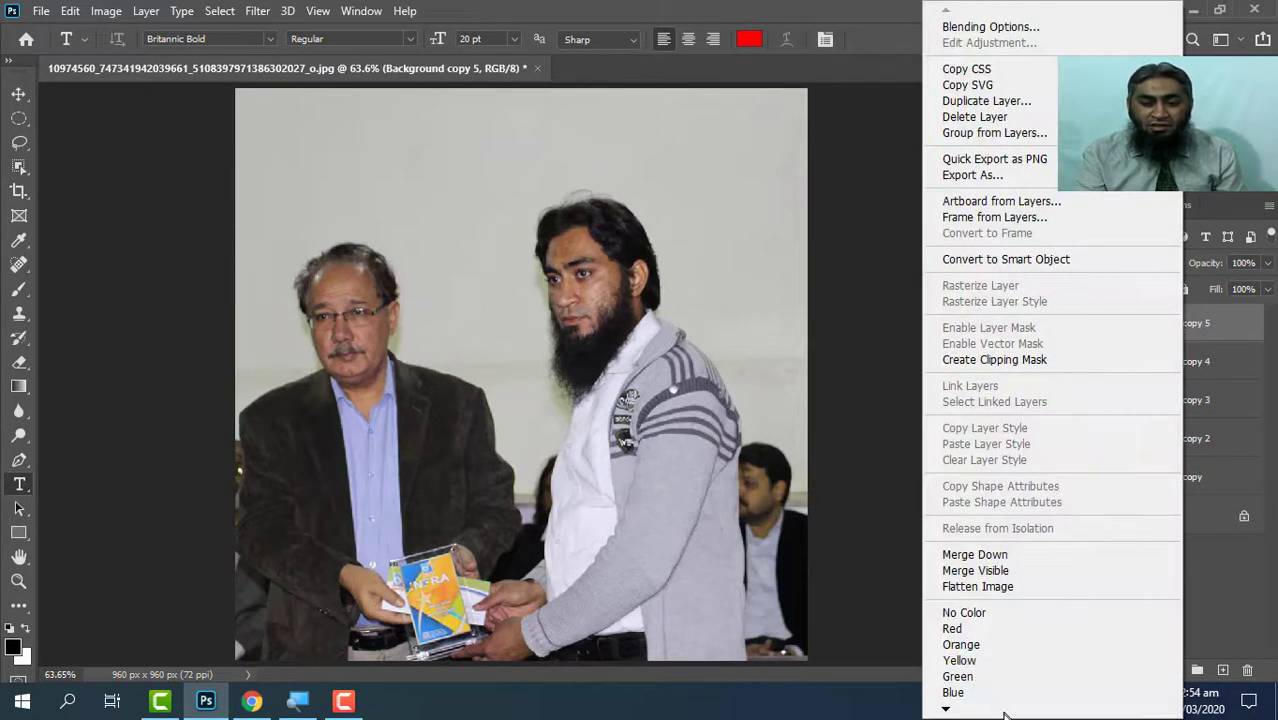
pyautogui.click(975, 570)
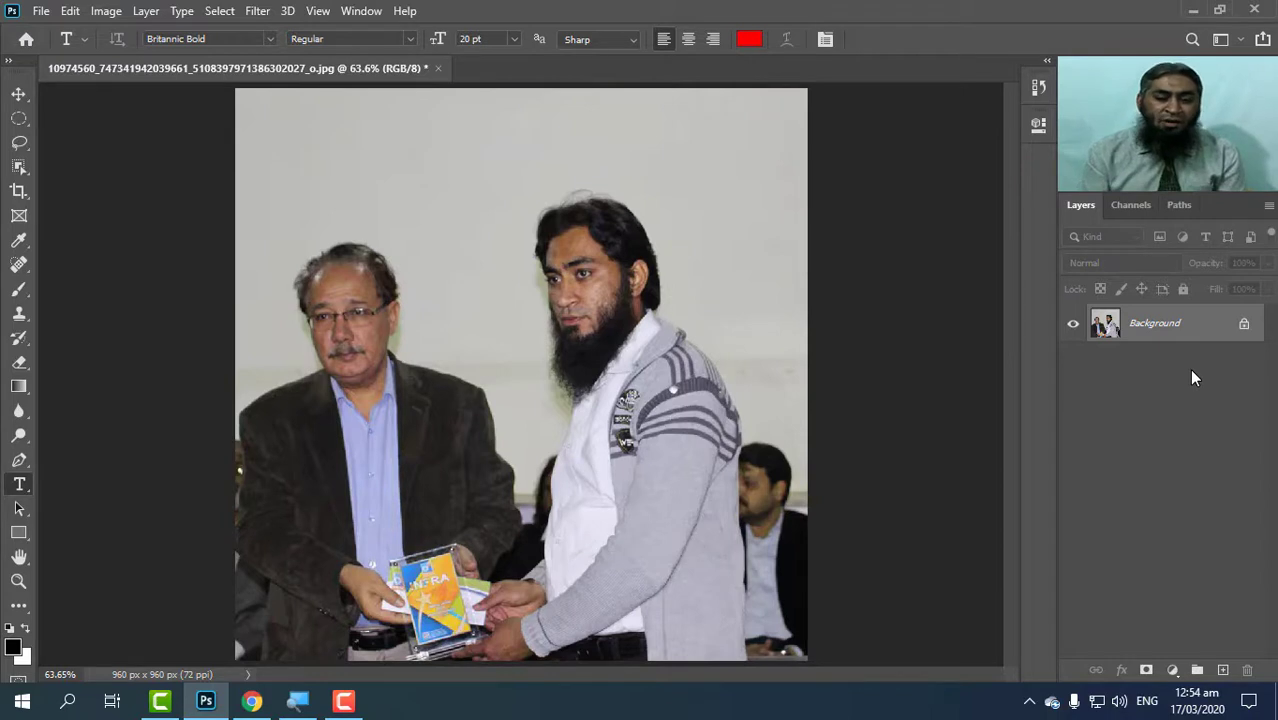
# - Undo the Merge Visible operation, redo it, and undo it once more to restore the separate layers
pyautogui.hotkey('ctrl', 'z')
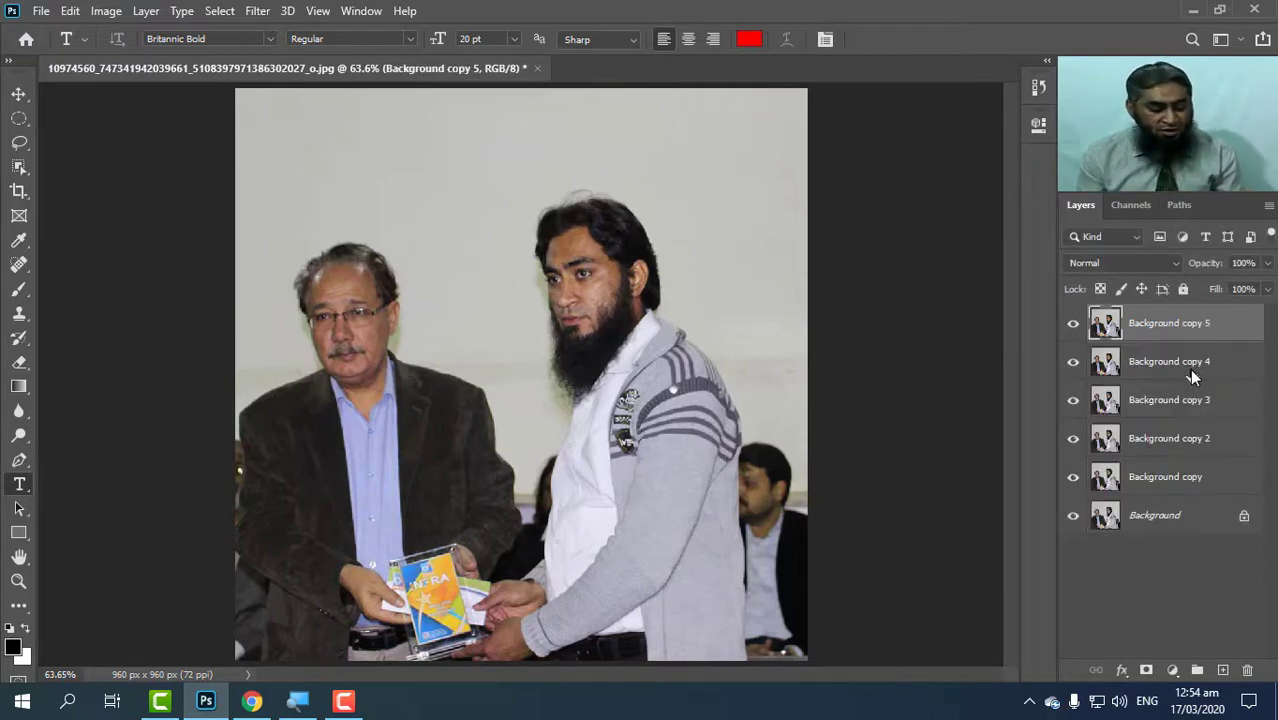
pyautogui.hotkey('ctrl', 'shift', 'z')
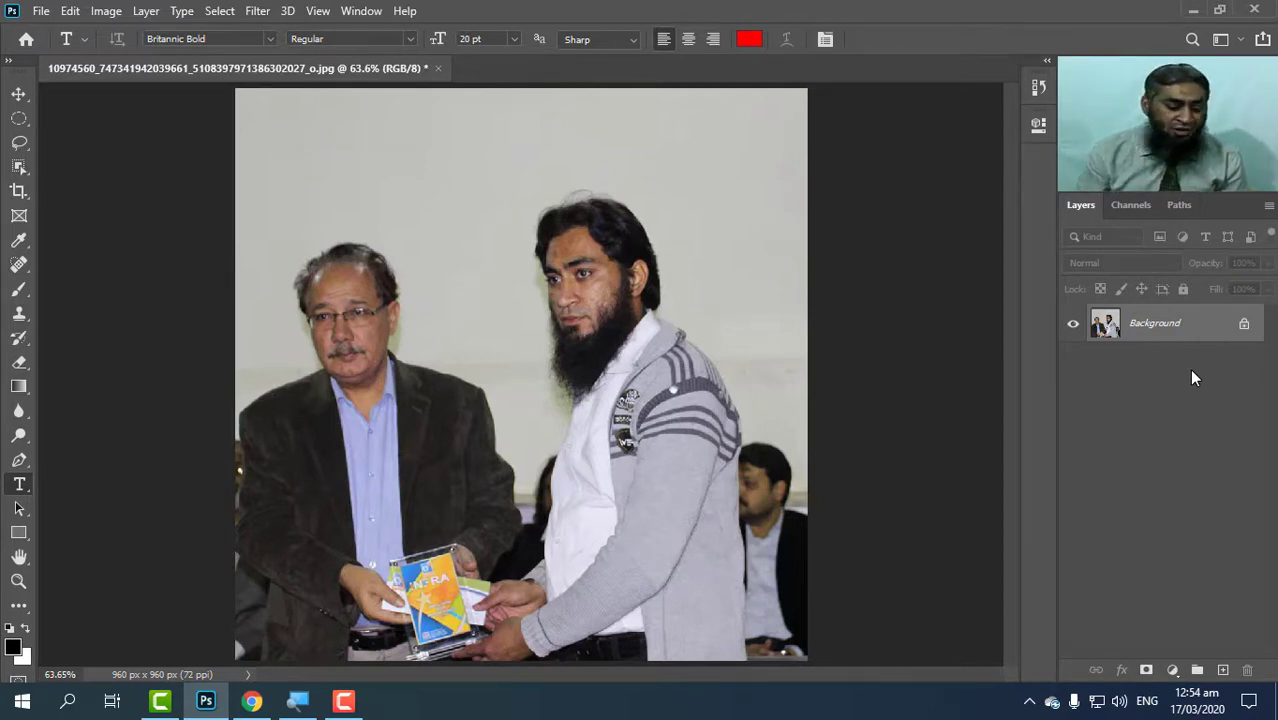
pyautogui.hotkey('ctrl', 'z')
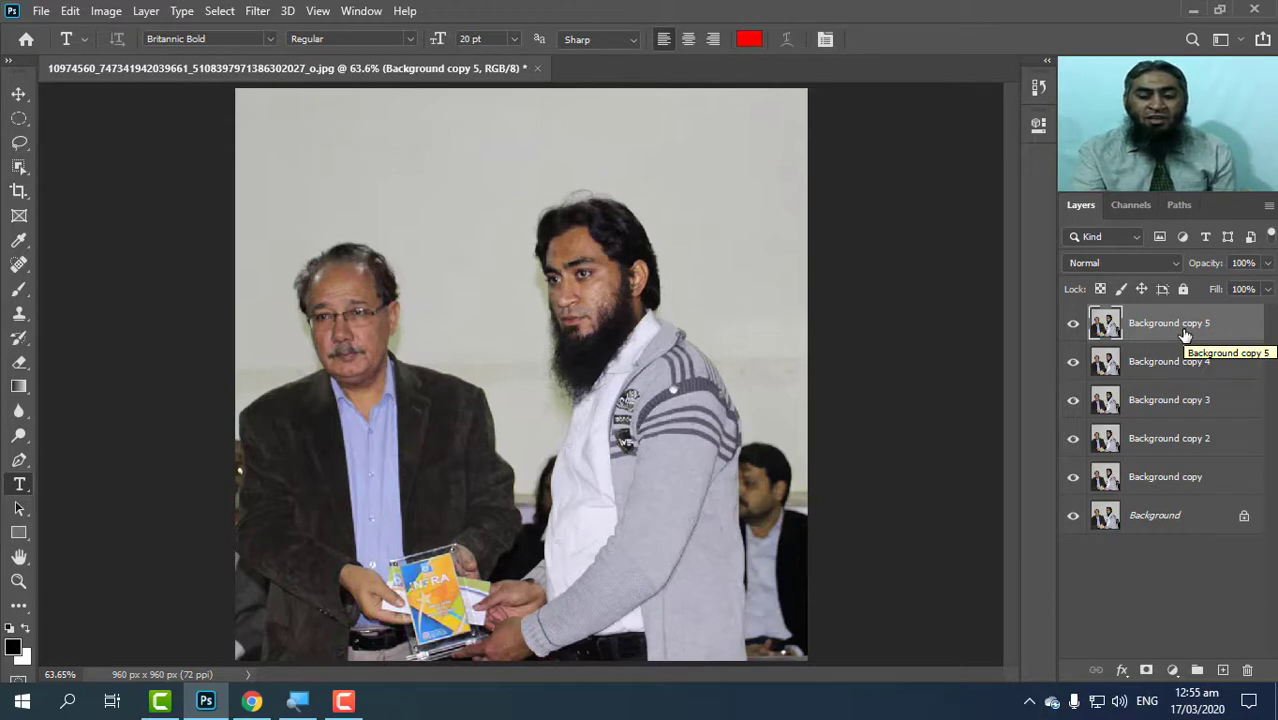
# - Add Background copy 4 and copy 3 to the selected Background copy 5, then reduce the selection to single layers, ending on Background copy 5
pyautogui.keyDown('ctrl'); pyautogui.click(1192, 362); pyautogui.keyUp('ctrl')
pyautogui.keyDown('ctrl'); pyautogui.click(1195, 401); pyautogui.keyUp('ctrl')
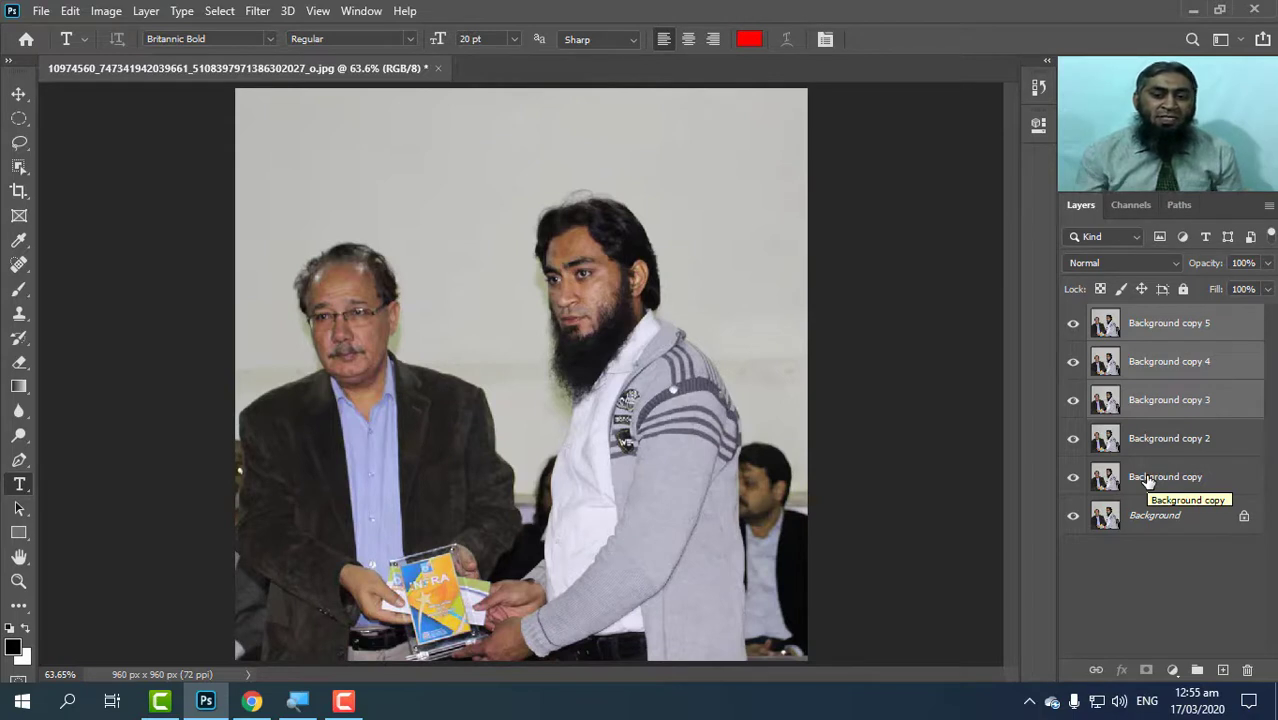
pyautogui.click(1200, 325)
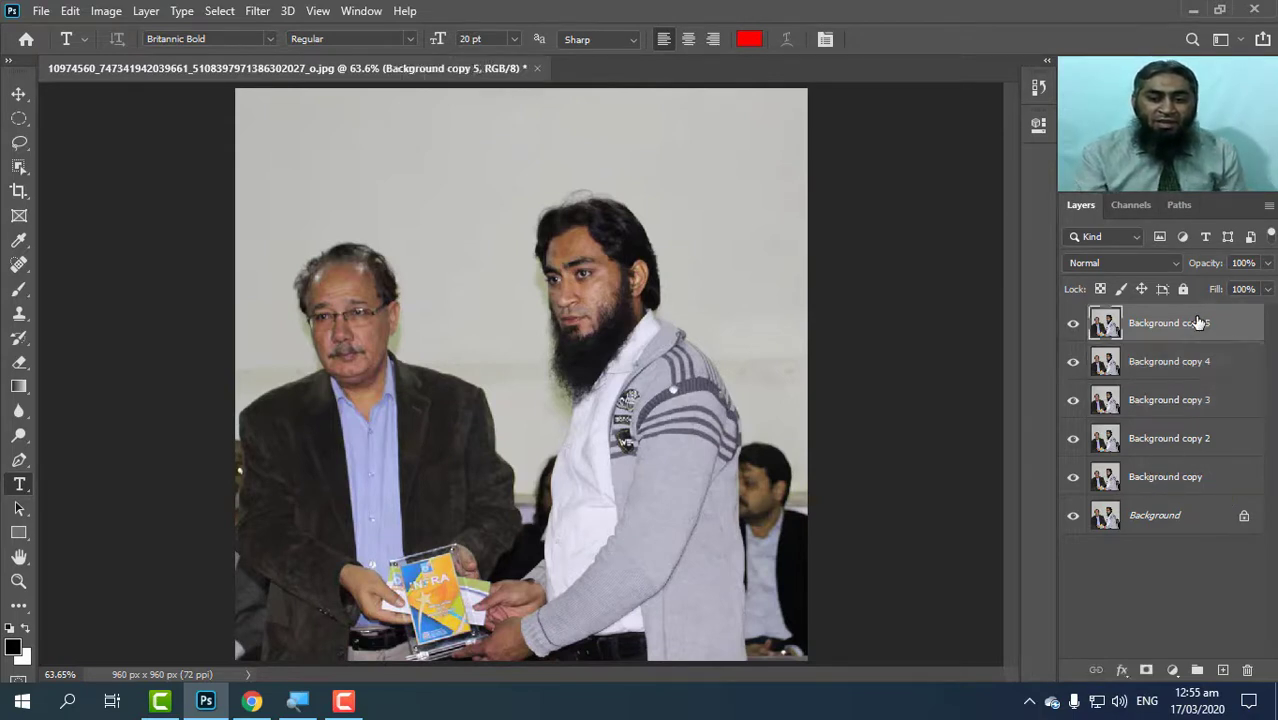
pyautogui.click(1222, 400)
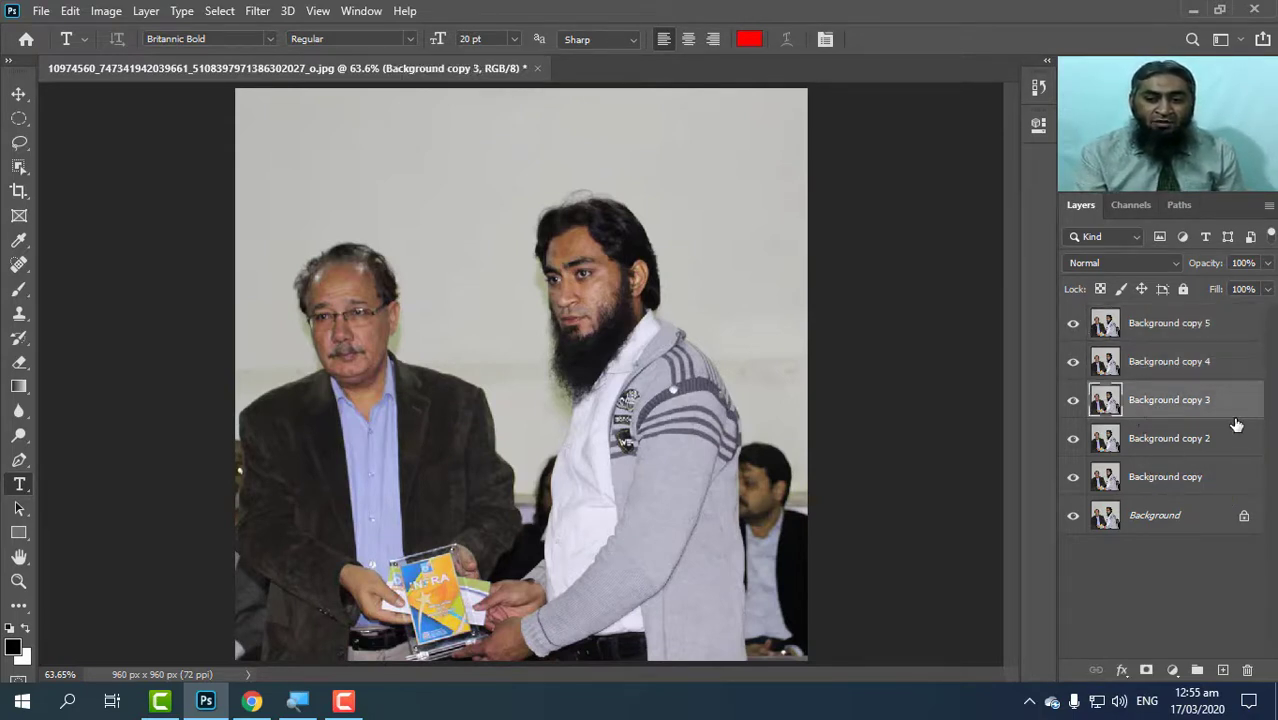
pyautogui.click(1233, 323)
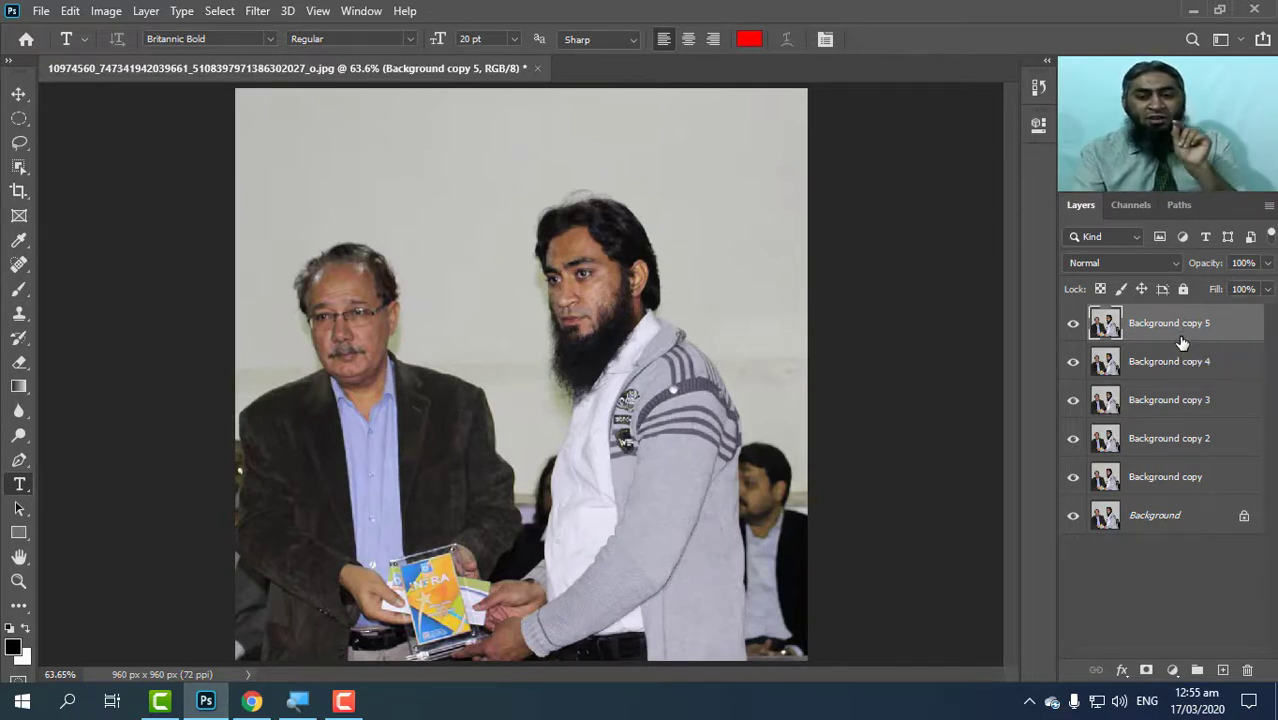
# - Group the adjacent layers Background copy 3, copy 4 and copy 5 into a new group named Group 1 in Pass Through mode
pyautogui.click(1172, 404)
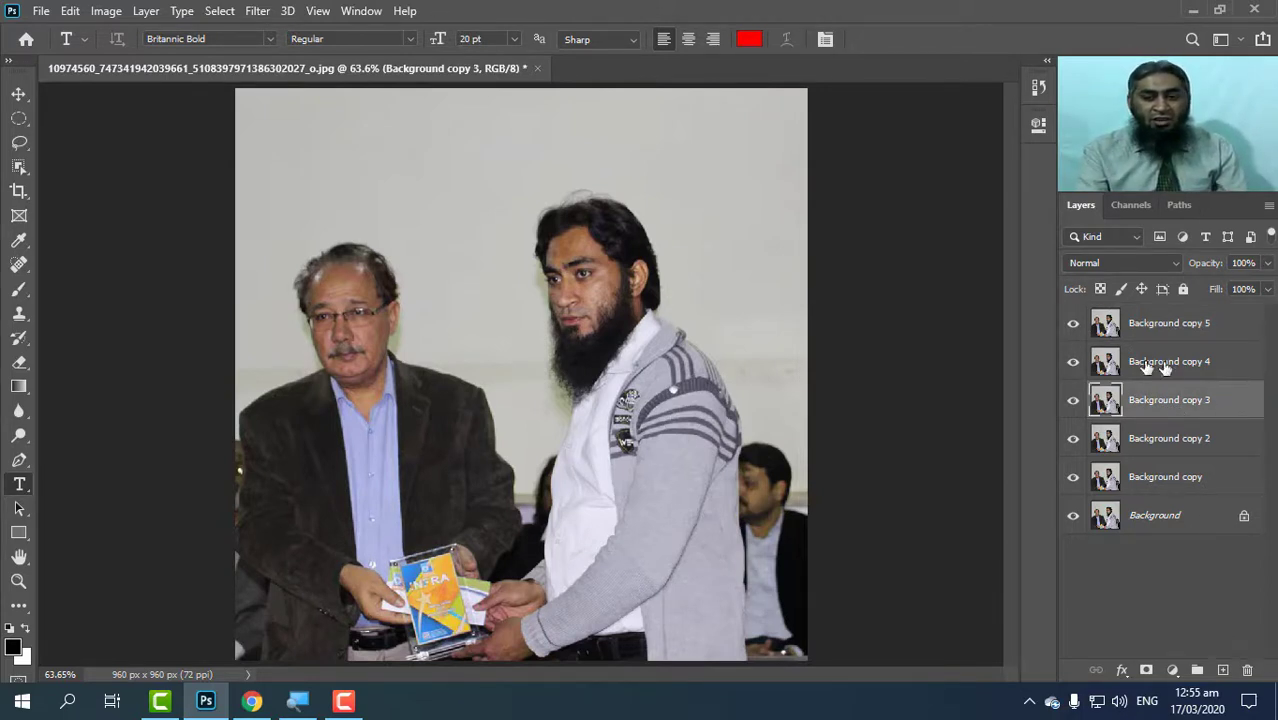
pyautogui.keyDown('shift'); pyautogui.click(1155, 329); pyautogui.keyUp('shift')
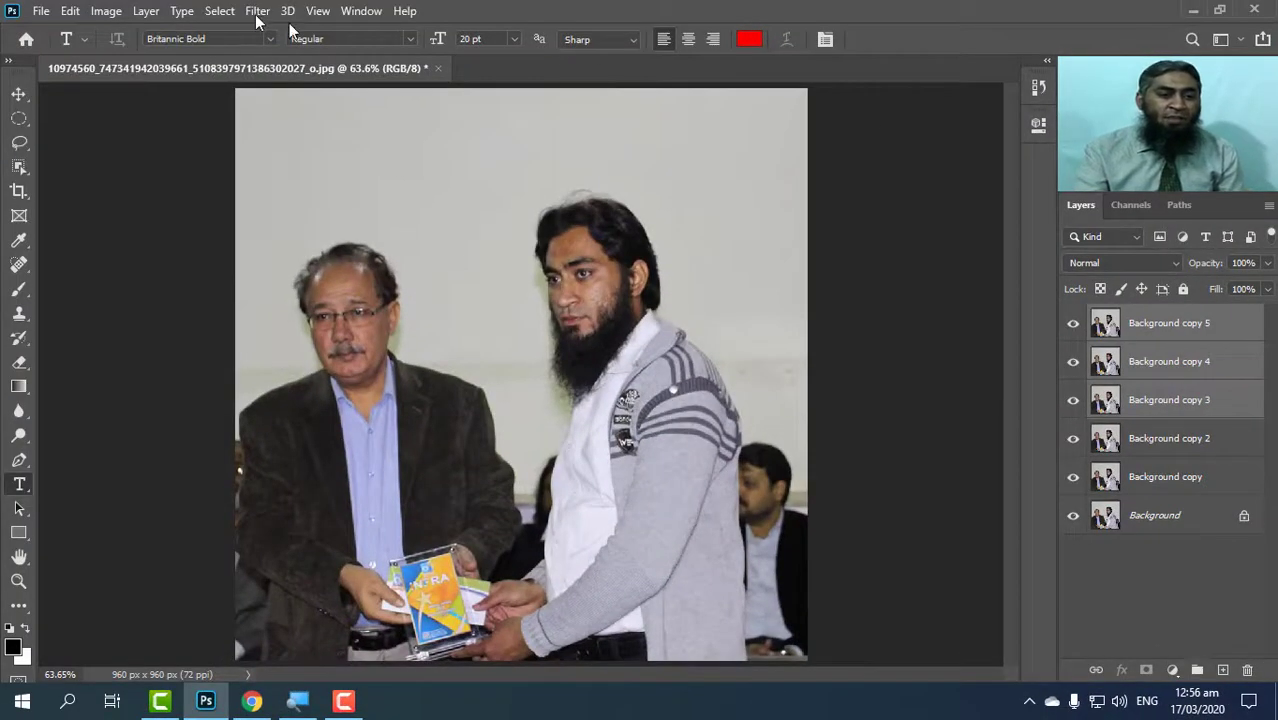
pyautogui.click(143, 12)
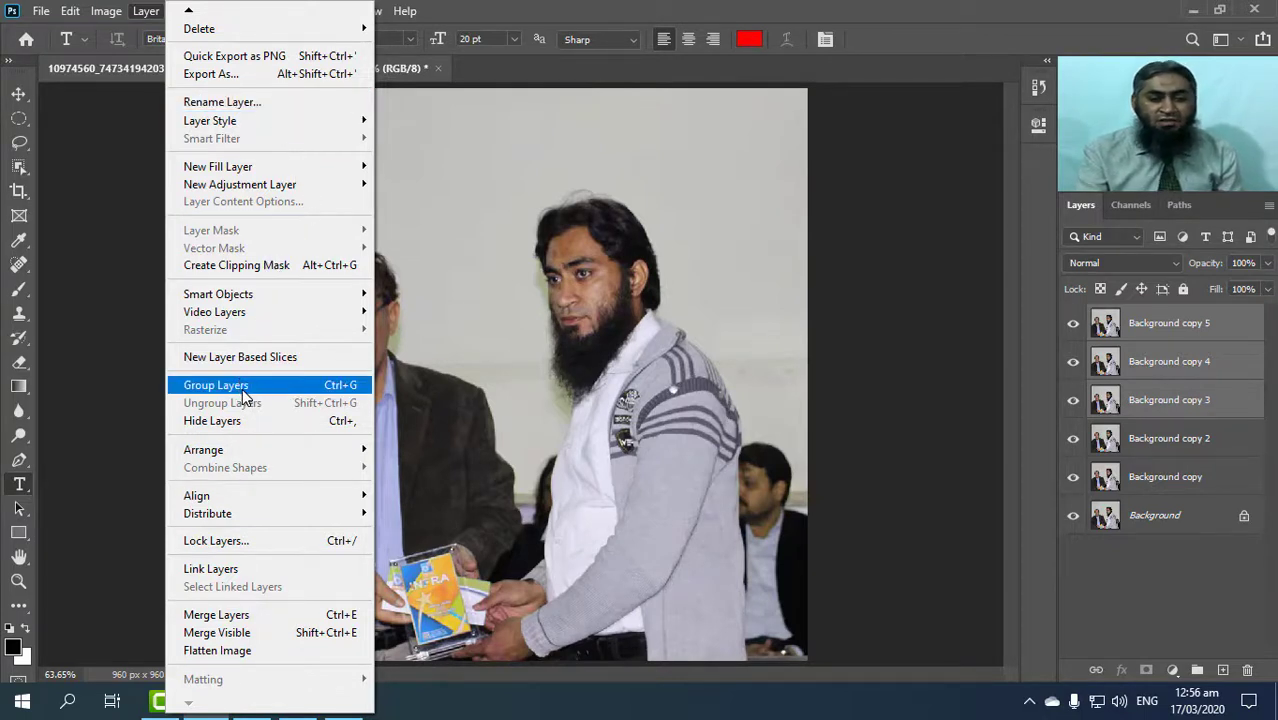
pyautogui.click(1001, 5)
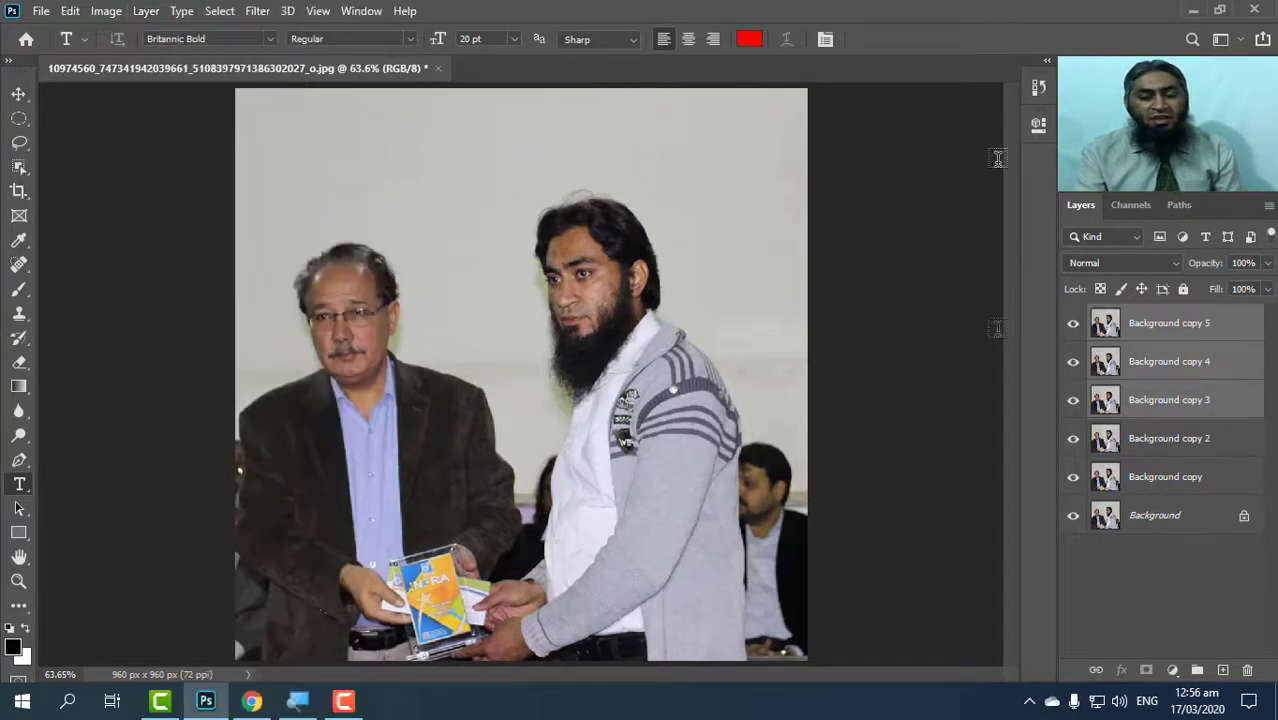
pyautogui.rightClick(1222, 371)
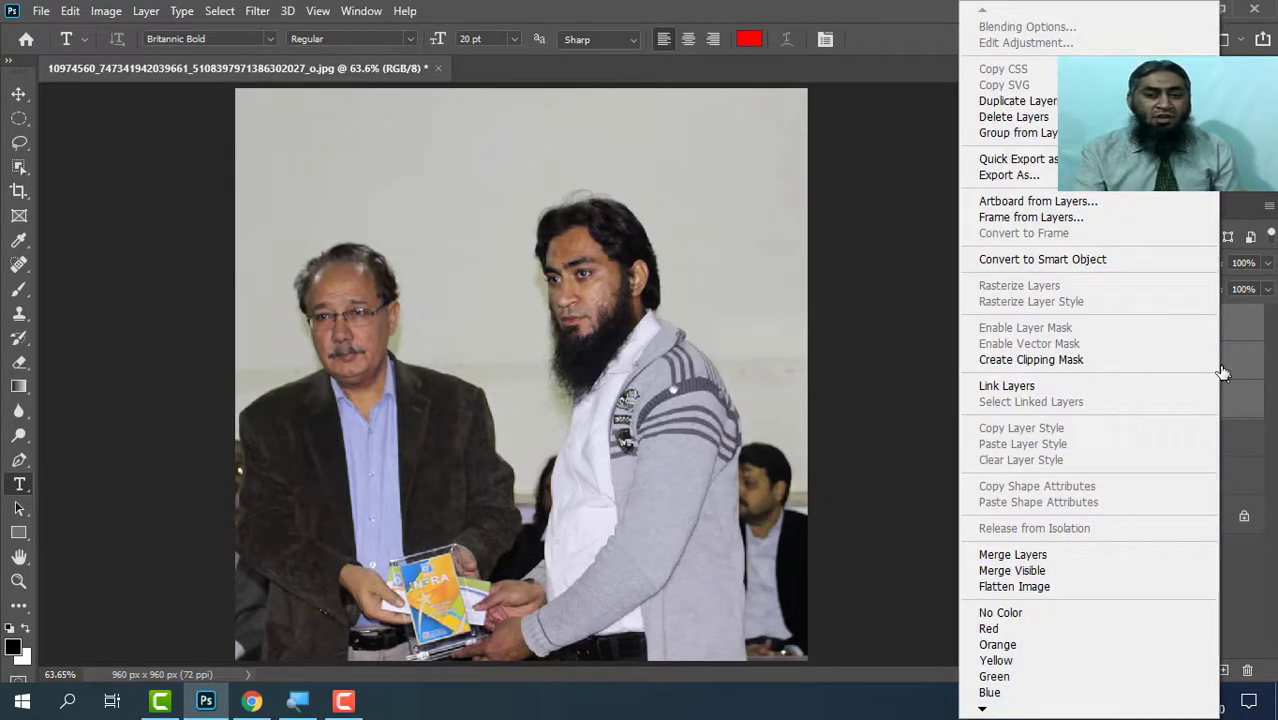
pyautogui.rightClick(1221, 355)
pyautogui.rightClick(1236, 357)
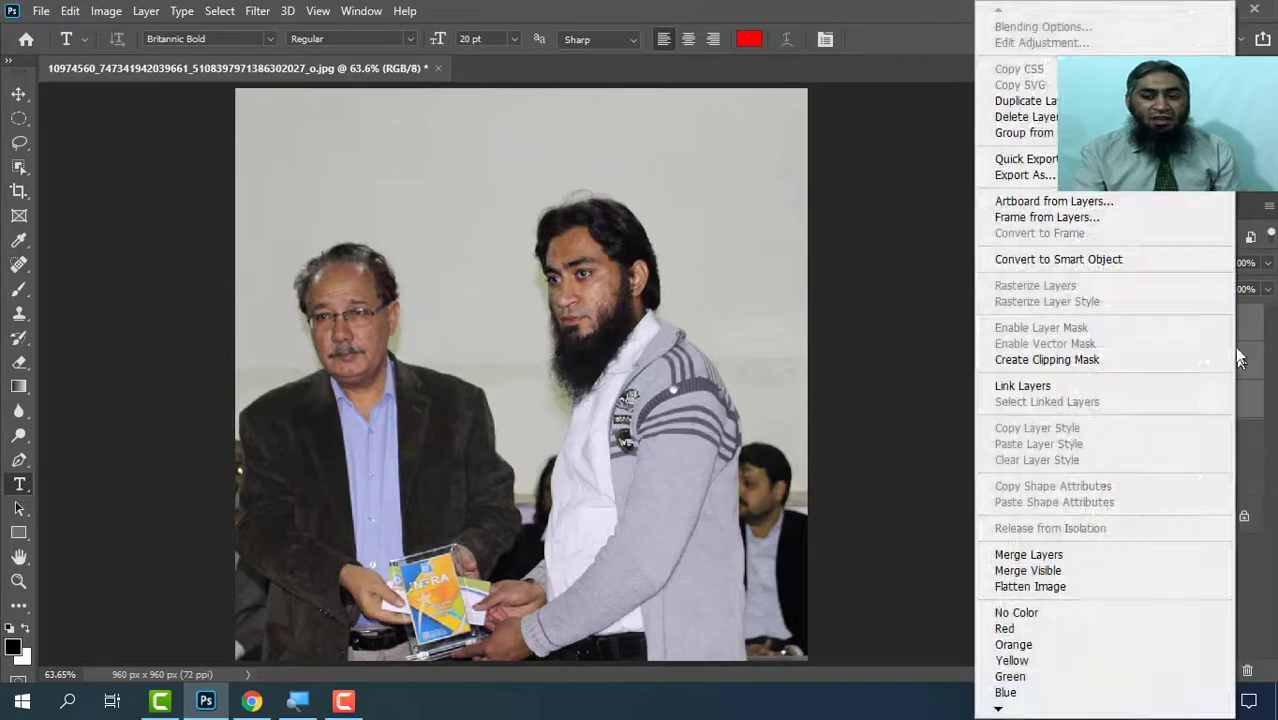
pyautogui.click(1030, 133)
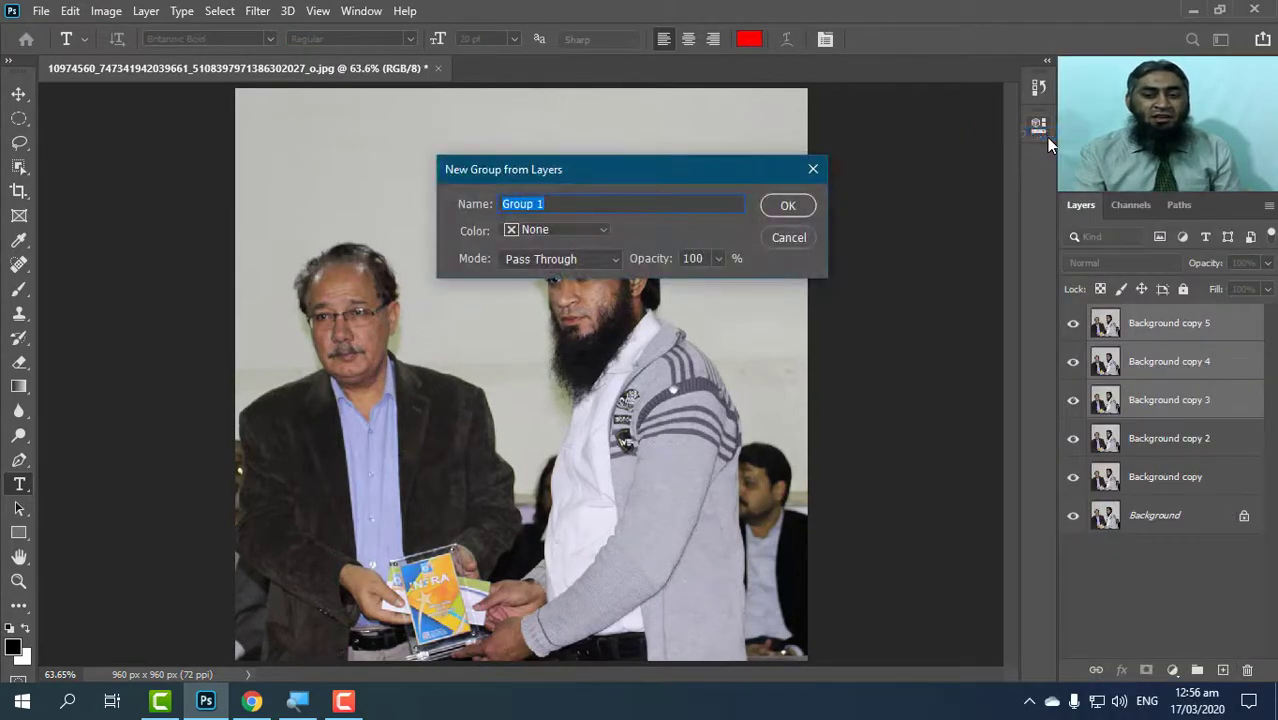
pyautogui.click(788, 206)
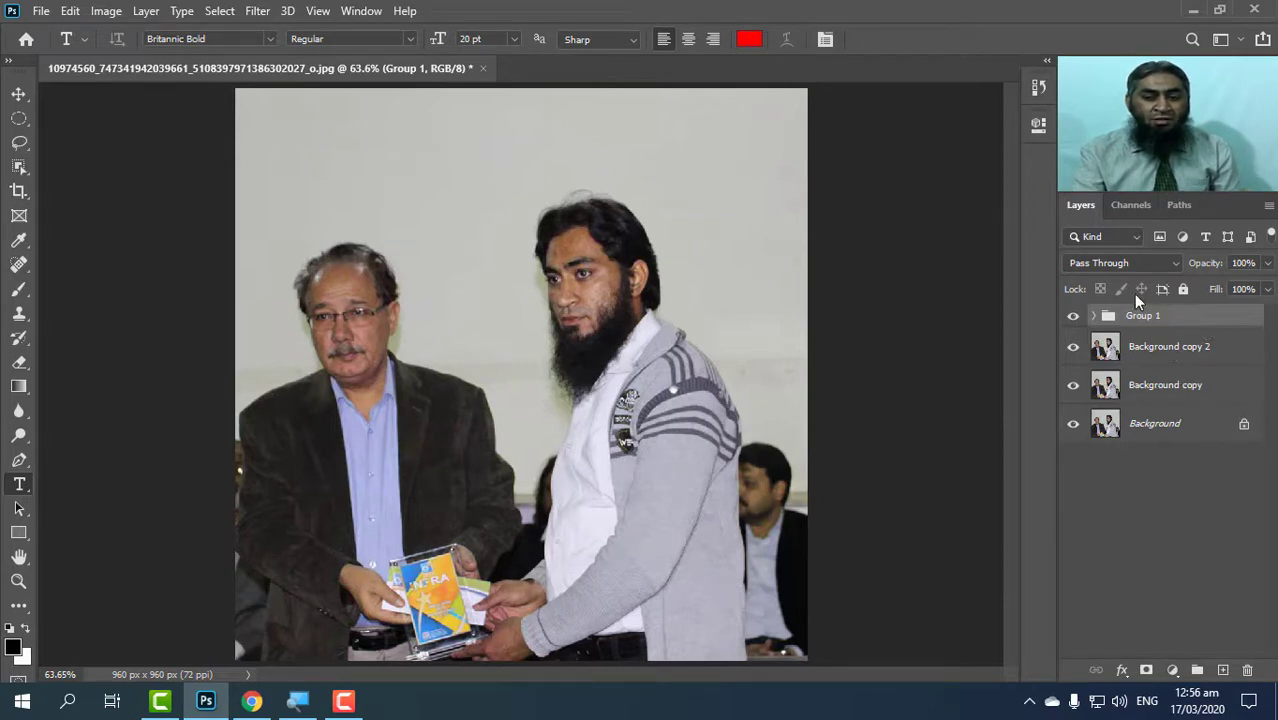
# - Try moving Background copy 5 on the canvas with the Move tool, undo the move, and collapse Group 1
pyautogui.click(18, 93)
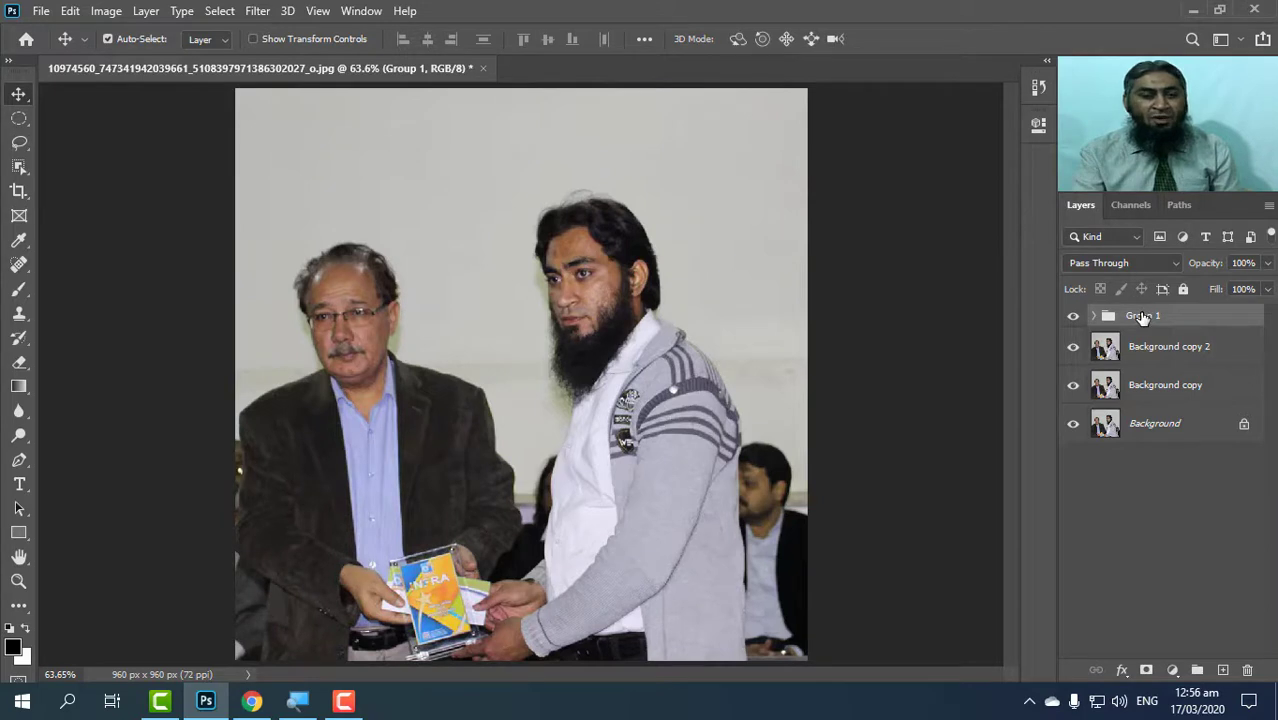
pyautogui.click(591, 284)
pyautogui.moveTo(590, 281); pyautogui.dragTo(516, 315)
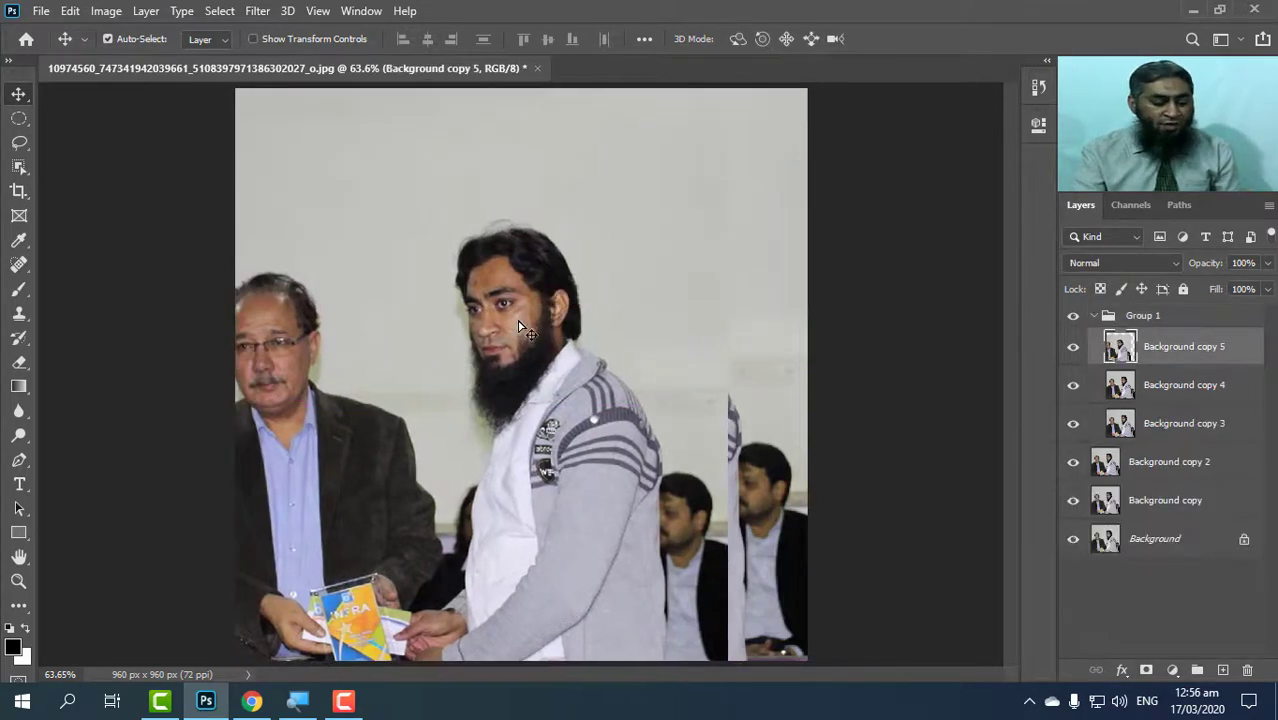
pyautogui.hotkey('ctrl', 'z')
pyautogui.click(1095, 316)
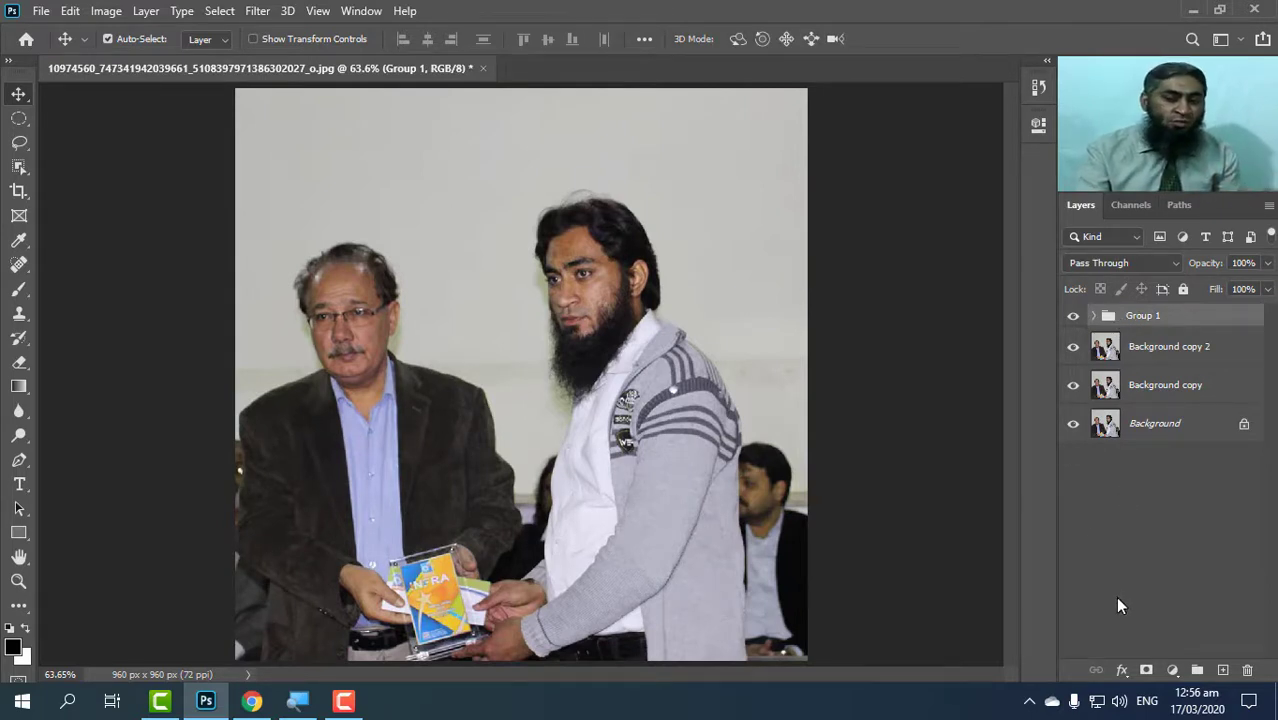
# - Expand Group 1, select its member layers one at a time, and finish with Group 1 itself selected
pyautogui.click(1095, 316)
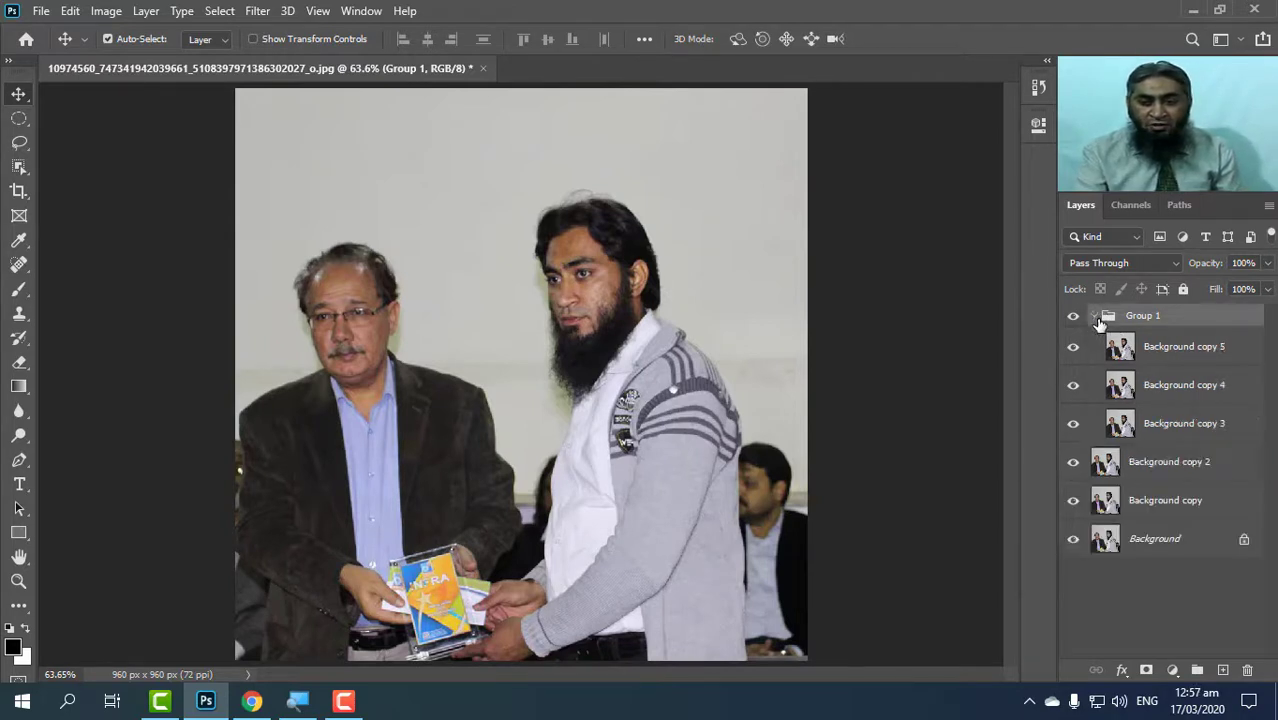
pyautogui.click(1150, 388)
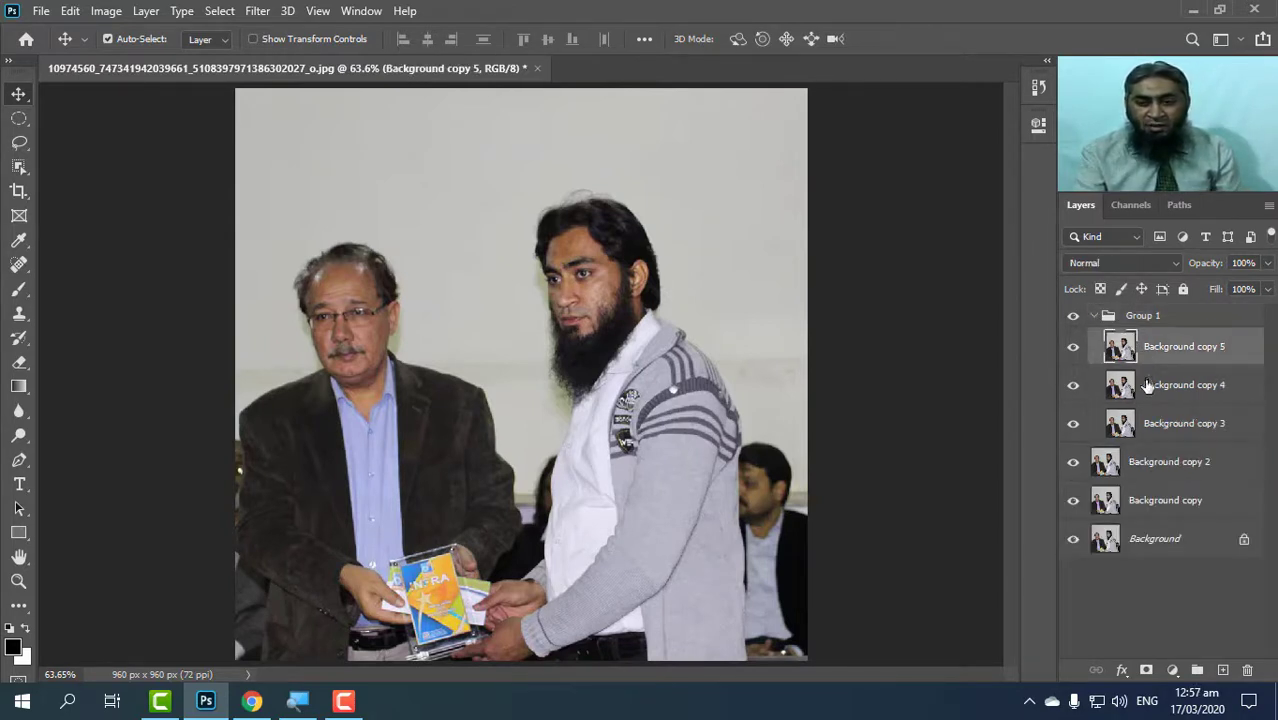
pyautogui.click(1128, 316)
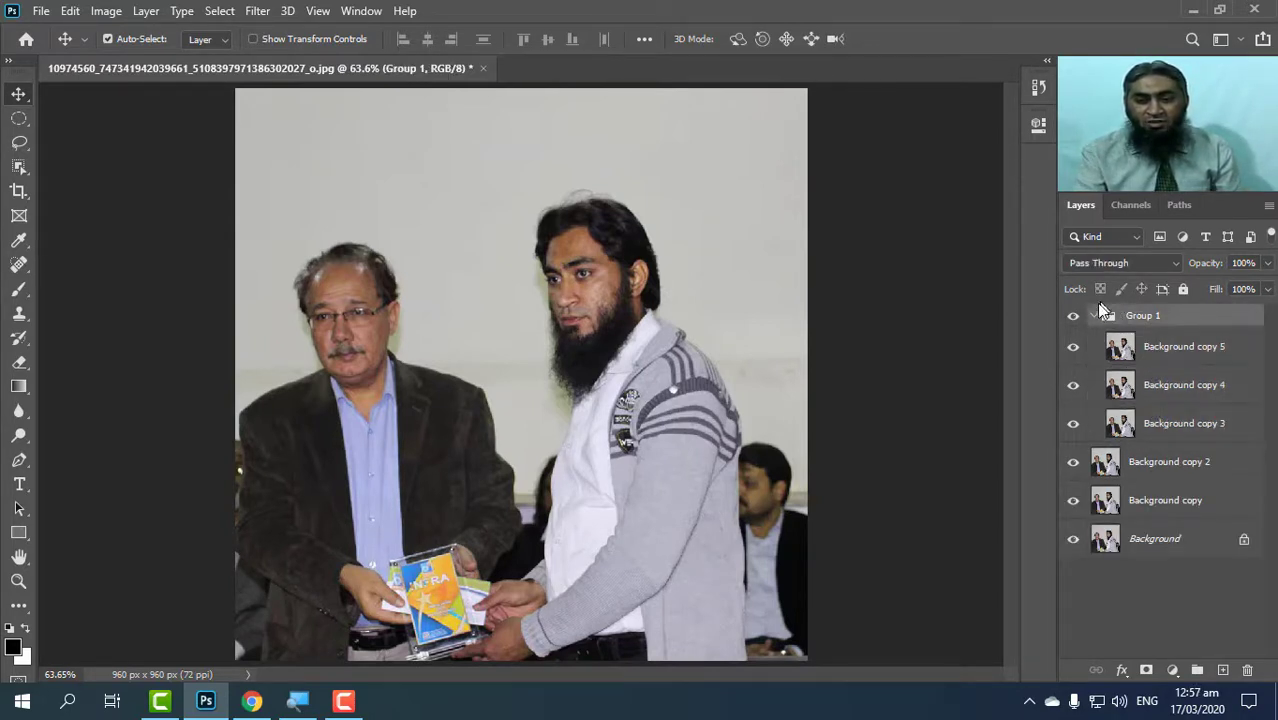
pyautogui.click(1182, 385)
pyautogui.click(1160, 350)
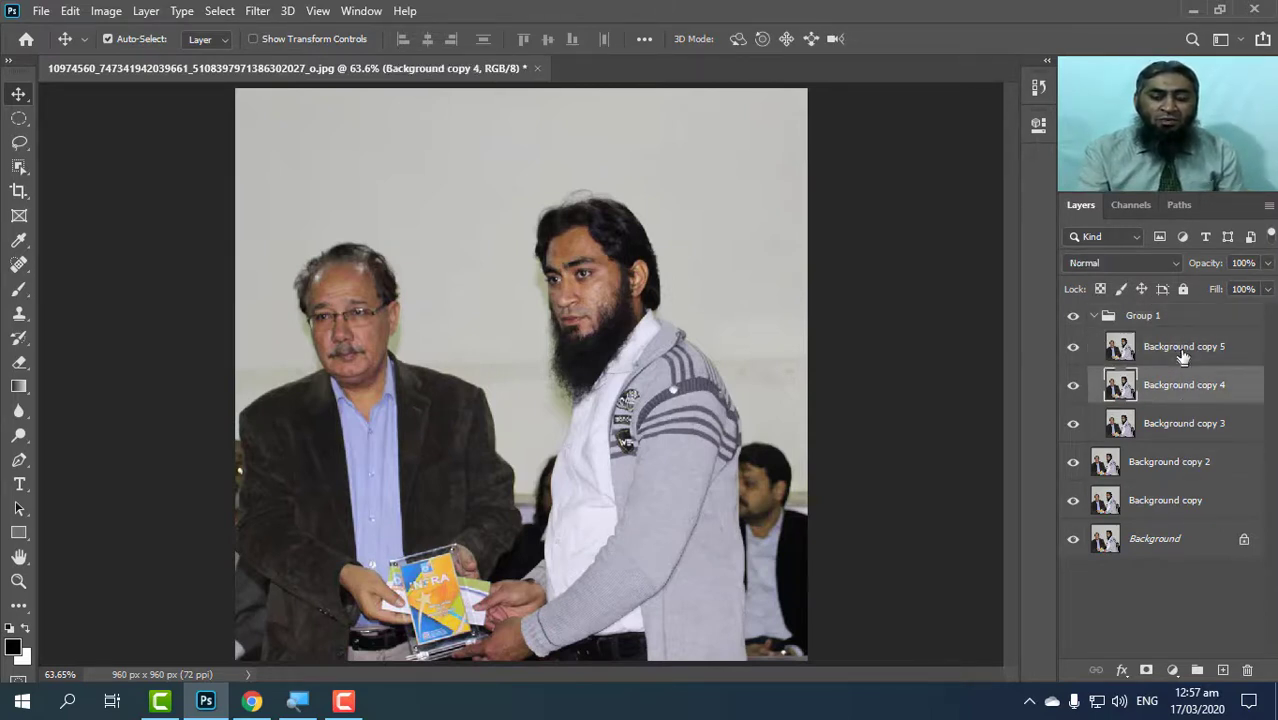
pyautogui.click(1175, 438)
pyautogui.click(1177, 361)
pyautogui.click(1179, 450)
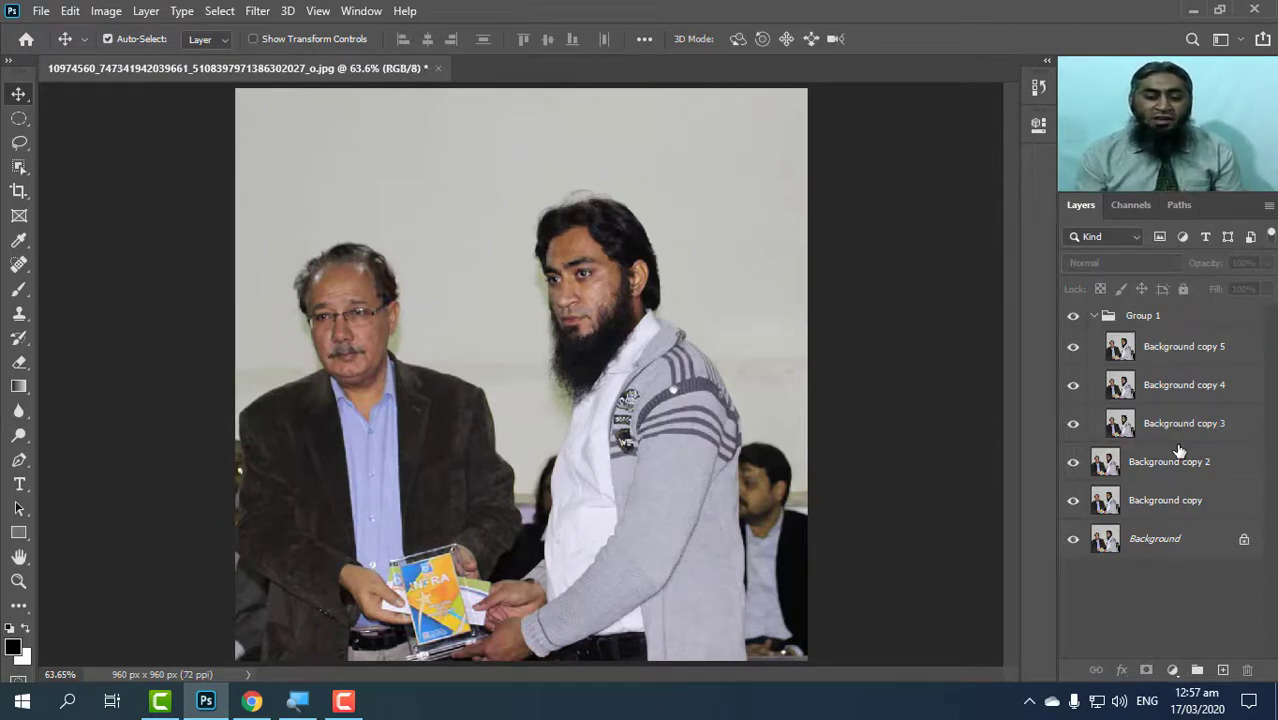
pyautogui.click(1138, 320)
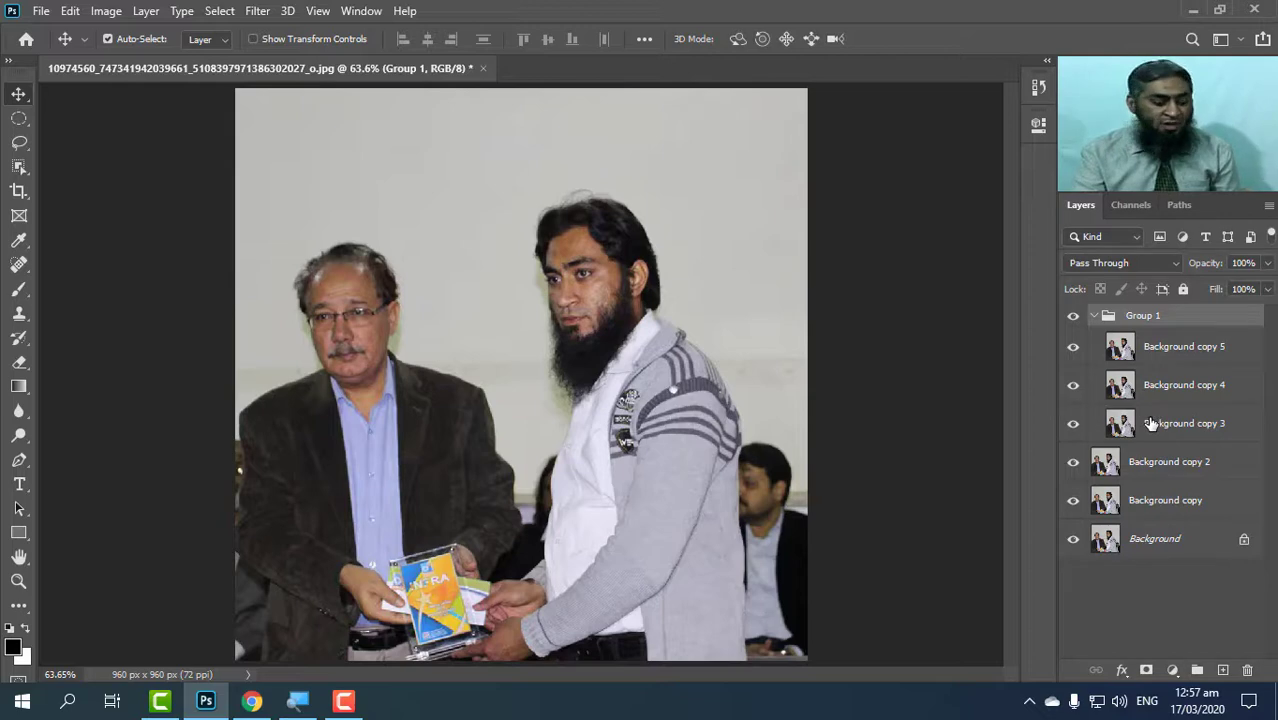
# - Ungroup Group 1 with the Ungroup Layers command to release Background copy 3, copy 4 and copy 5
pyautogui.rightClick(1174, 321)
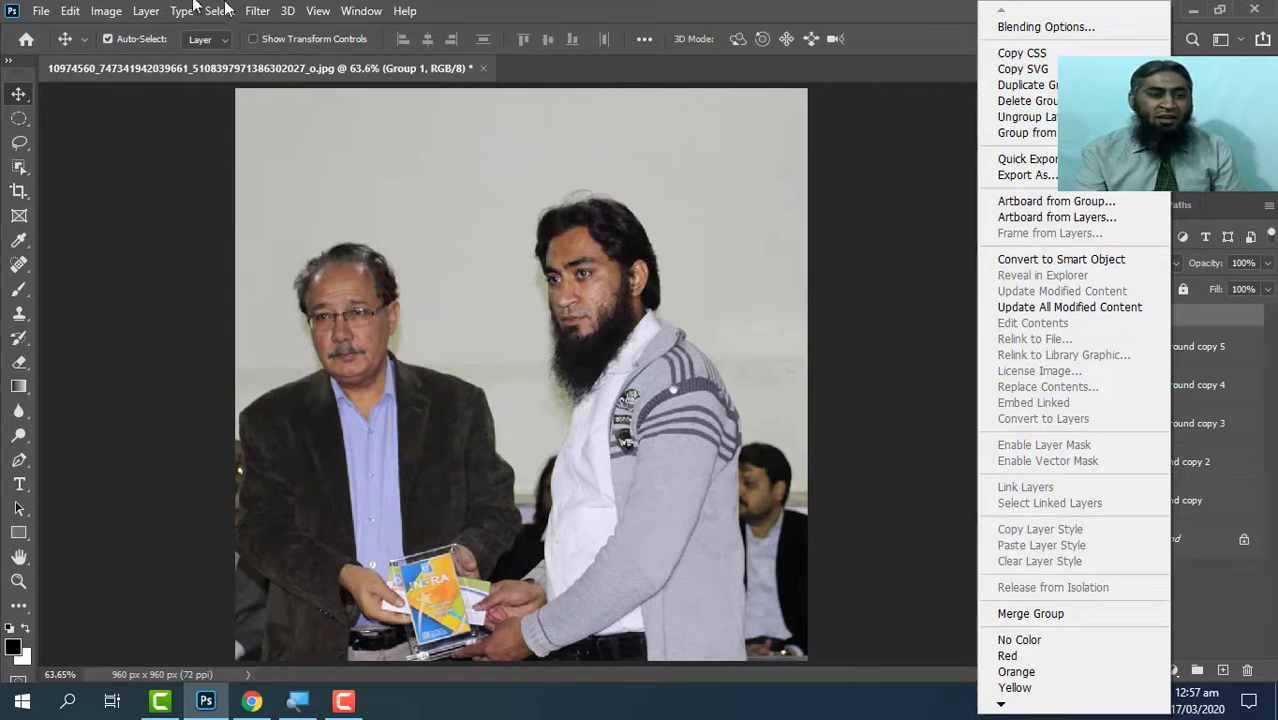
pyautogui.click(140, 14)
pyautogui.click(146, 12)
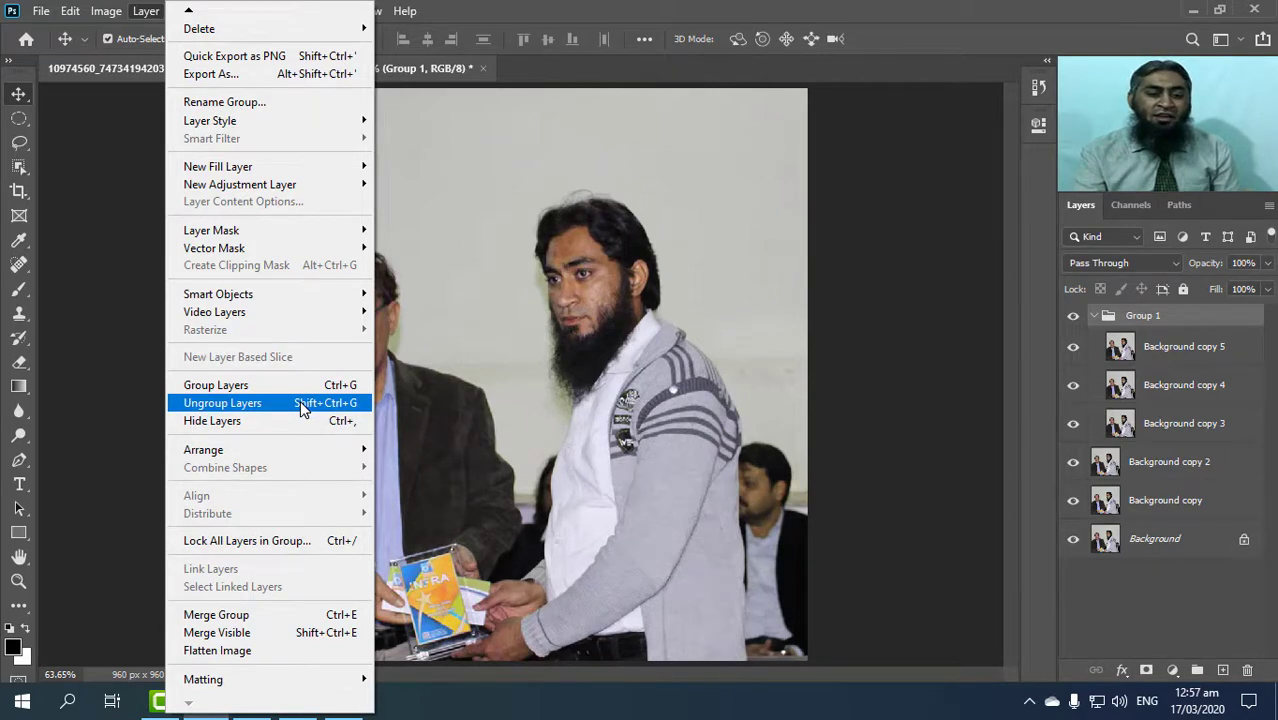
pyautogui.click(735, 8)
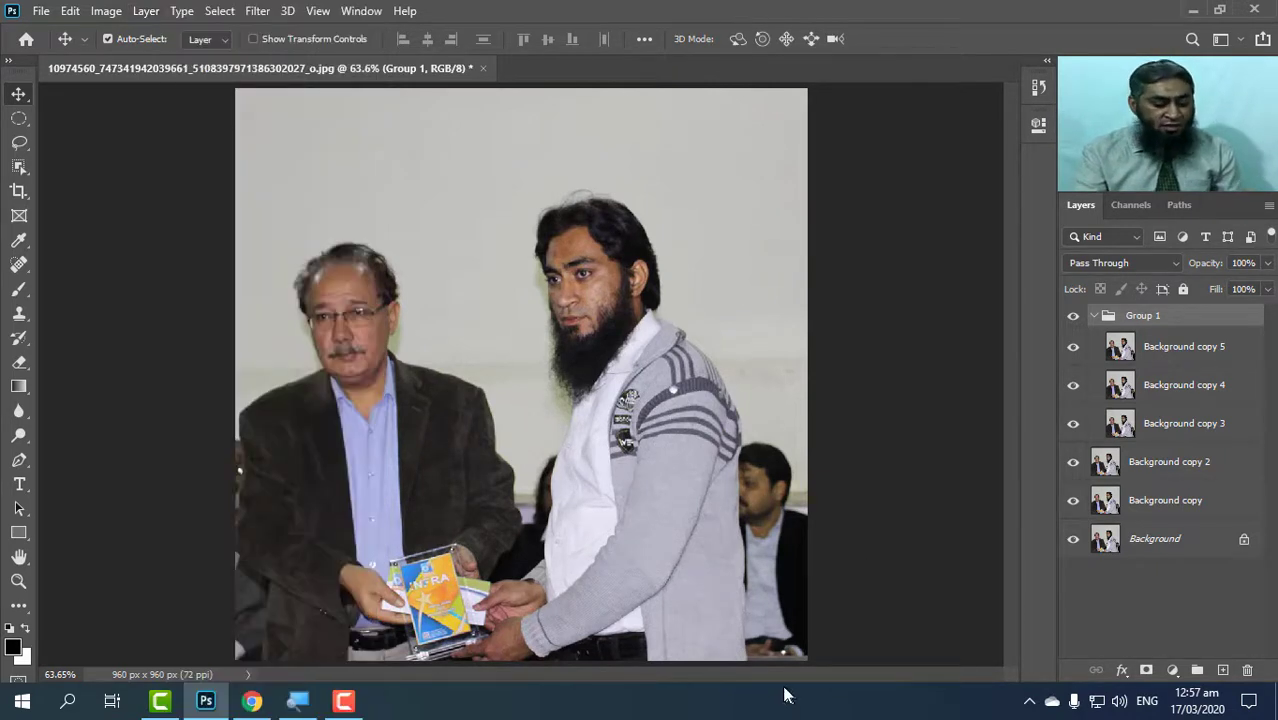
pyautogui.press('ctrl')
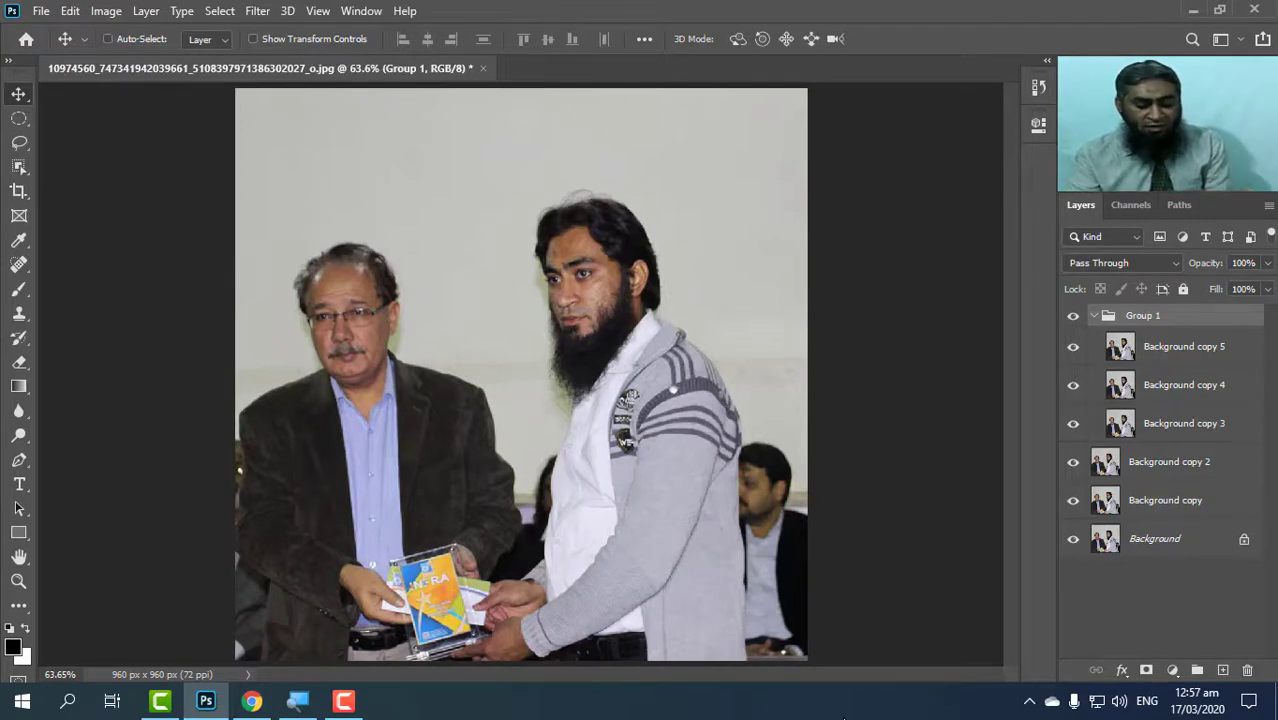
pyautogui.hotkey('ctrl', 'shift', 'g')
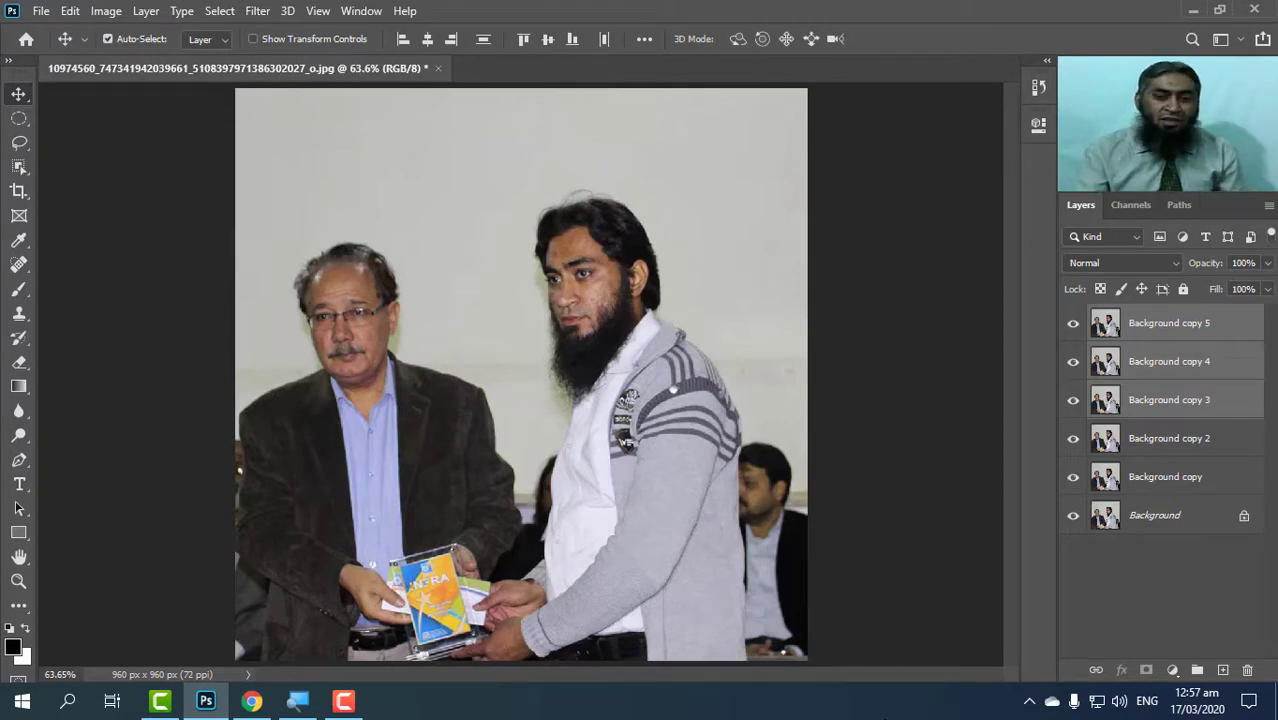
# - Hide the selected Background copy 3, copy 4 and copy 5 with Hide Layers and restore them with Show Layers
pyautogui.rightClick(1134, 357)
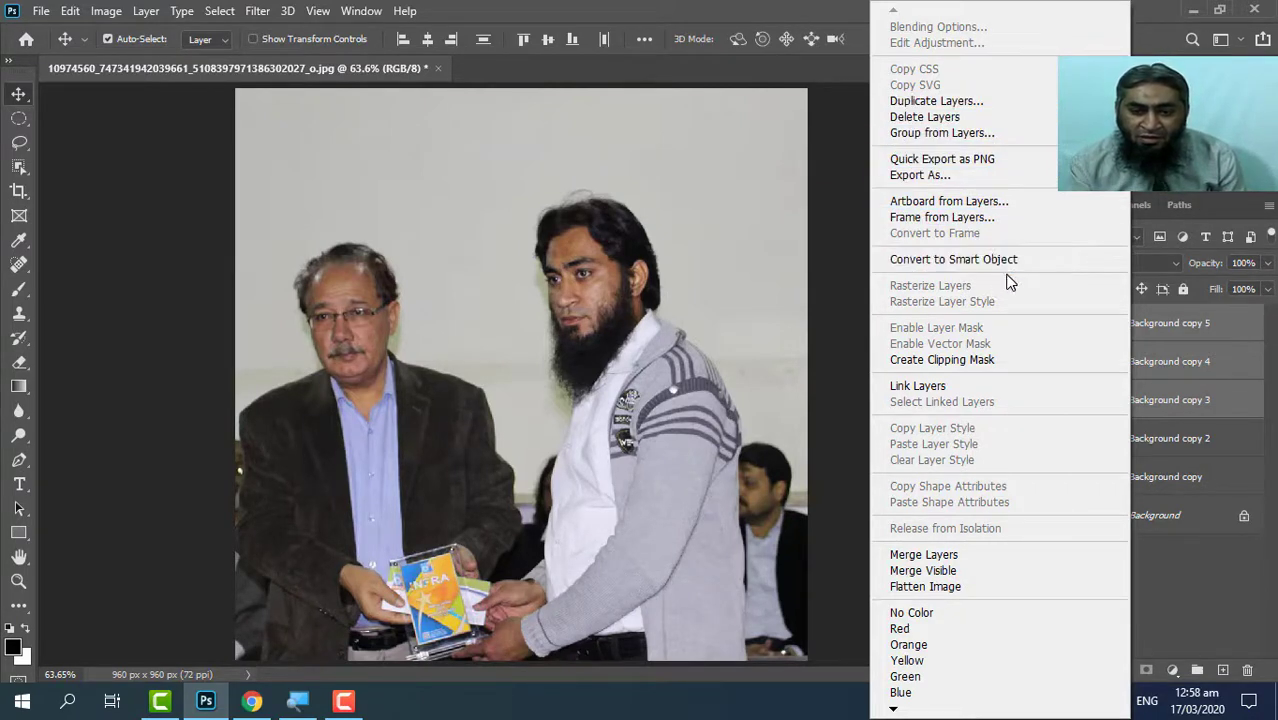
pyautogui.press('Escape')
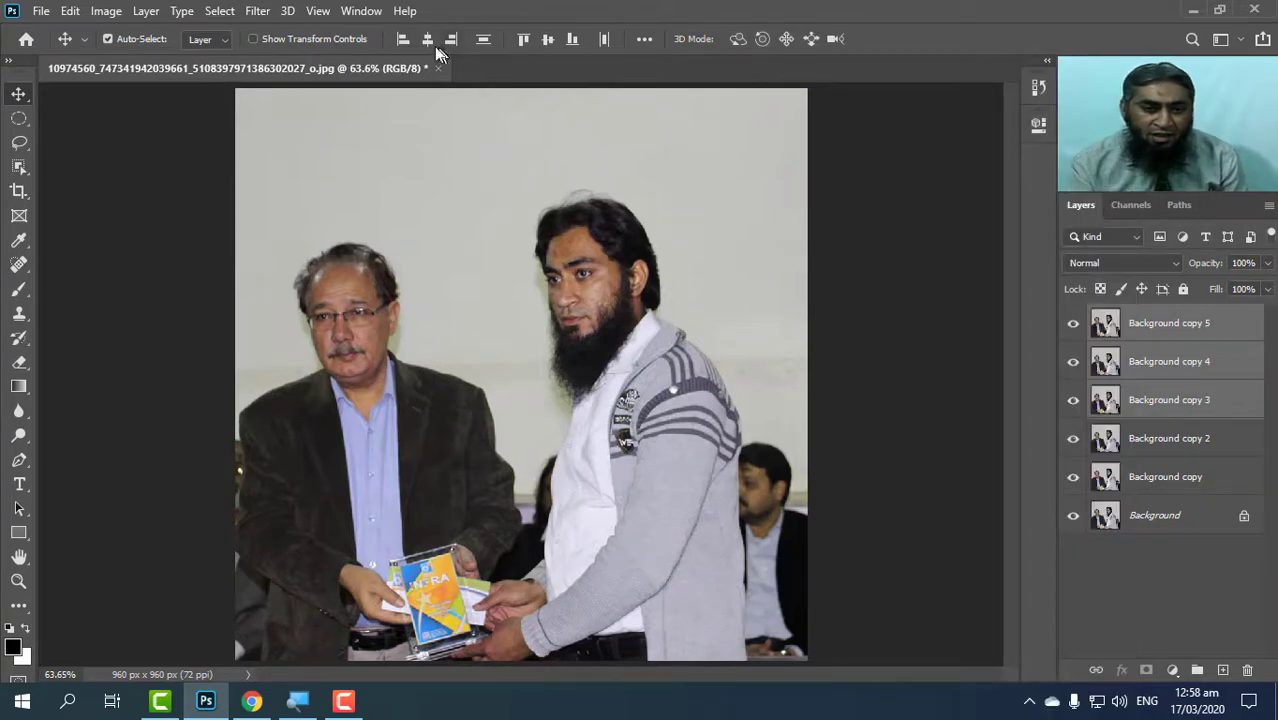
pyautogui.click(145, 11)
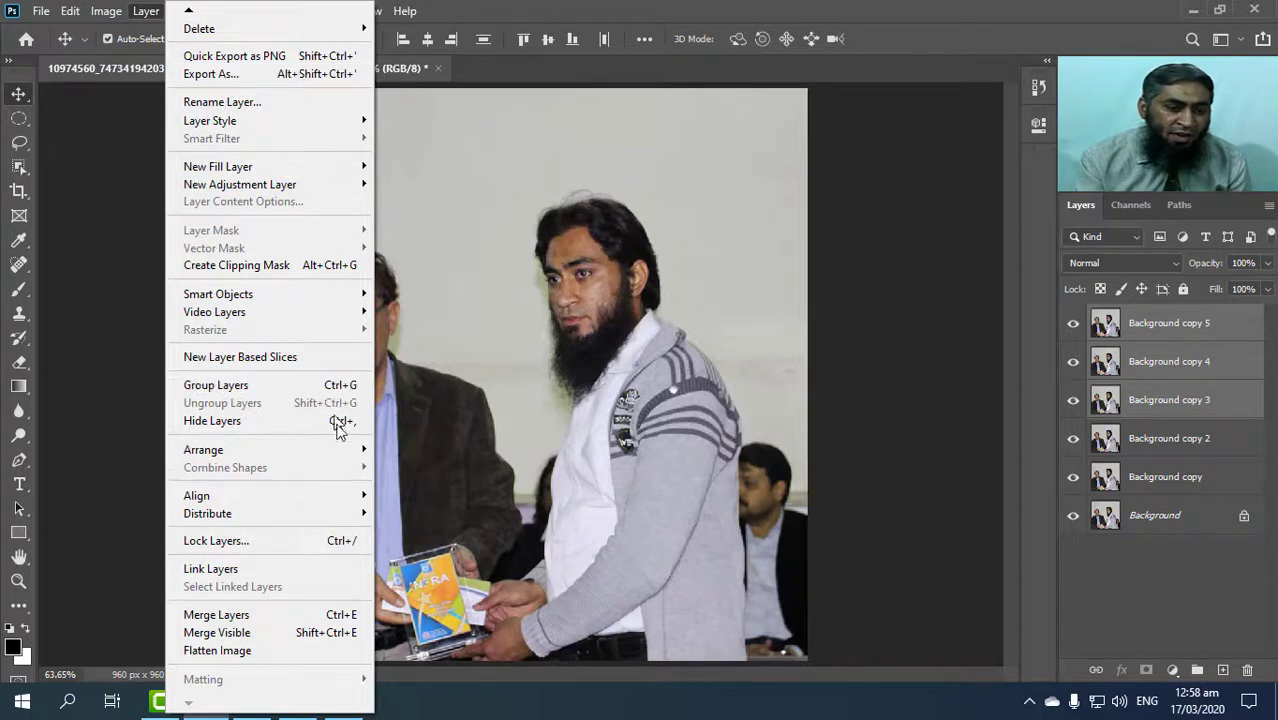
pyautogui.click(266, 421)
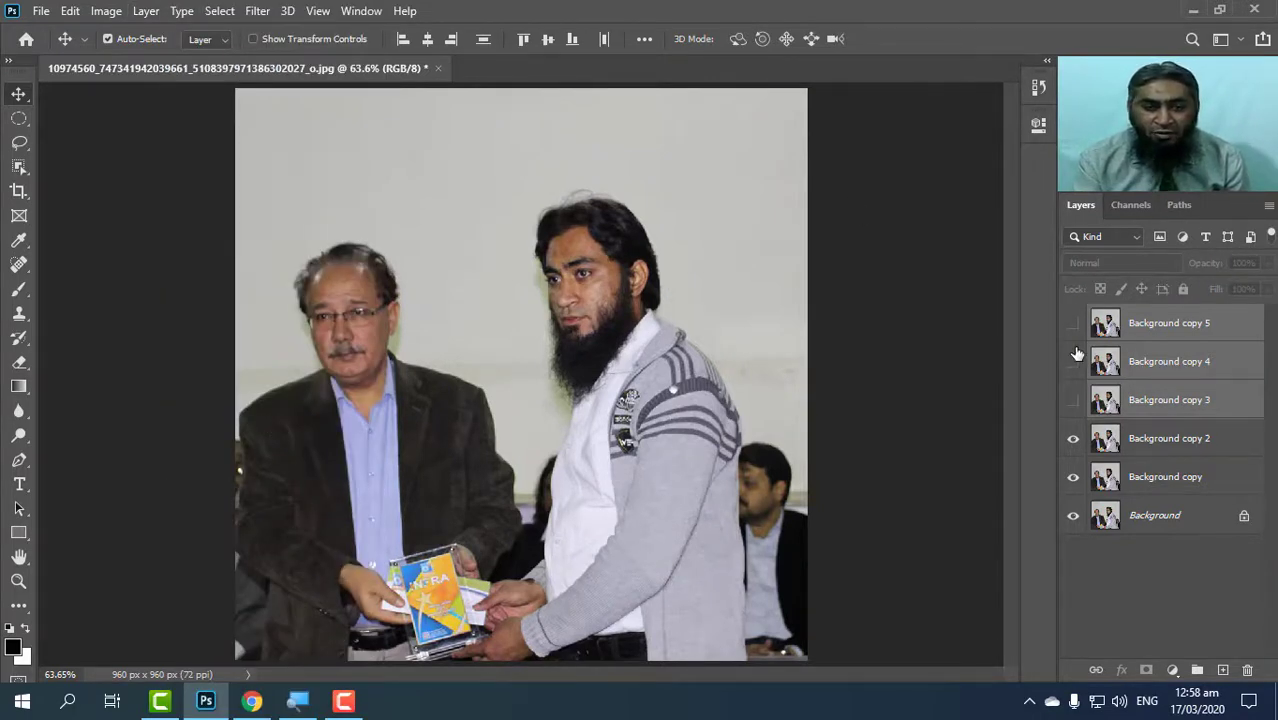
pyautogui.click(146, 11)
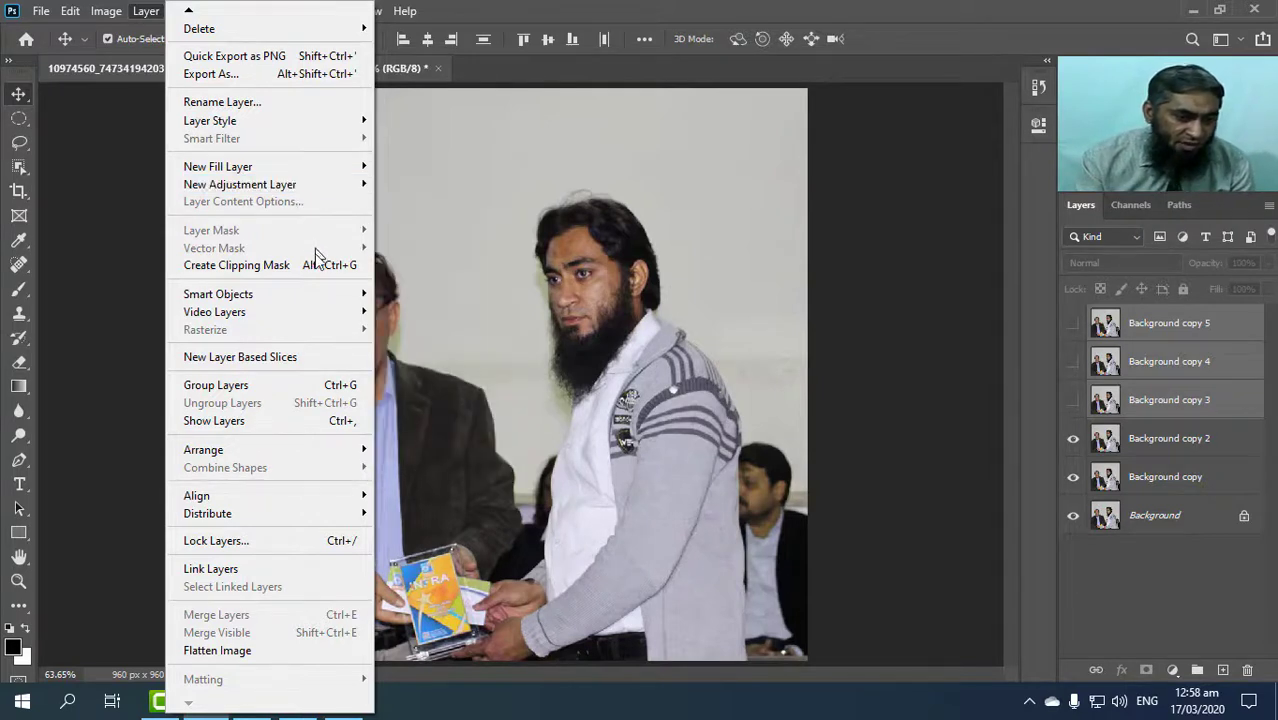
pyautogui.click(280, 429)
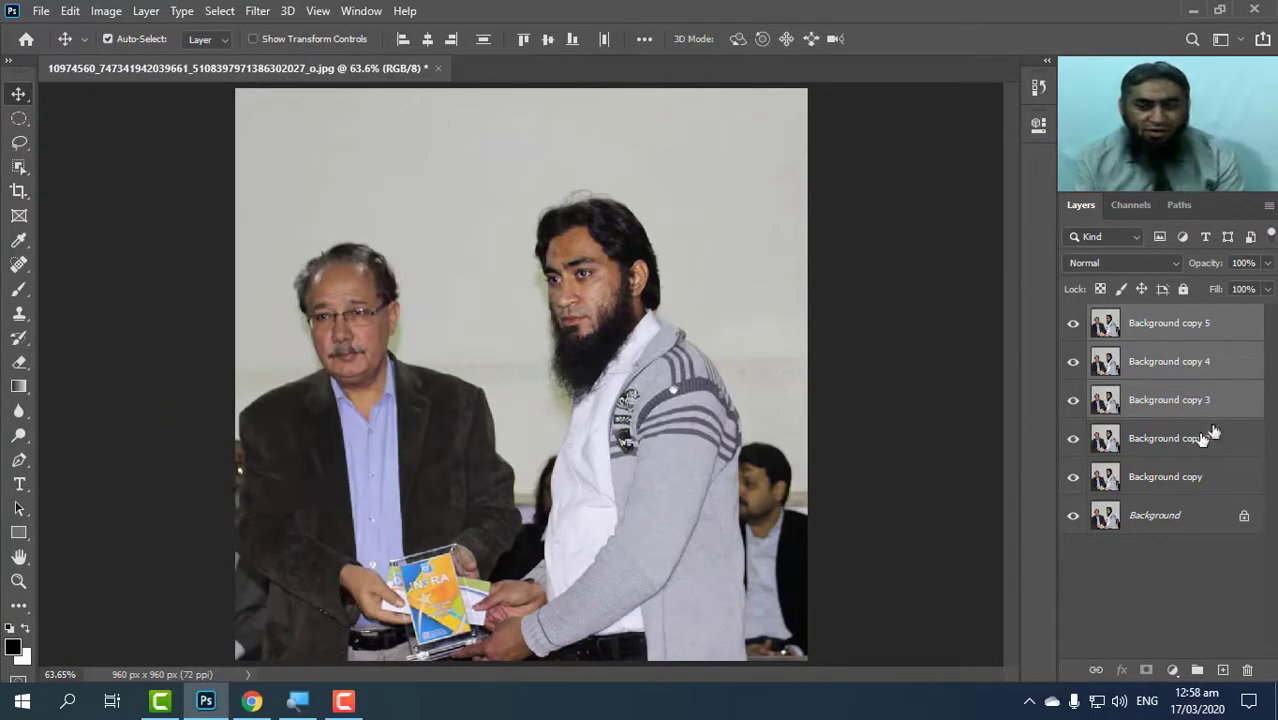
# - Switch off the visibility of Background copy 5, copy 4 and copy 3 individually, and switch each one back on
pyautogui.click(1073, 323)
pyautogui.click(1073, 361)
pyautogui.click(1073, 399)
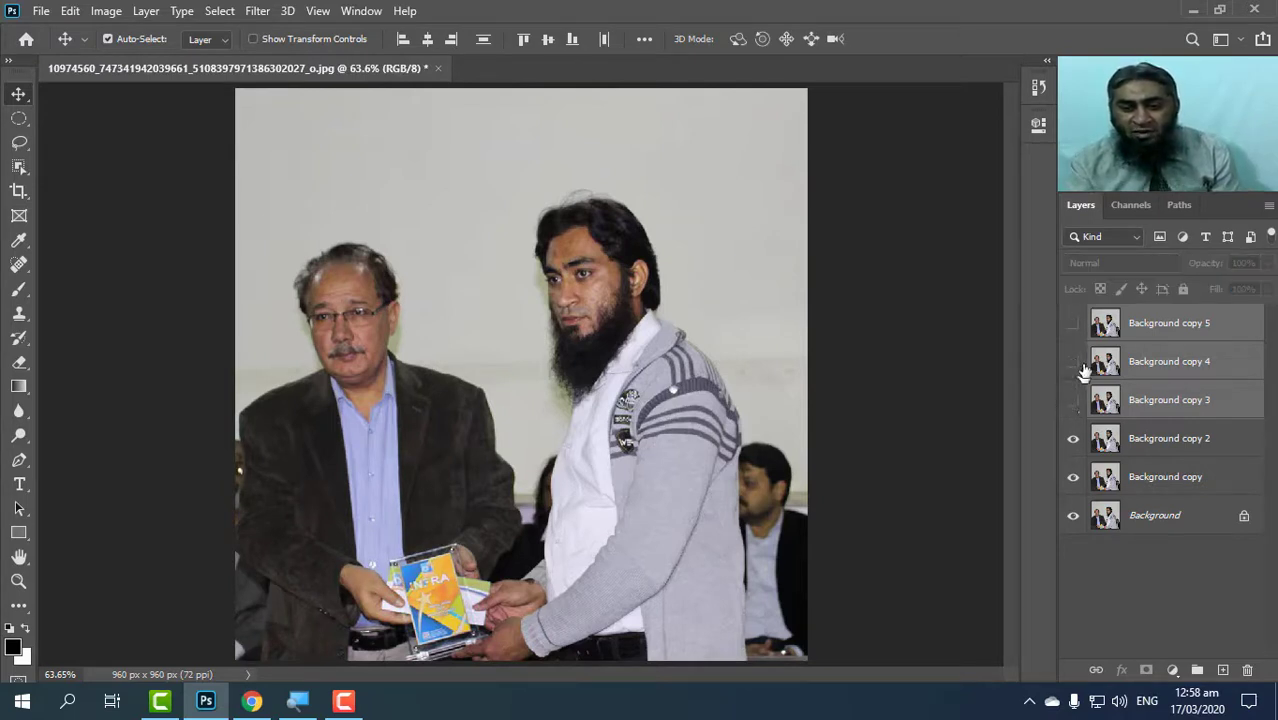
pyautogui.click(1073, 323)
pyautogui.click(1073, 361)
pyautogui.click(1073, 399)
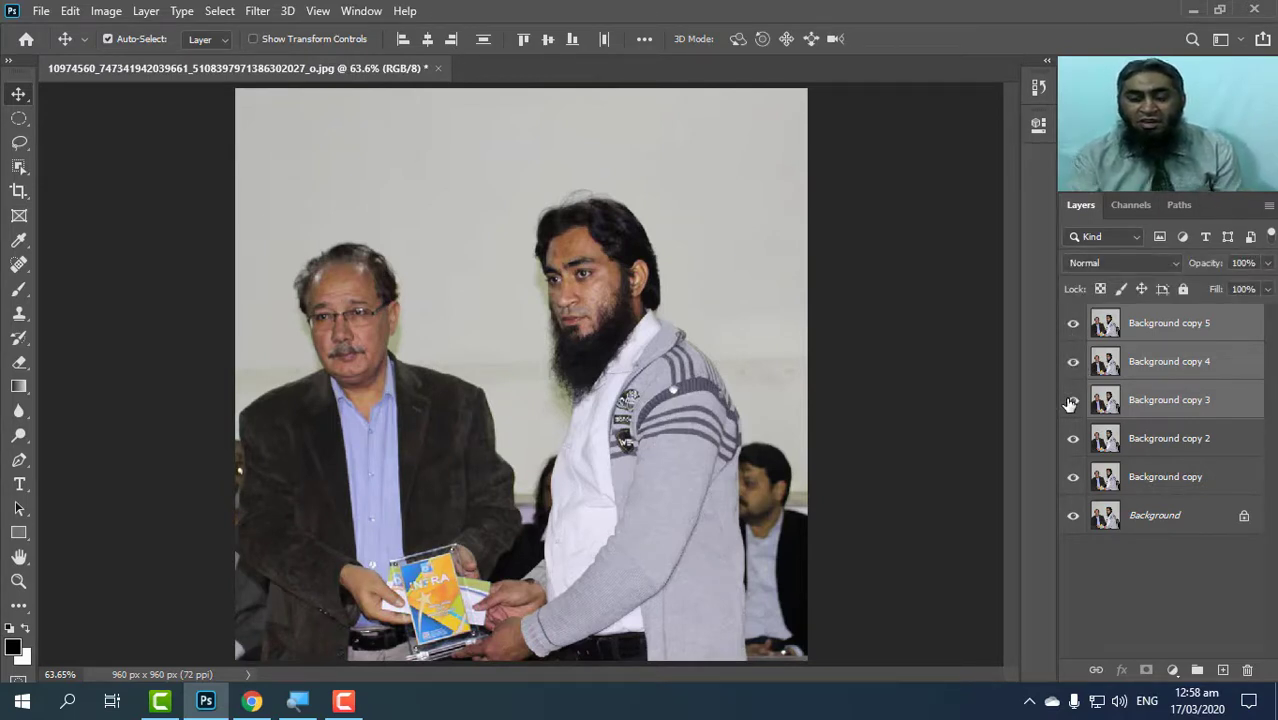
# - Hide Background copy 3, copy 4 and copy 5 one by one in upward order, and show them again starting from copy 5
pyautogui.click(1073, 399)
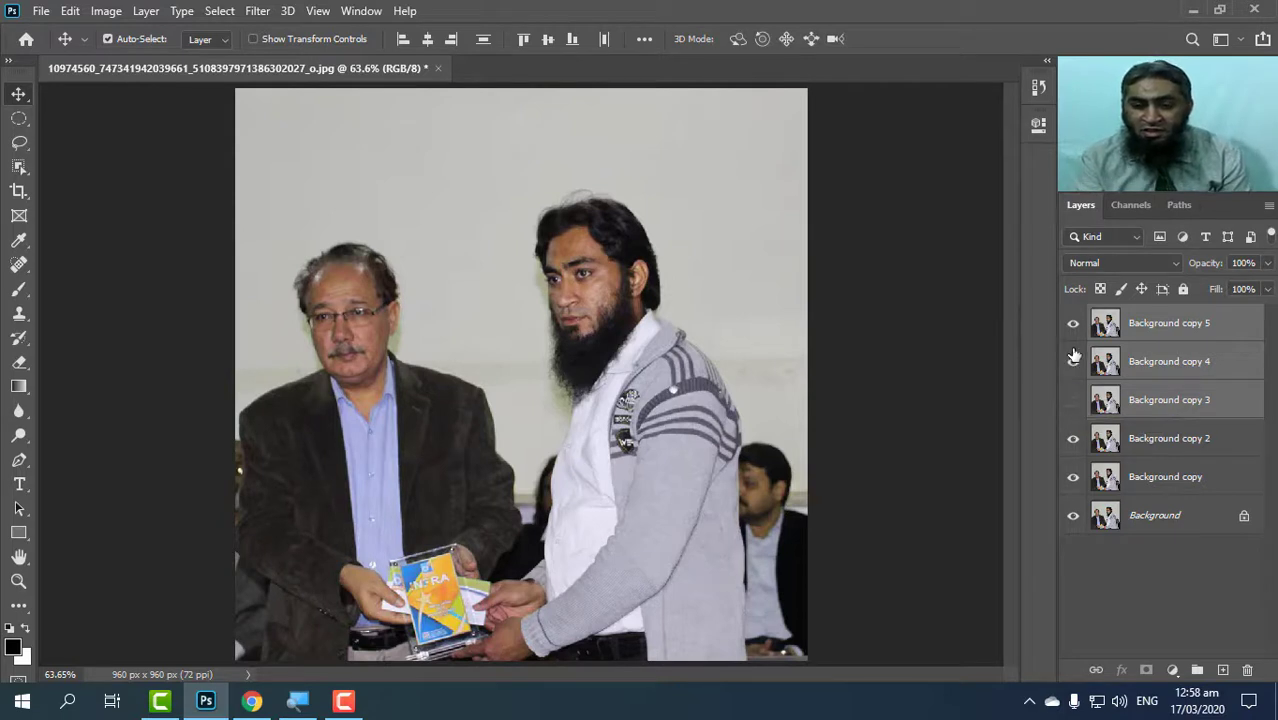
pyautogui.click(1073, 361)
pyautogui.click(1073, 323)
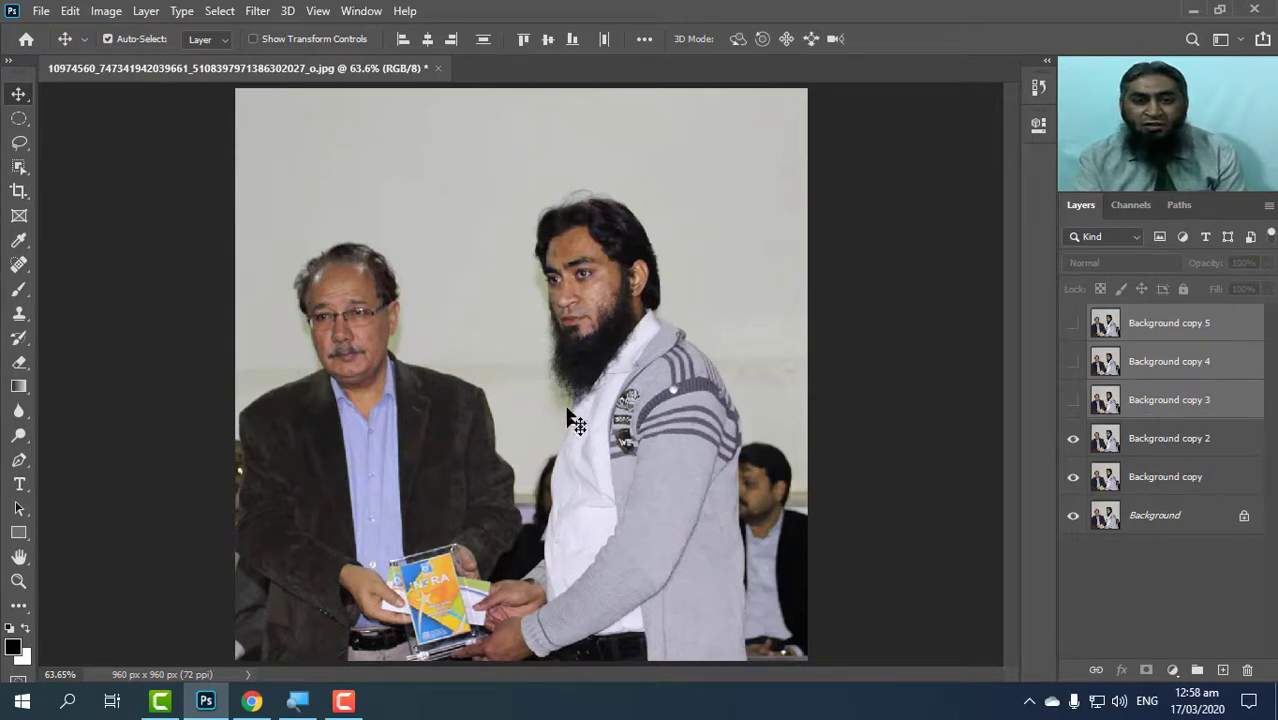
pyautogui.click(1073, 323)
pyautogui.click(1073, 361)
pyautogui.click(1073, 400)
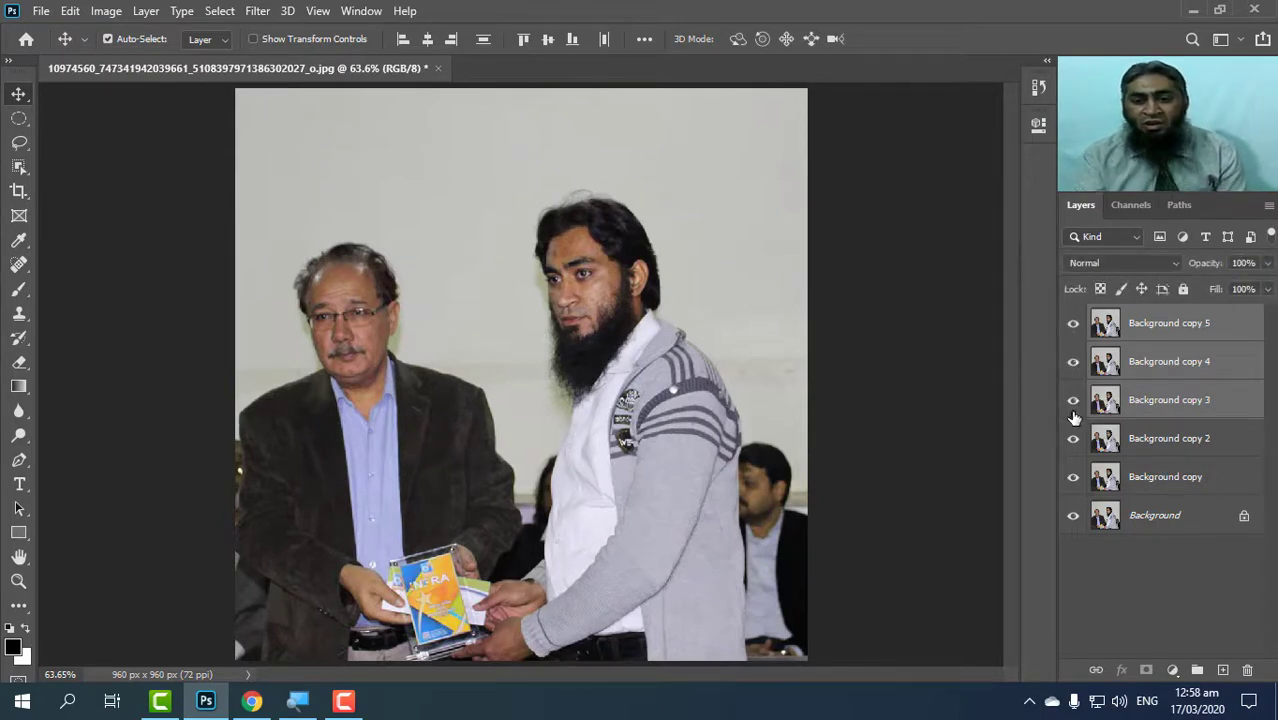